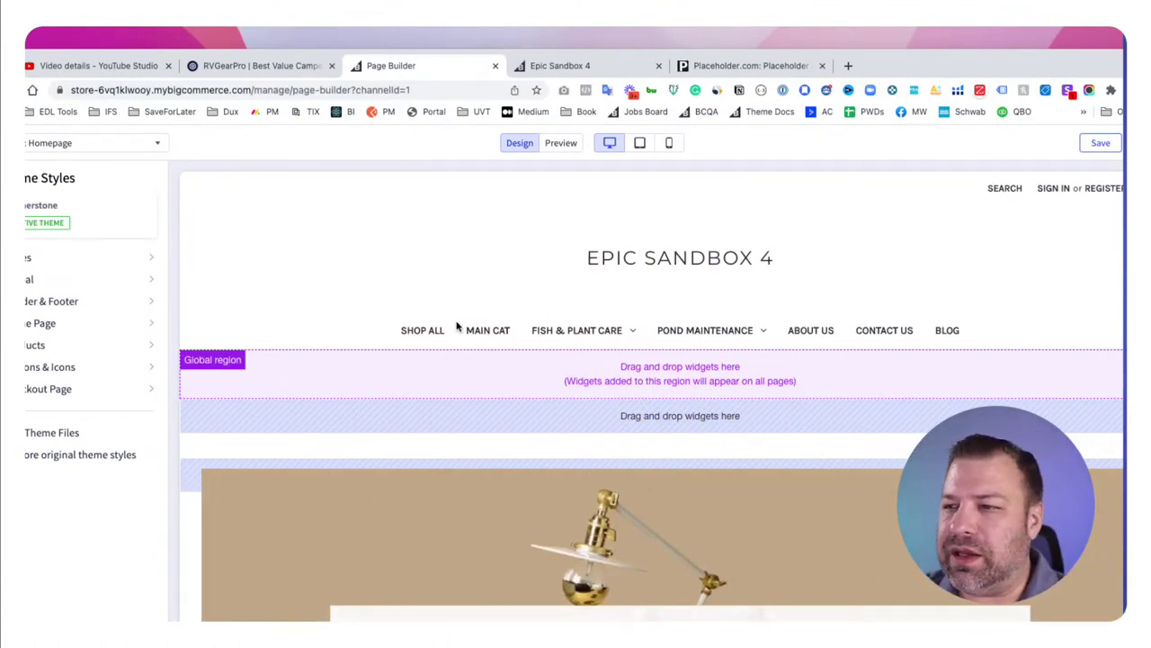
- Hide the carousel on the storefront's home page through the theme's Home Page styles
scroll(630, 565, down, 6)
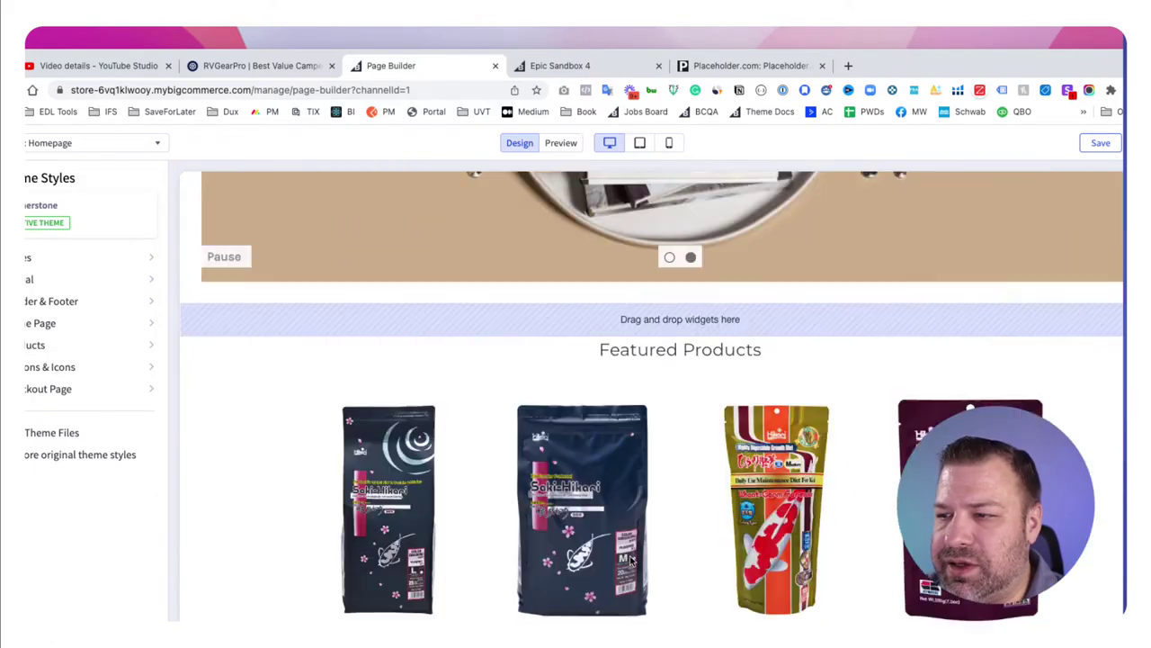
scroll(629, 558, down, 5)
scroll(616, 553, up, 9)
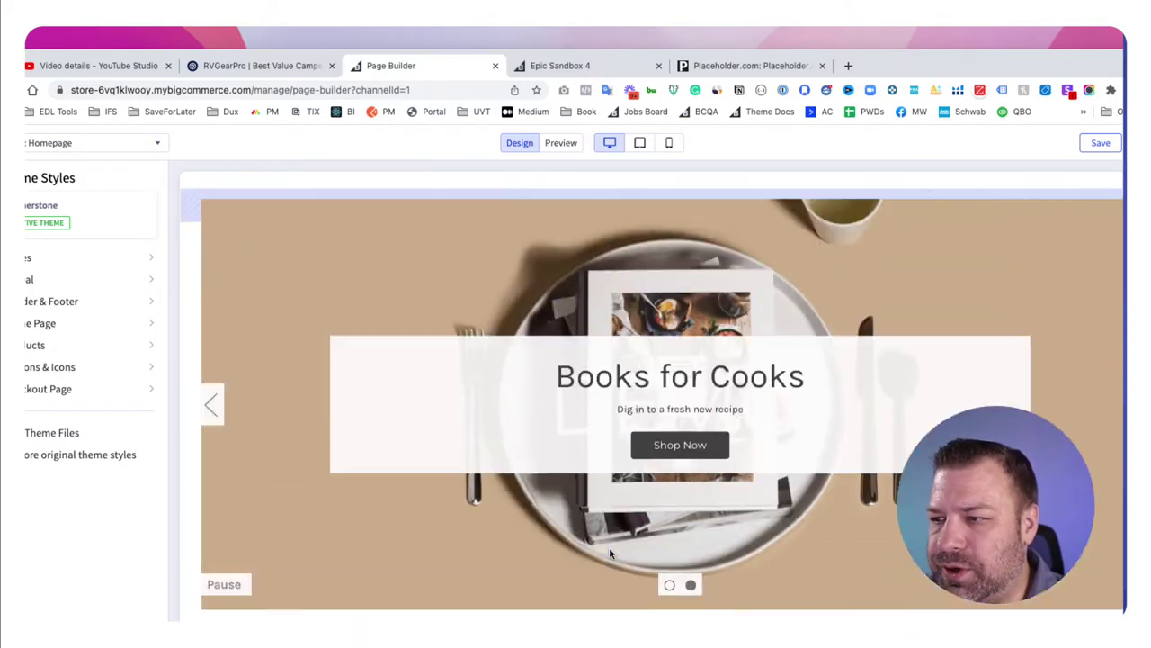
scroll(609, 553, up, 3)
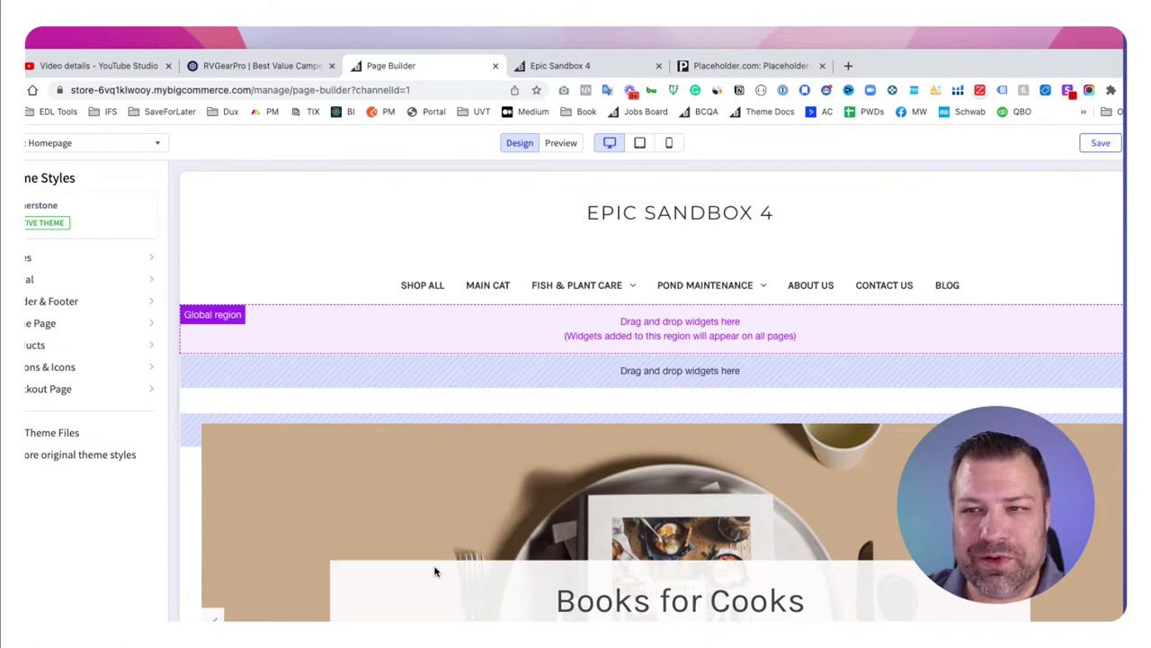
click(36, 323)
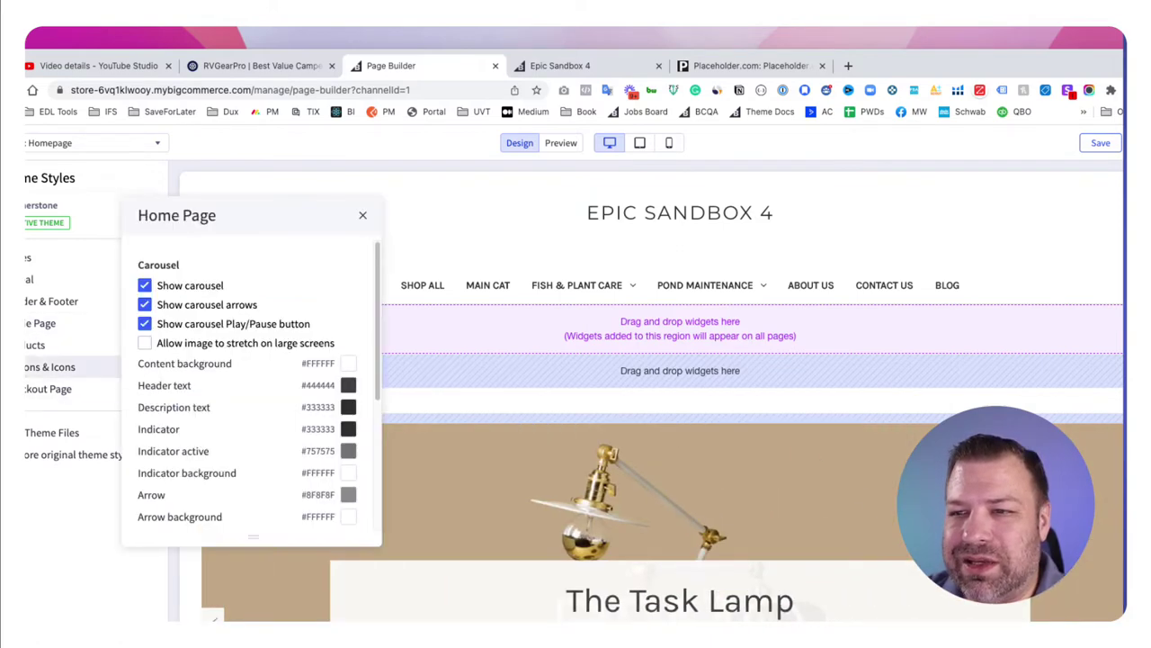
click(144, 286)
click(363, 216)
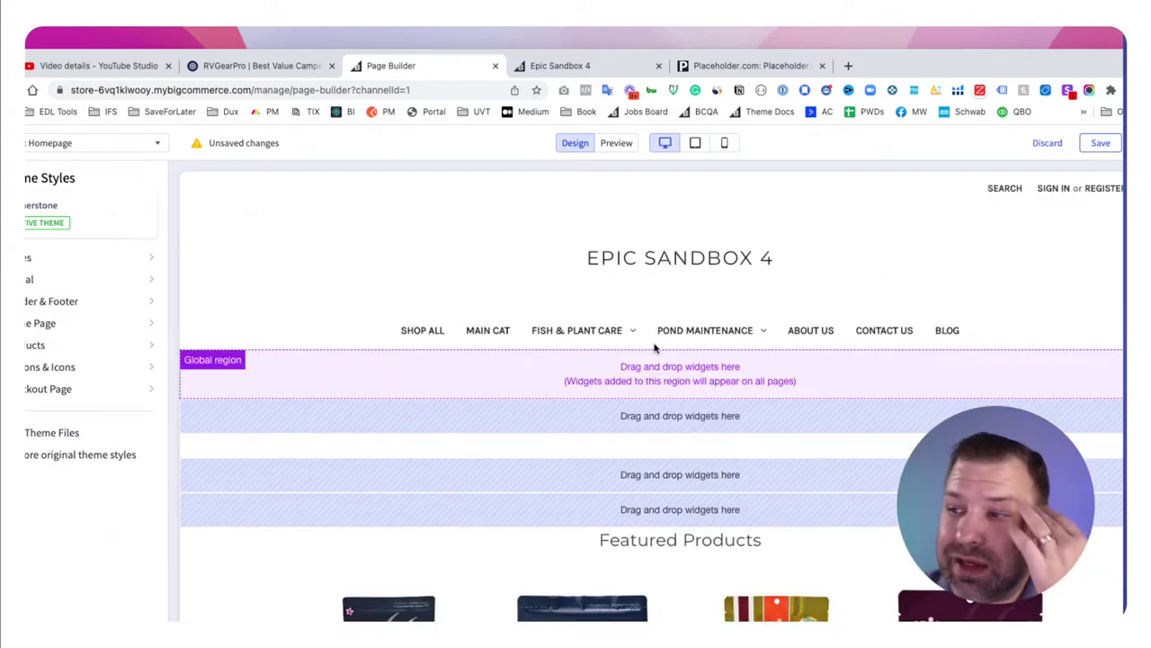
- Review the homepage layout in the editor, check it in preview mode, and return to design mode
scroll(637, 491, down, 1)
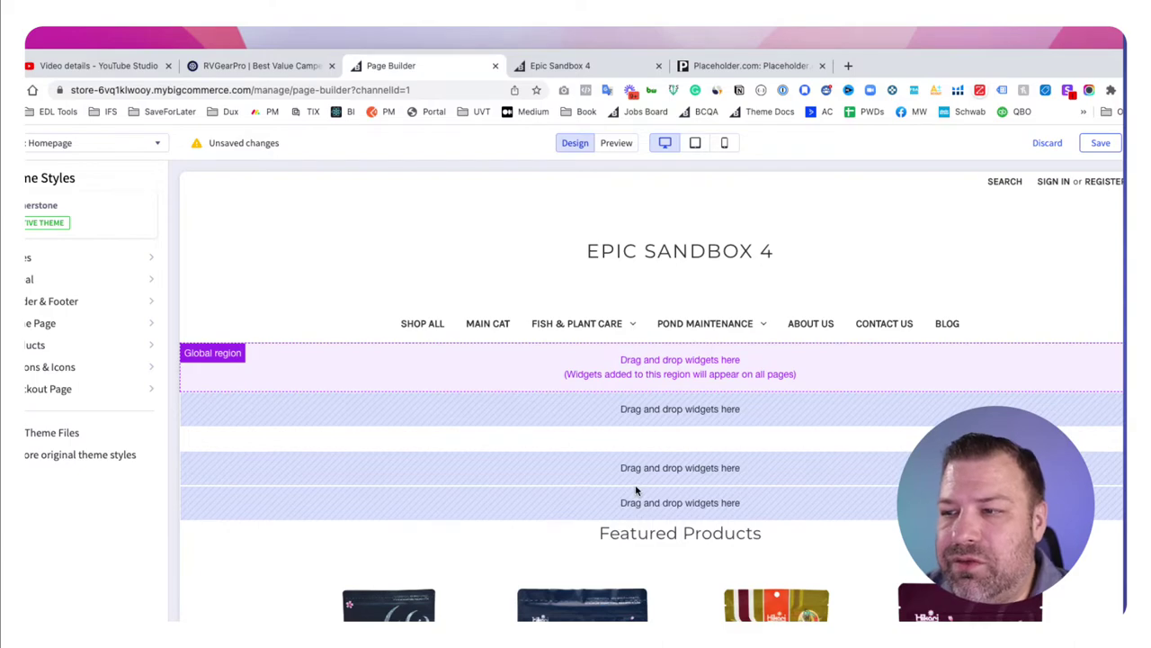
scroll(635, 490, down, 5)
scroll(635, 491, up, 5)
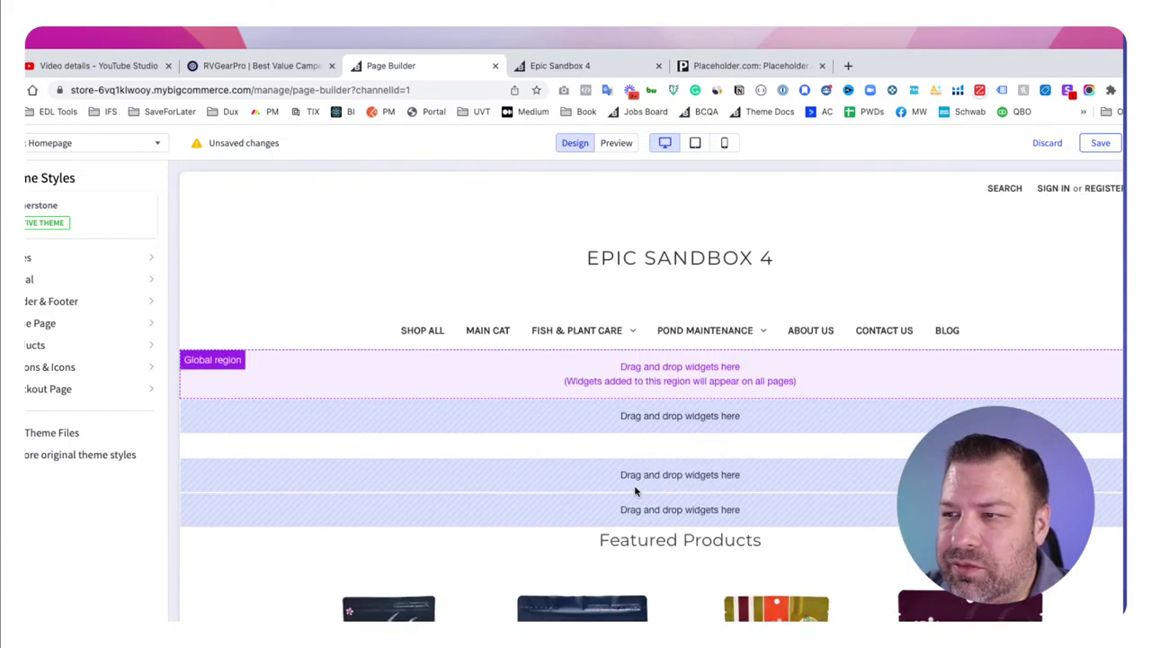
click(617, 142)
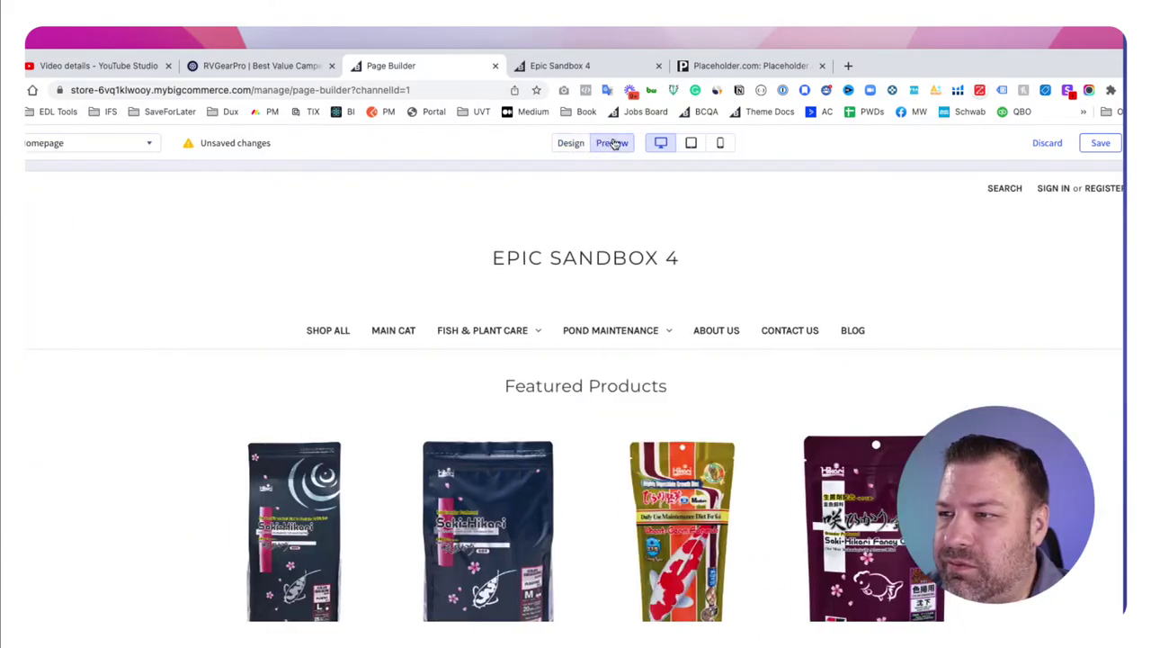
click(574, 143)
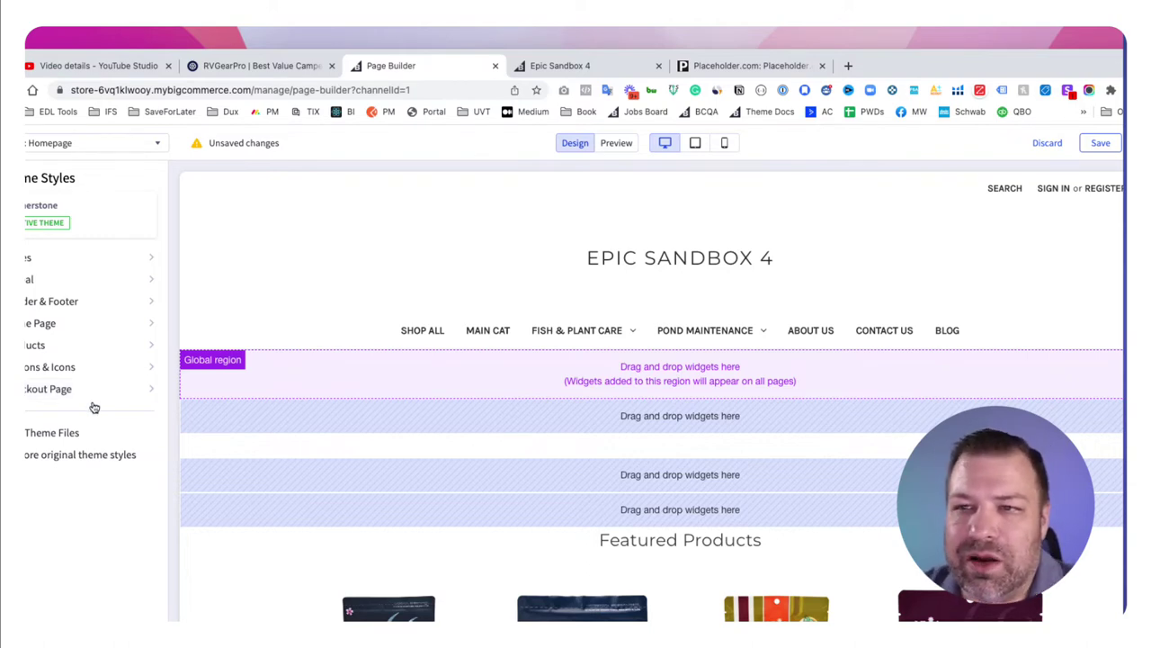
- Add an HTML widget to the Home Below Menu region, above Featured Products
click(27, 212)
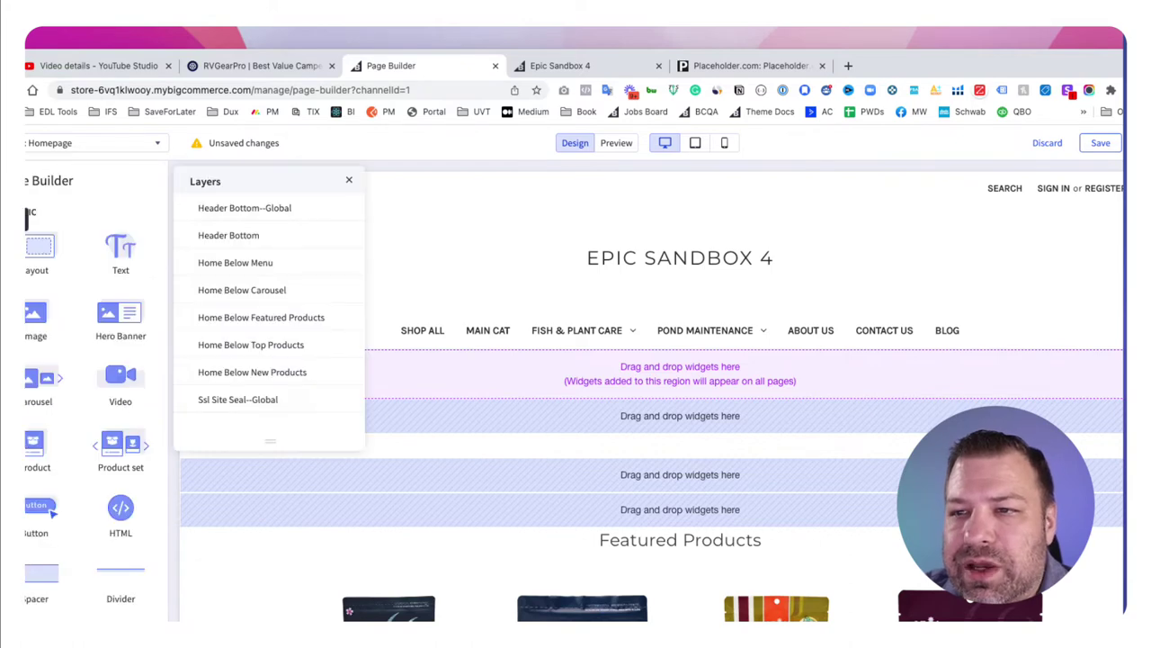
click(30, 184)
drag(115, 509, 483, 483)
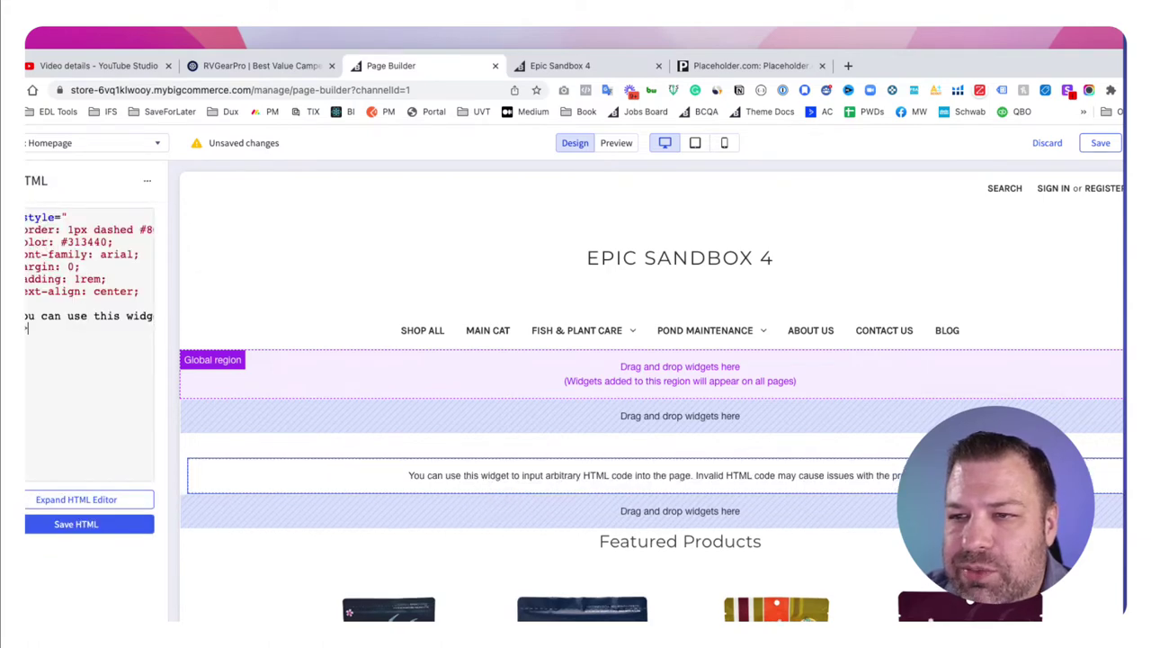
- Replace the HTML widget's default code in the expanded editor with a paragraph containing an img tag with an empty src
click(105, 500)
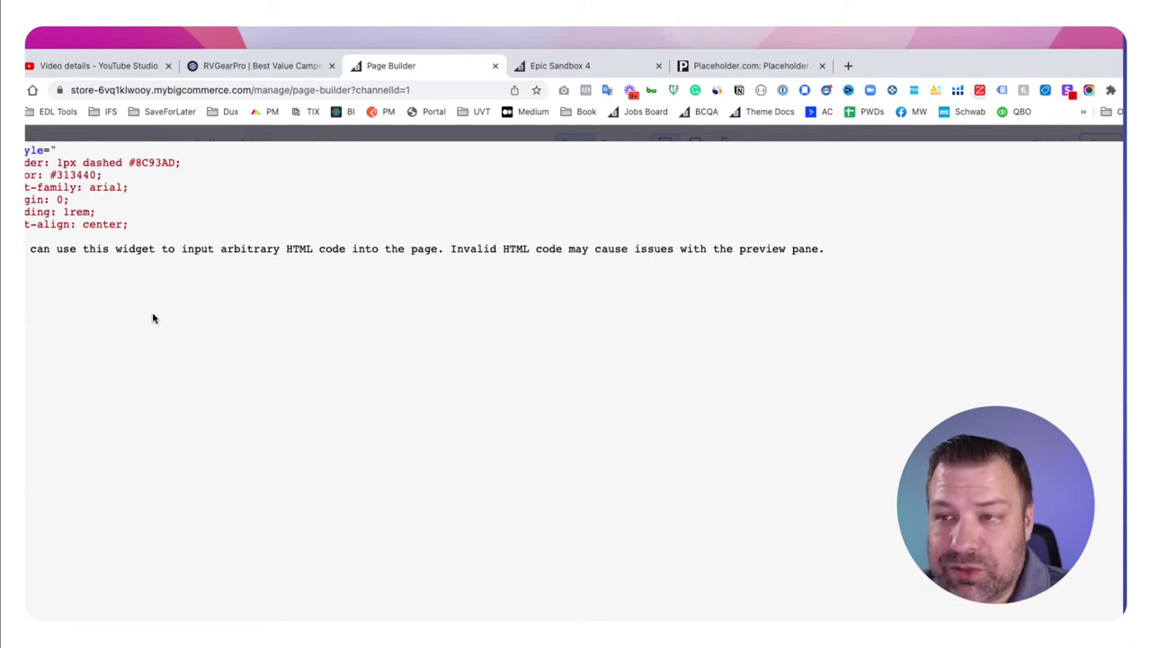
key(super+a)
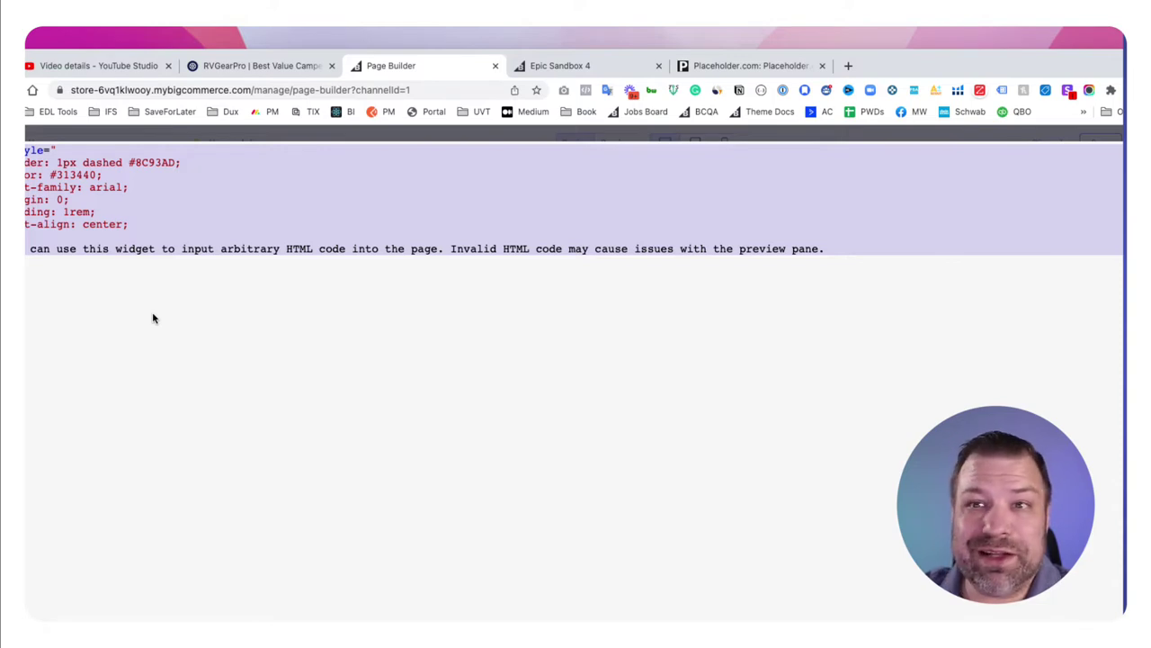
key(BackSpace)
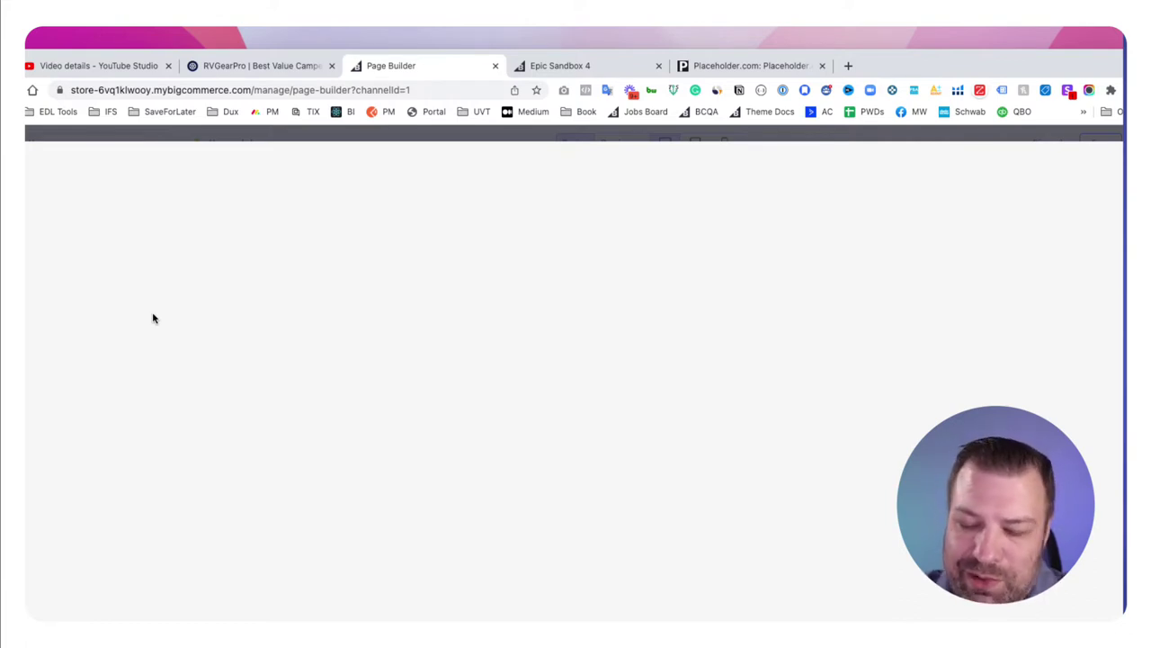
text(sr)
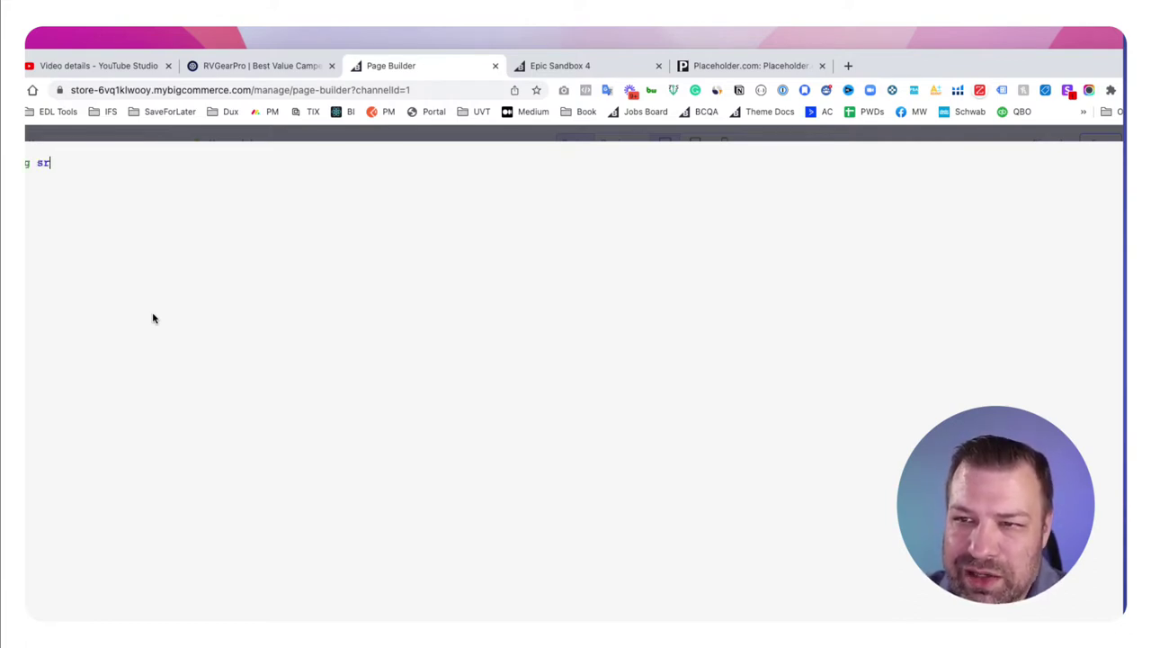
text(c="">)
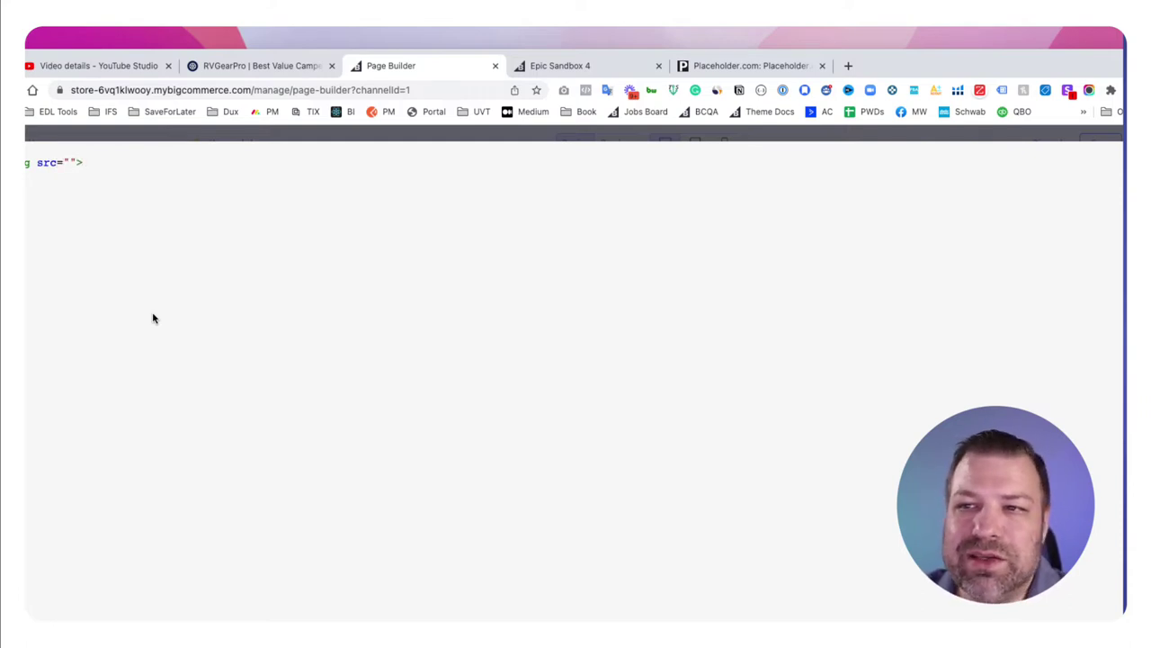
key(super+a)
key(Right)
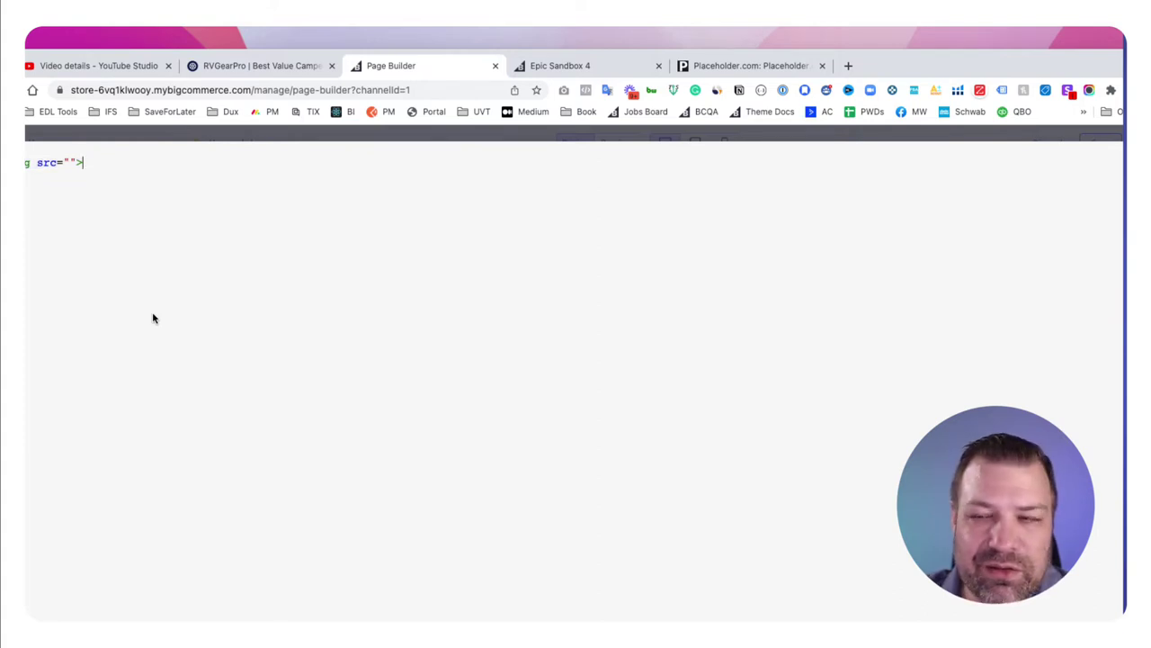
key(super+a)
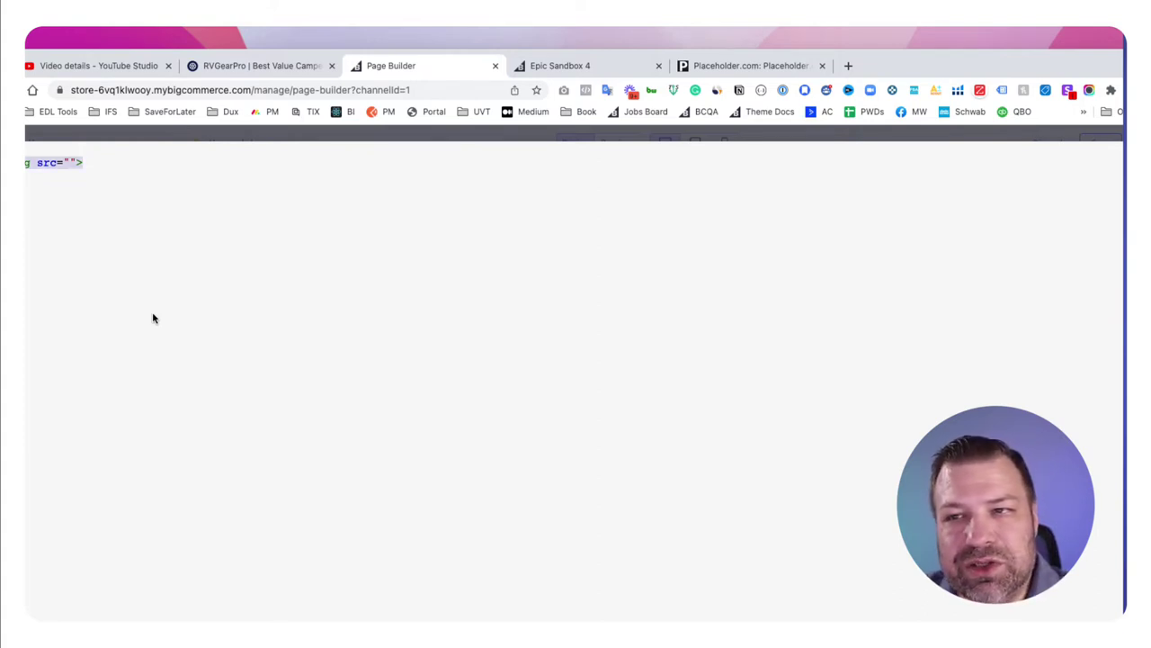
key(Right)
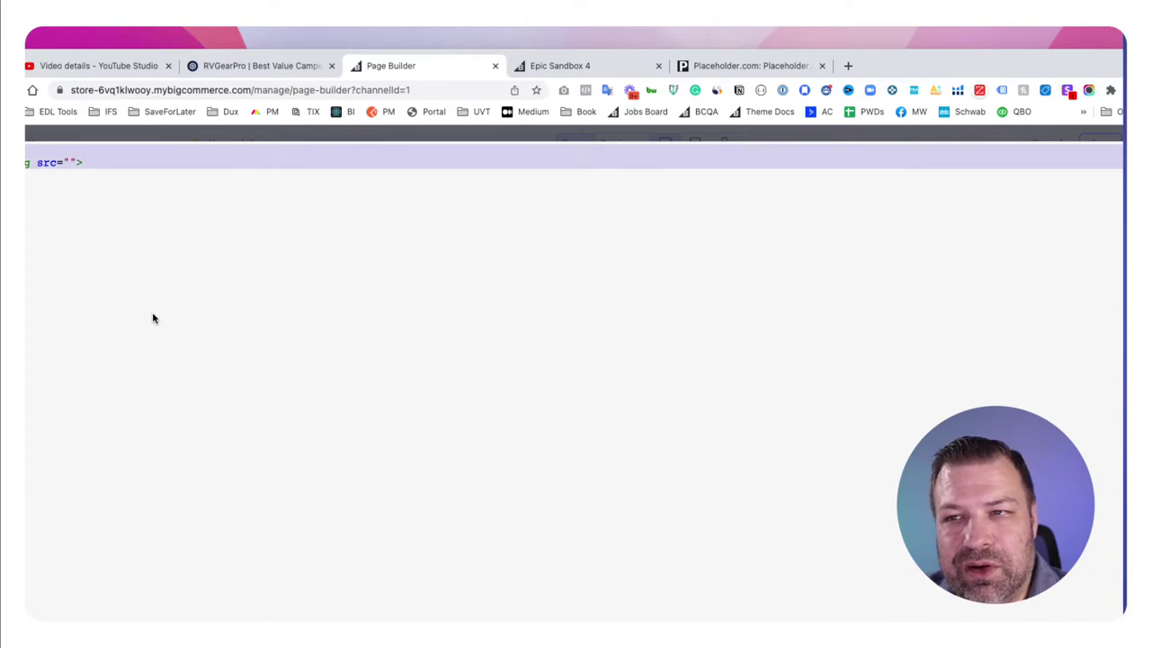
key(Right)
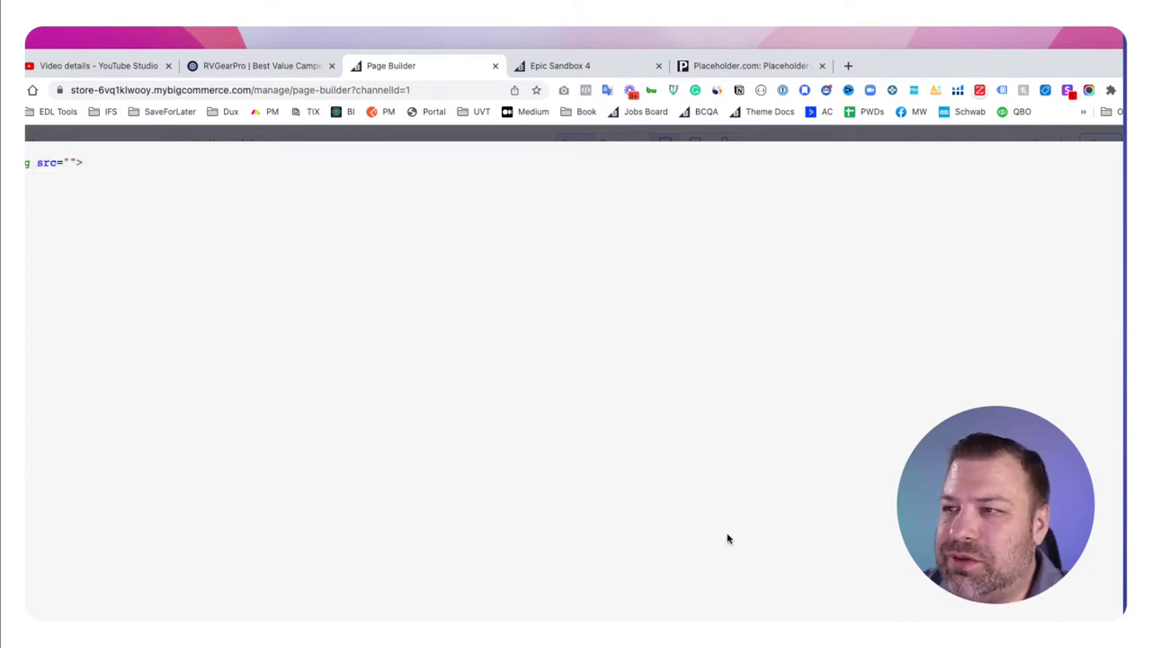
- Examine the Placeholder.com instructions for image URLs, including size, format, custom text, and background and text colors
click(761, 61)
scroll(569, 283, up, 10)
scroll(569, 284, up, 15)
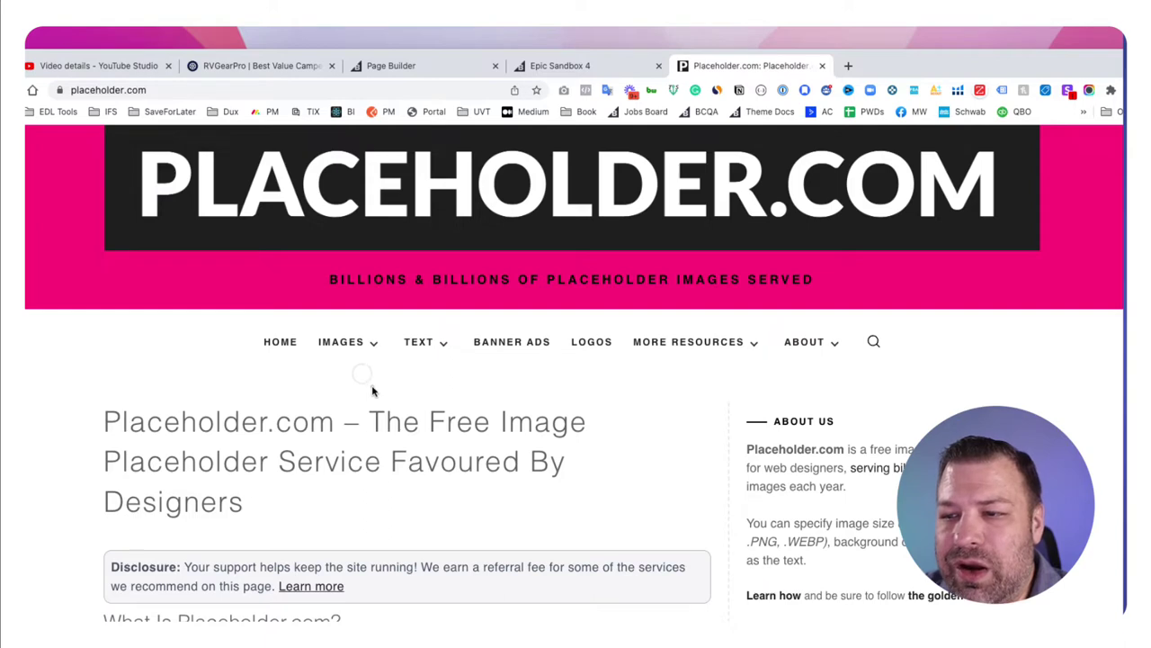
scroll(373, 386, down, 10)
scroll(249, 405, down, 4)
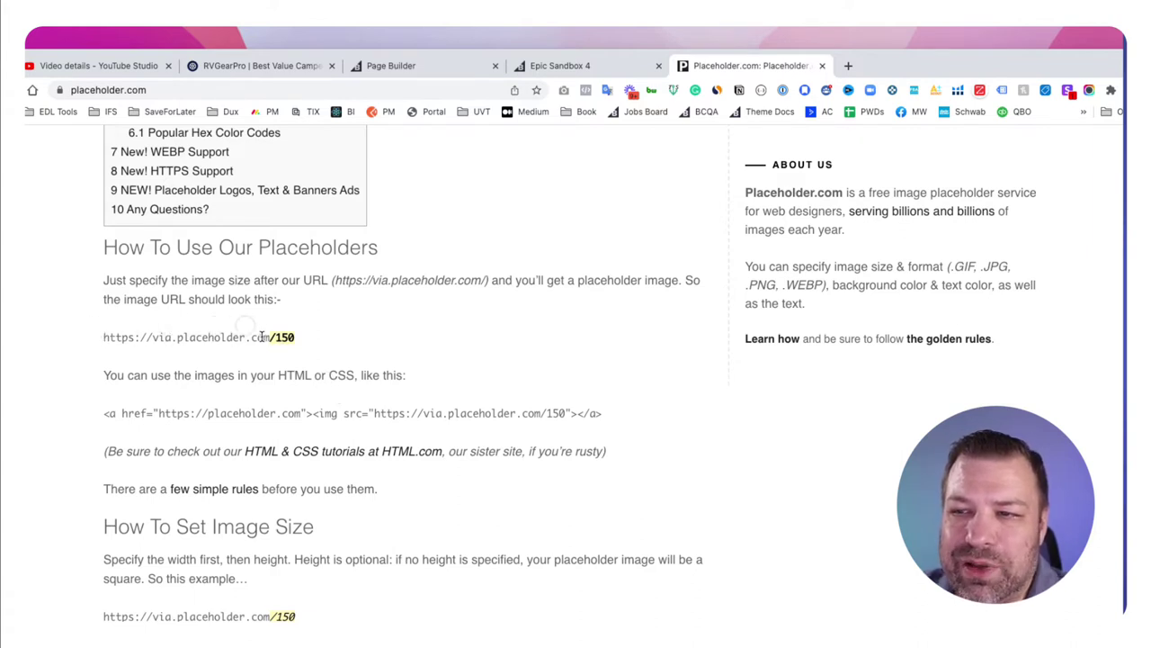
scroll(146, 453, down, 5)
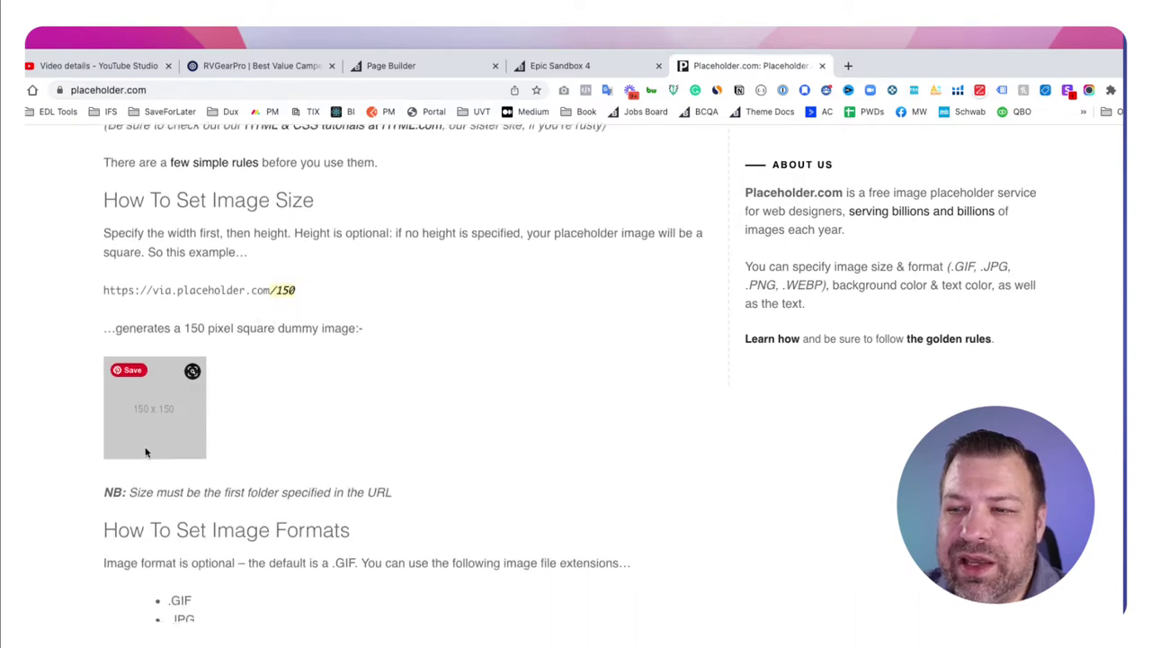
scroll(182, 405, down, 10)
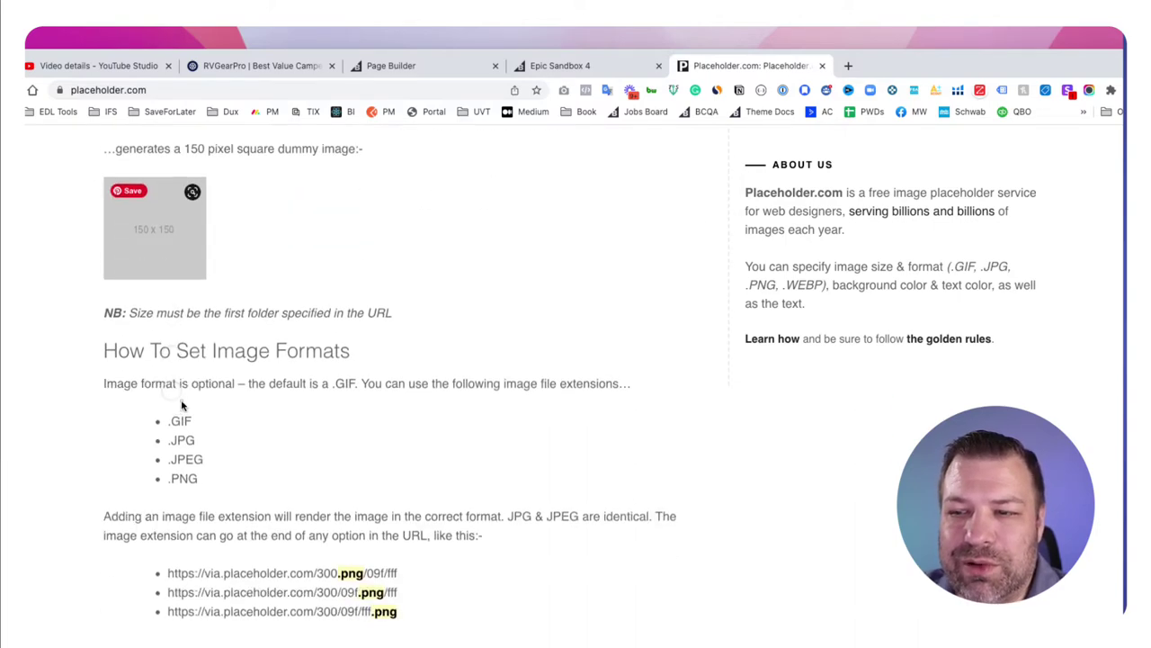
scroll(181, 399, down, 4)
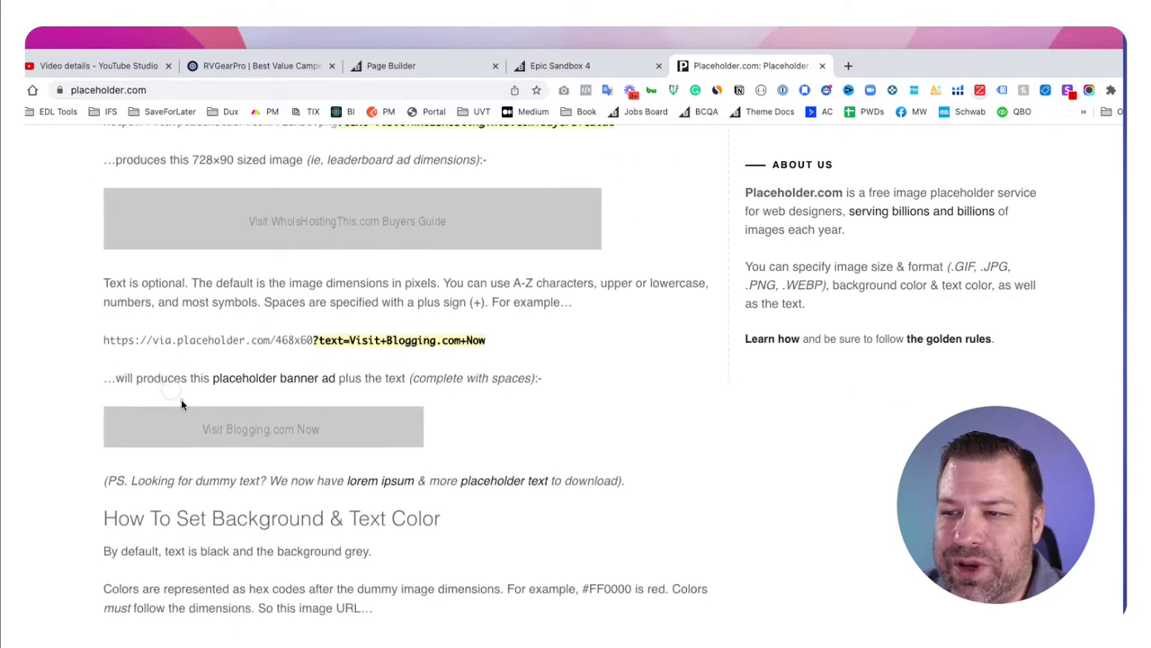
drag(276, 210, 312, 210)
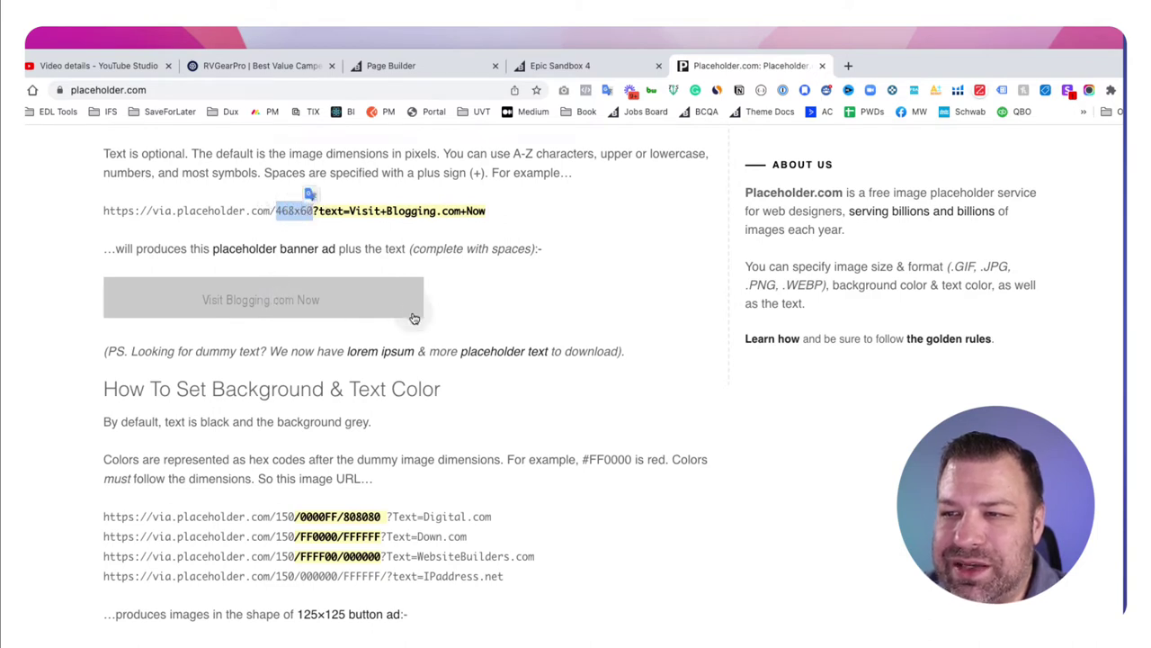
scroll(248, 399, down, 1)
scroll(248, 399, down, 3)
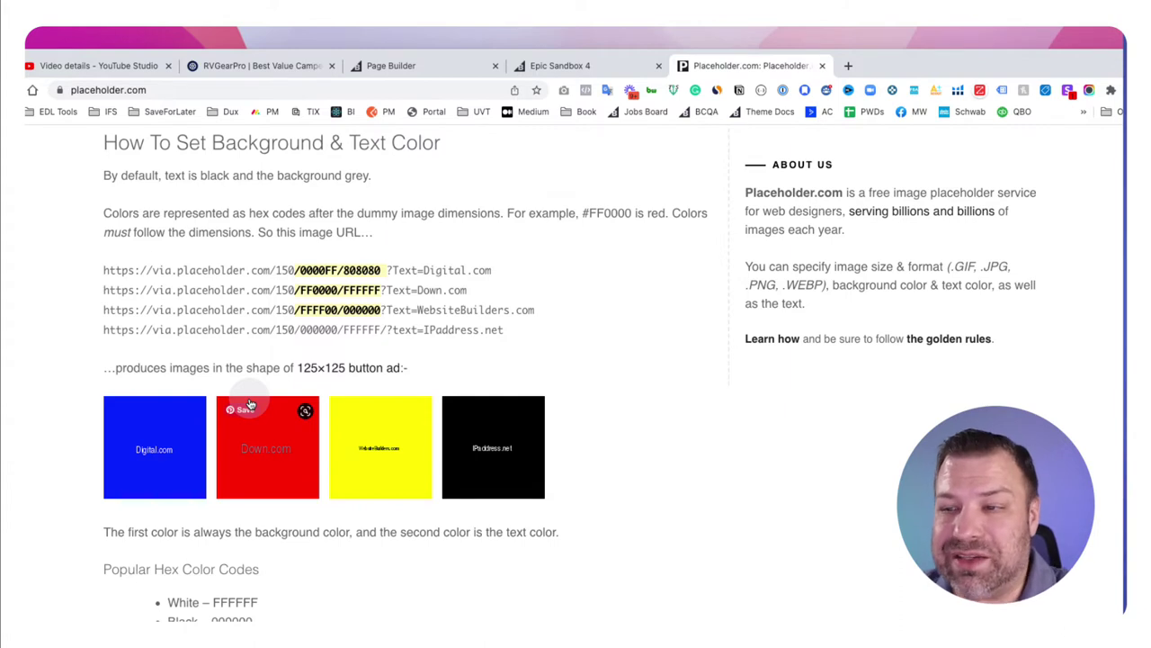
click(439, 64)
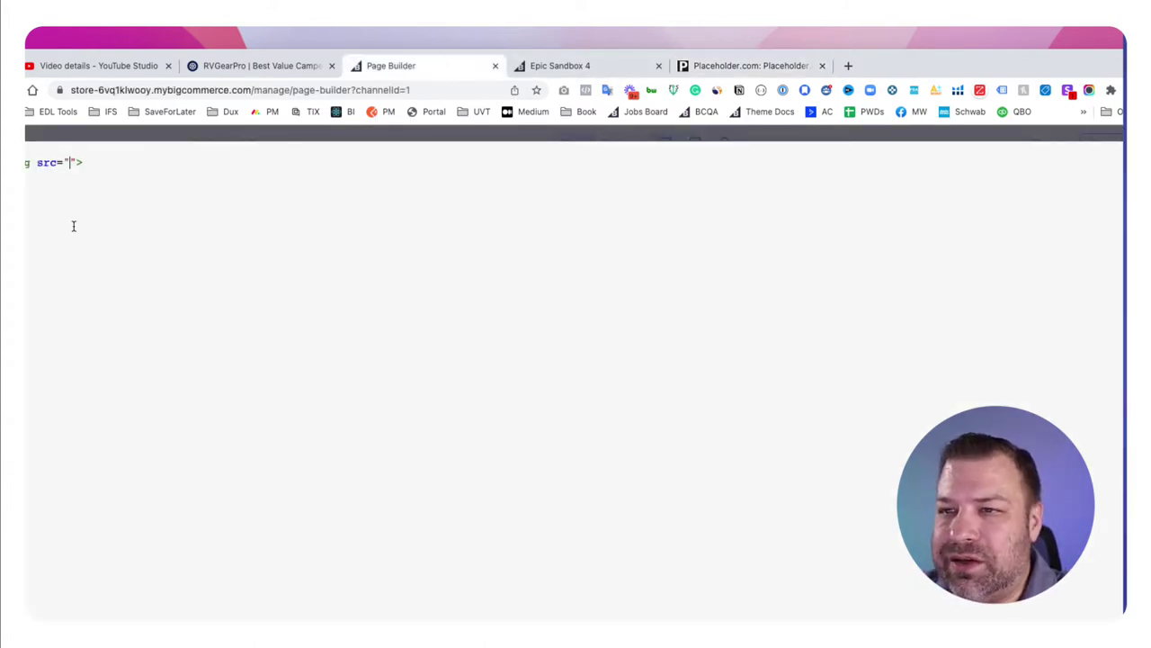
text(https://)
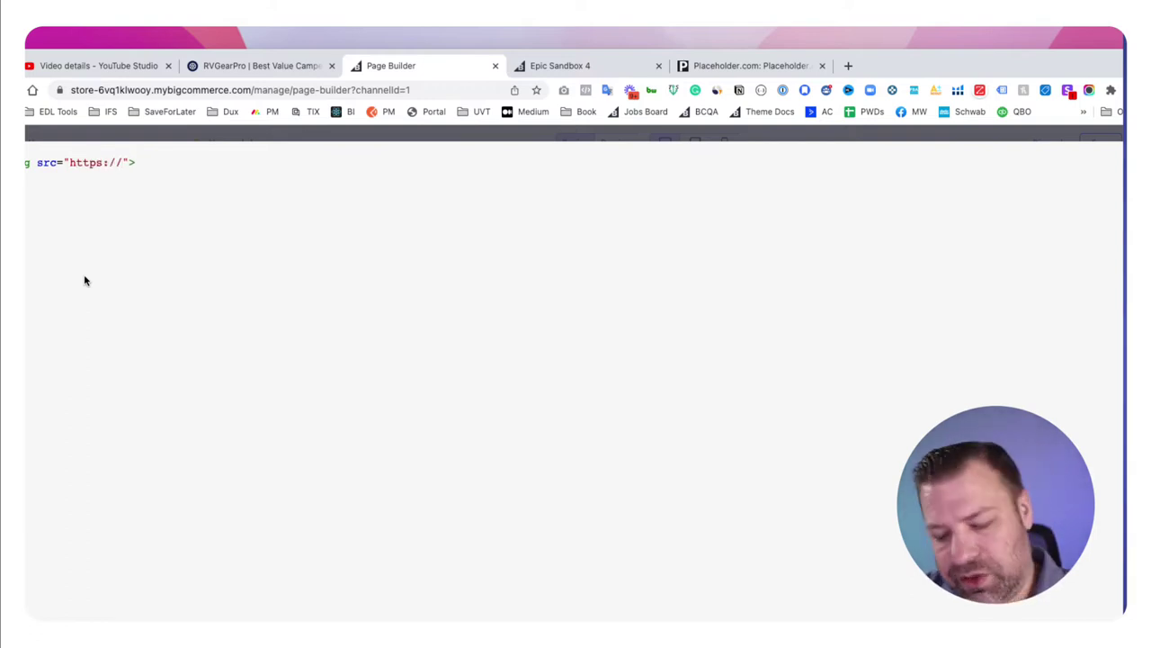
text(via.placeholder.com/)
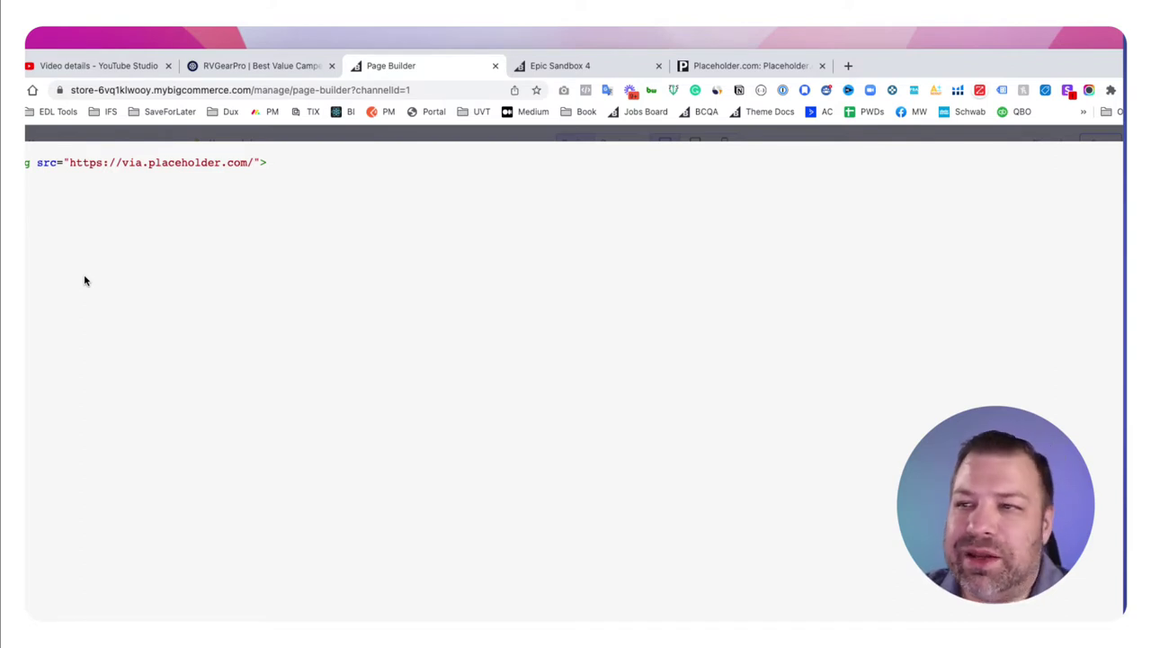
text(1920x600)
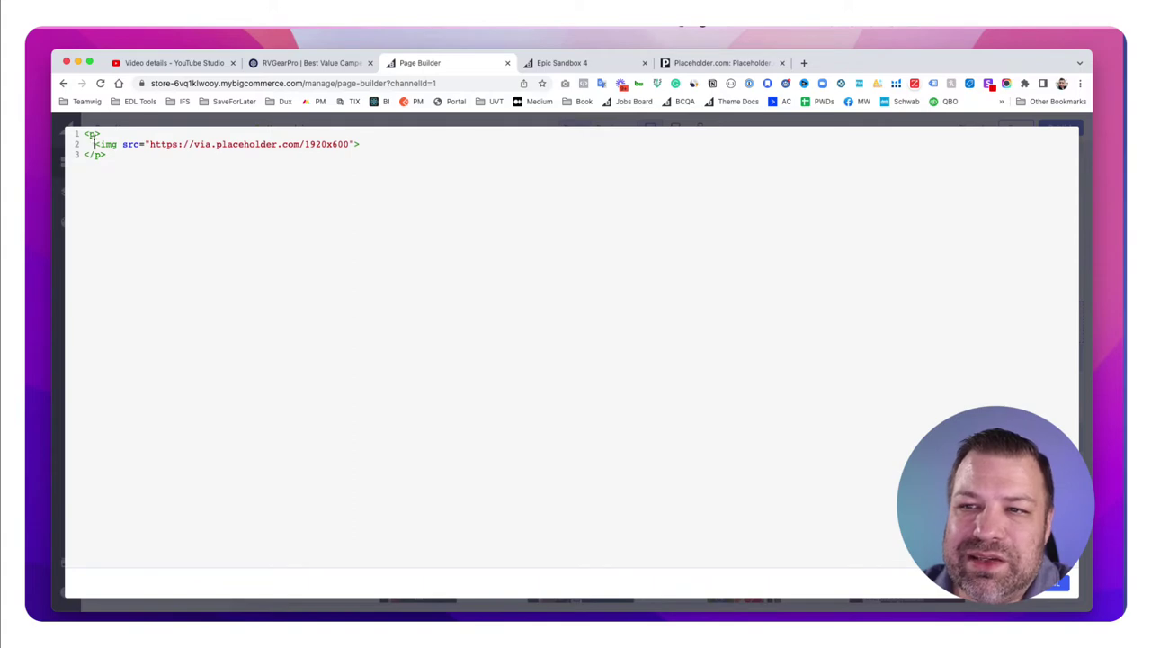
drag(359, 143, 90, 141)
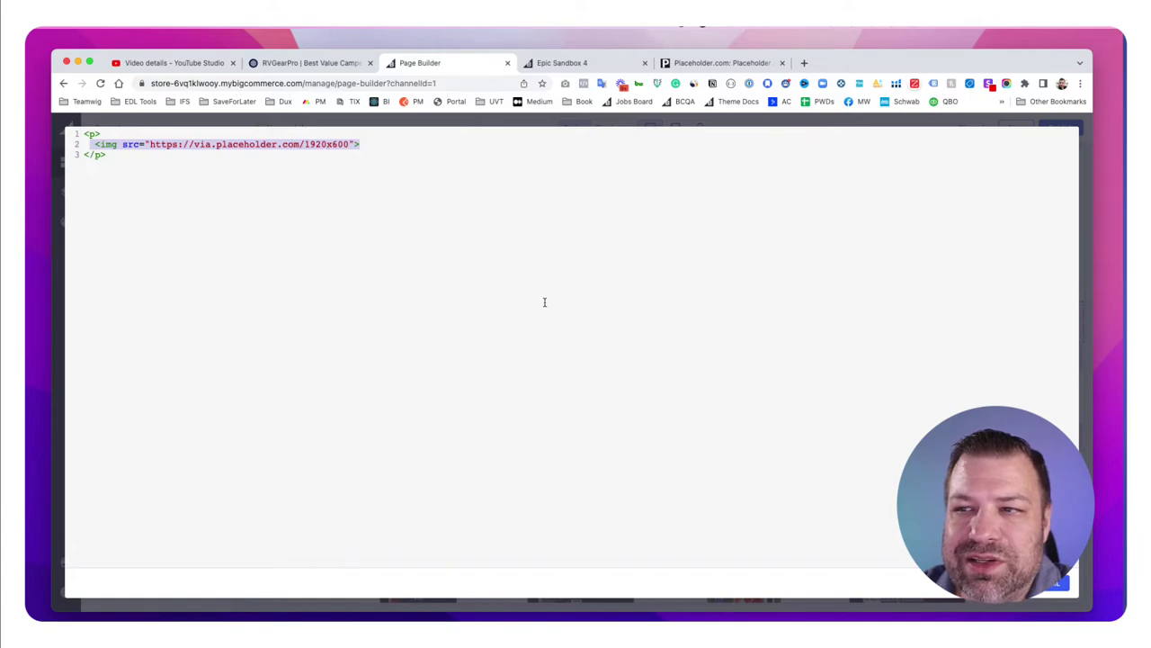
click(1059, 582)
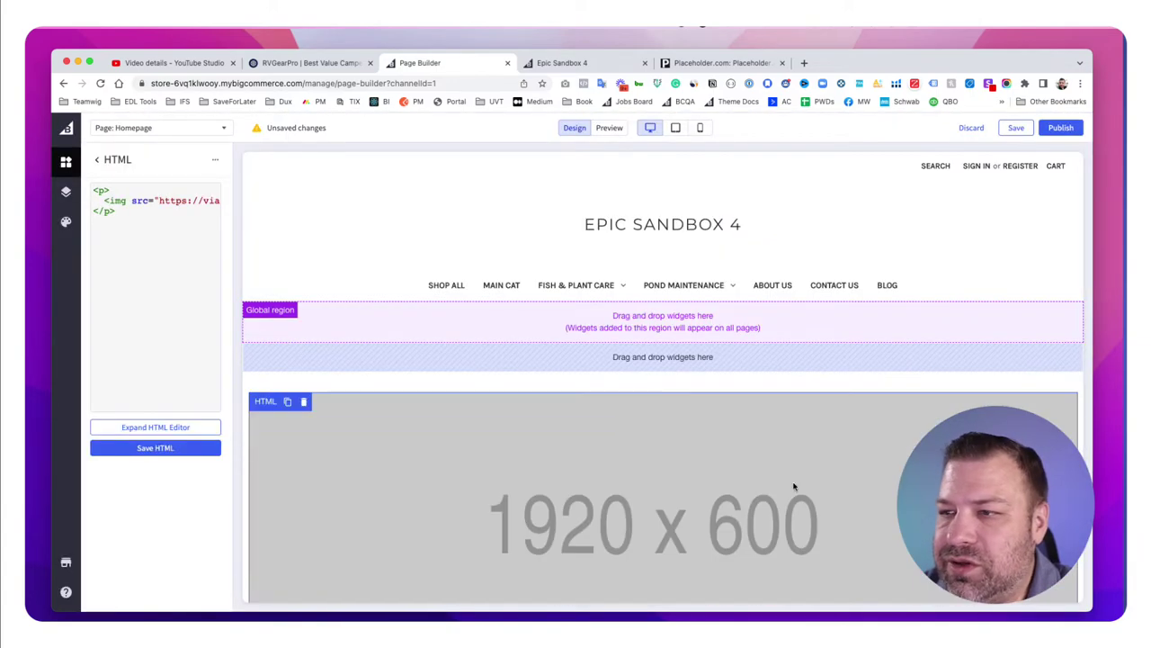
- Set the right and left padding of Column 1, which holds the HTML banner widget, to 0 px
scroll(638, 387, down, 1)
scroll(638, 387, down, 3)
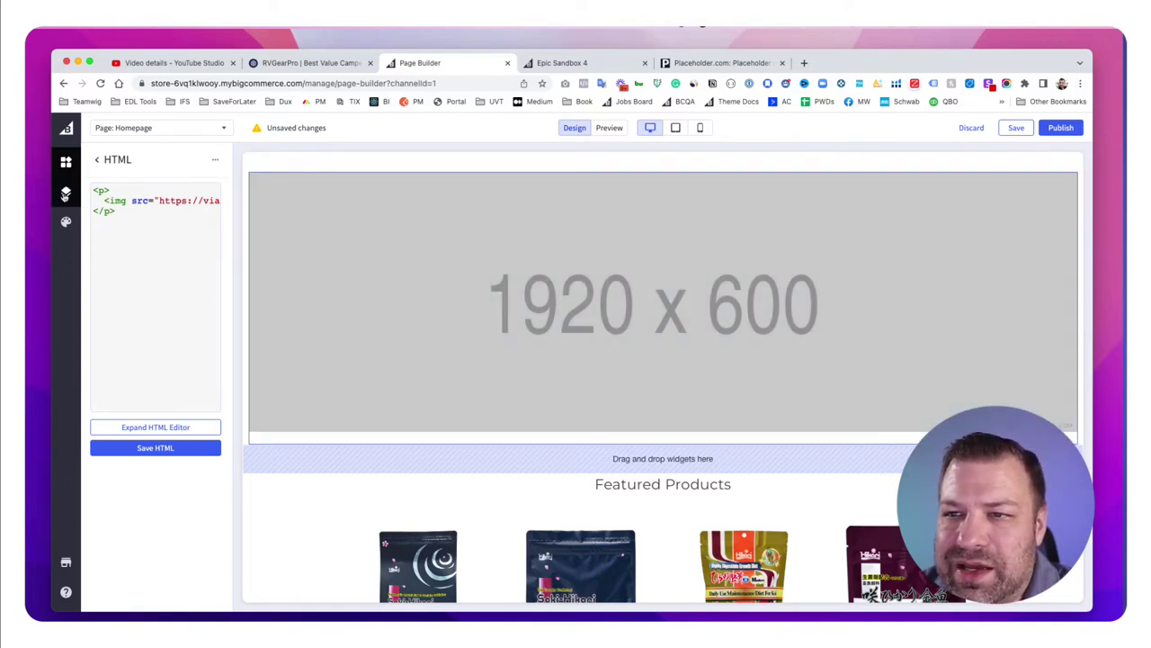
click(65, 192)
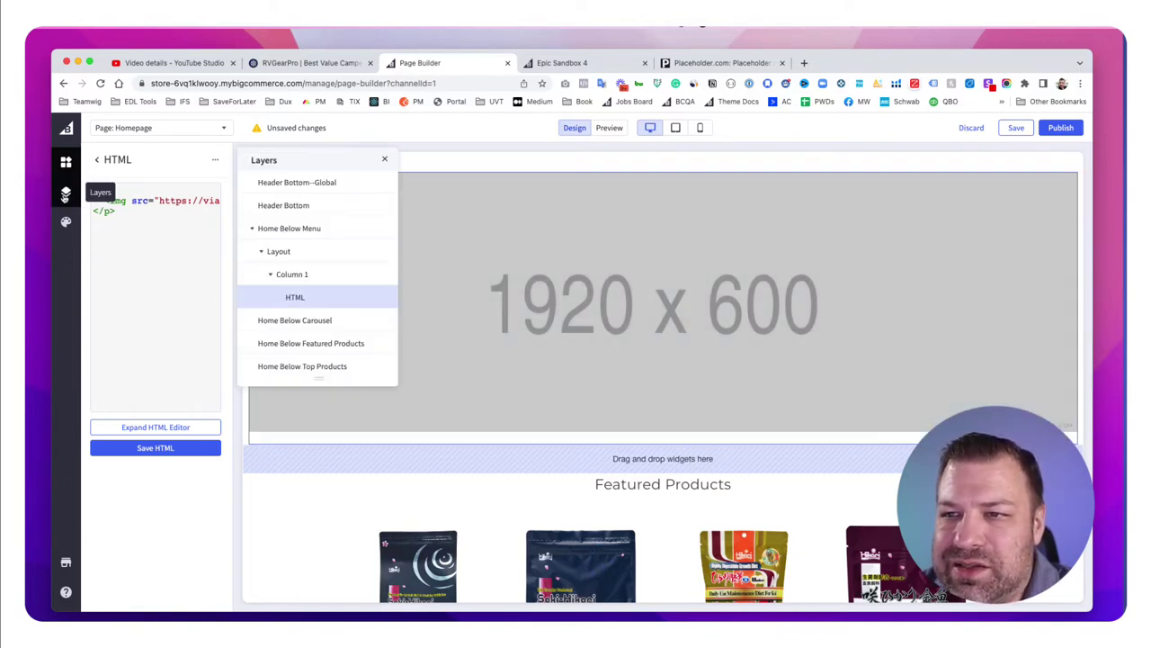
click(306, 274)
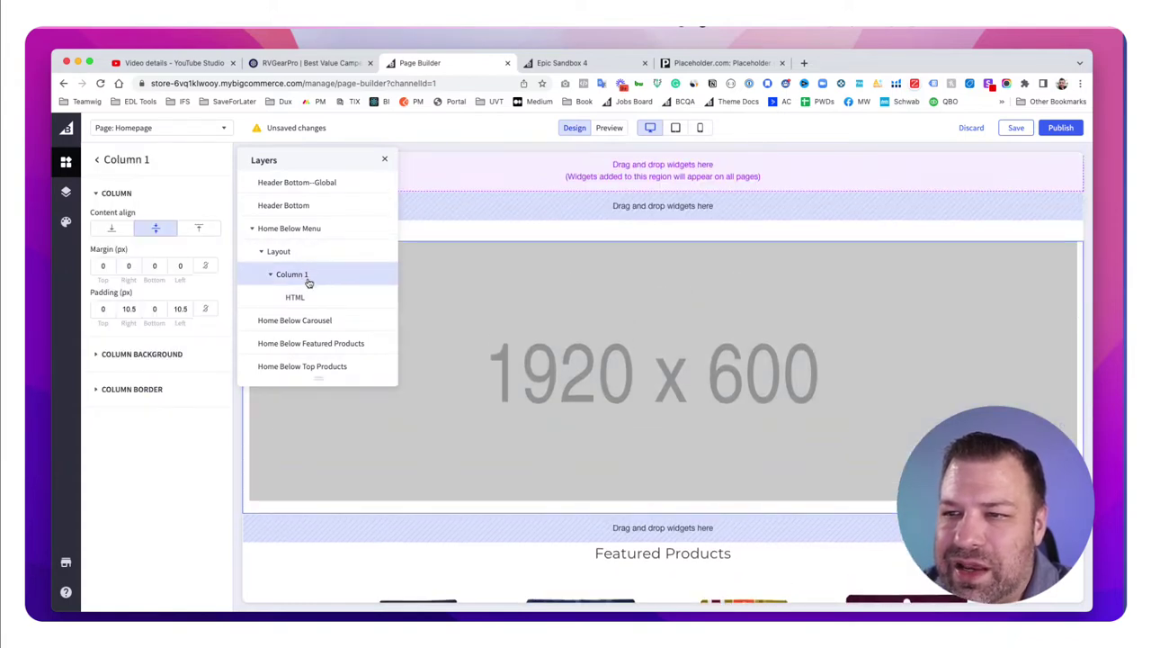
double_click(119, 309)
text(0)
key(Tab)
key(Tab)
text(0)
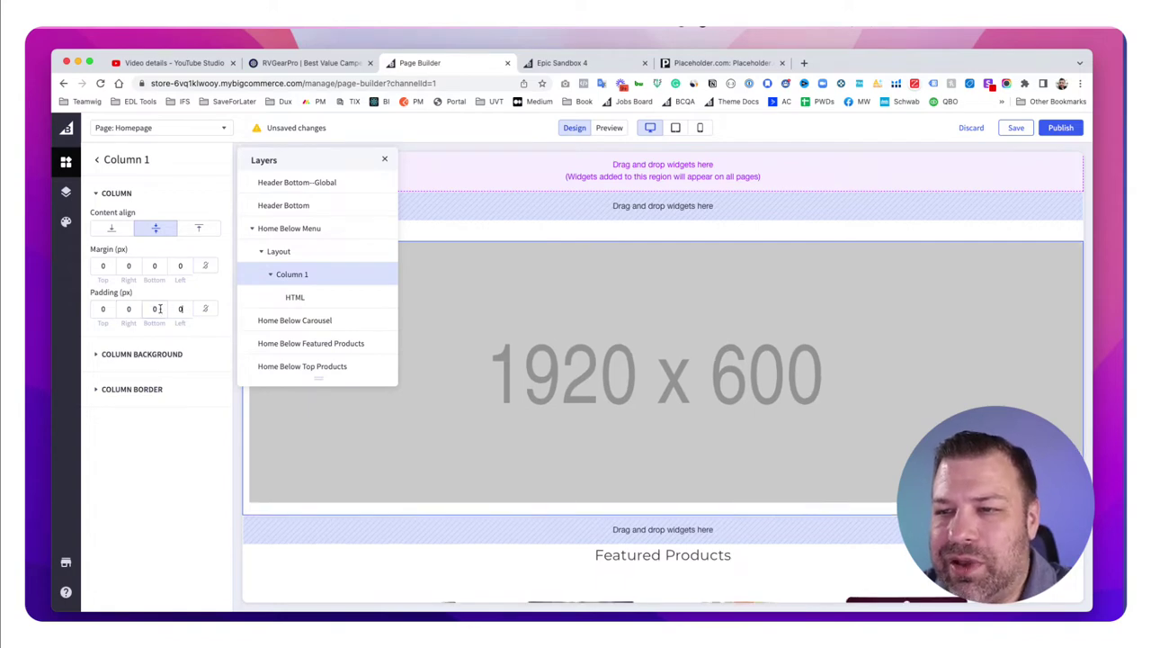
key(Tab)
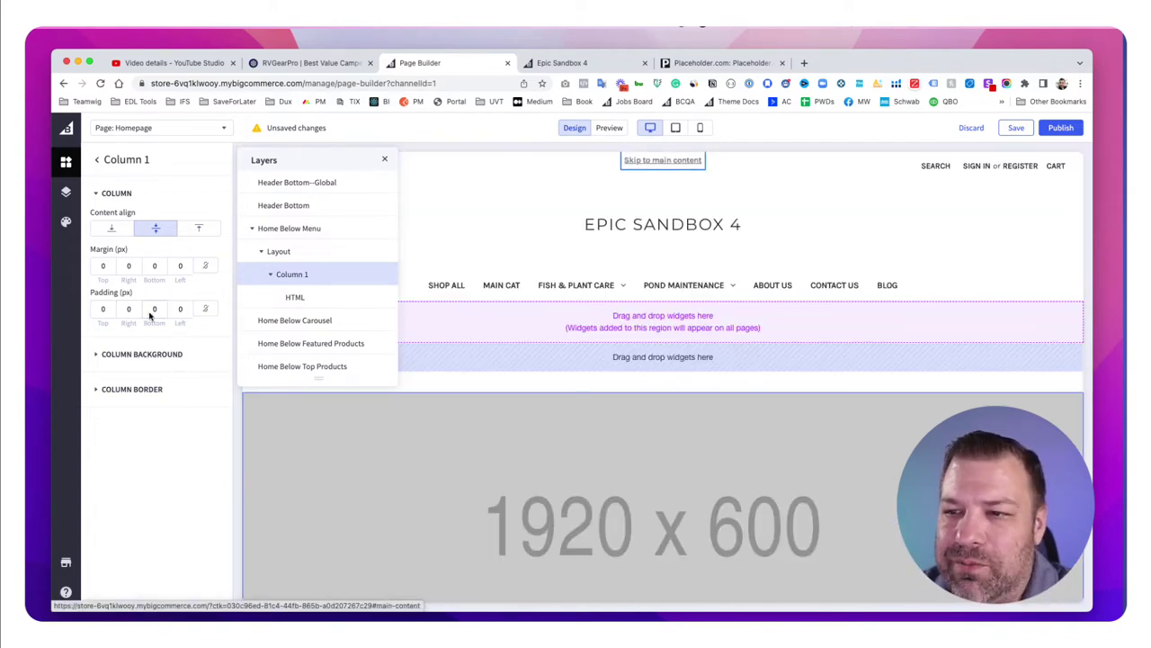
- Reselect the HTML widget, close the Layers list and publish the homepage changes
click(292, 297)
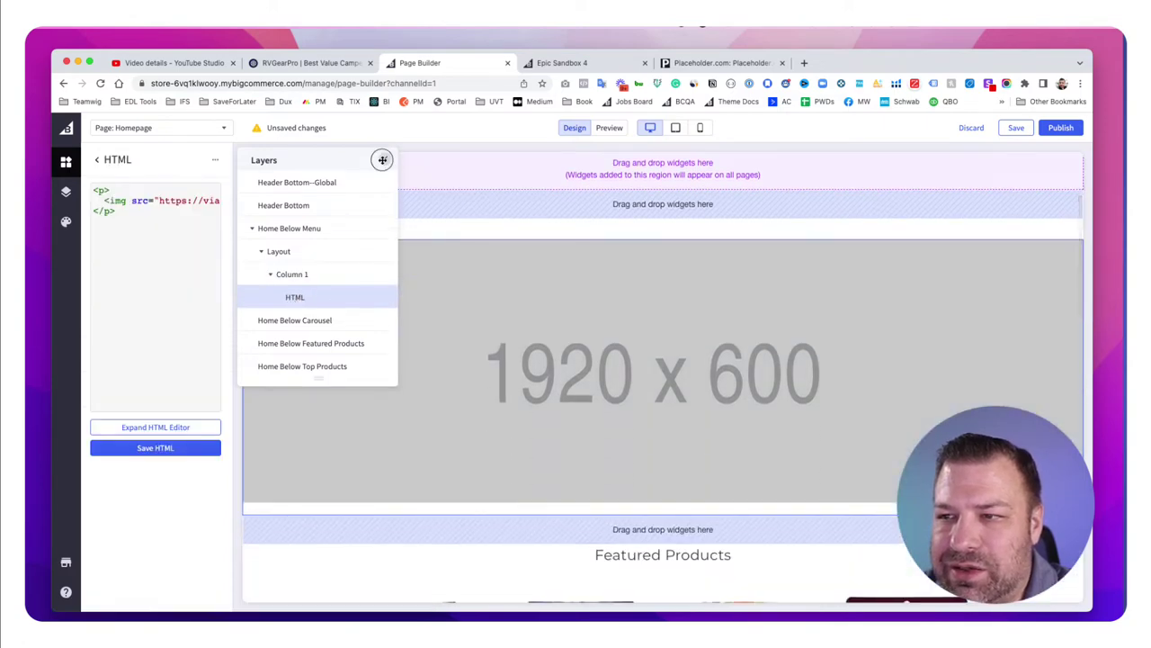
click(384, 159)
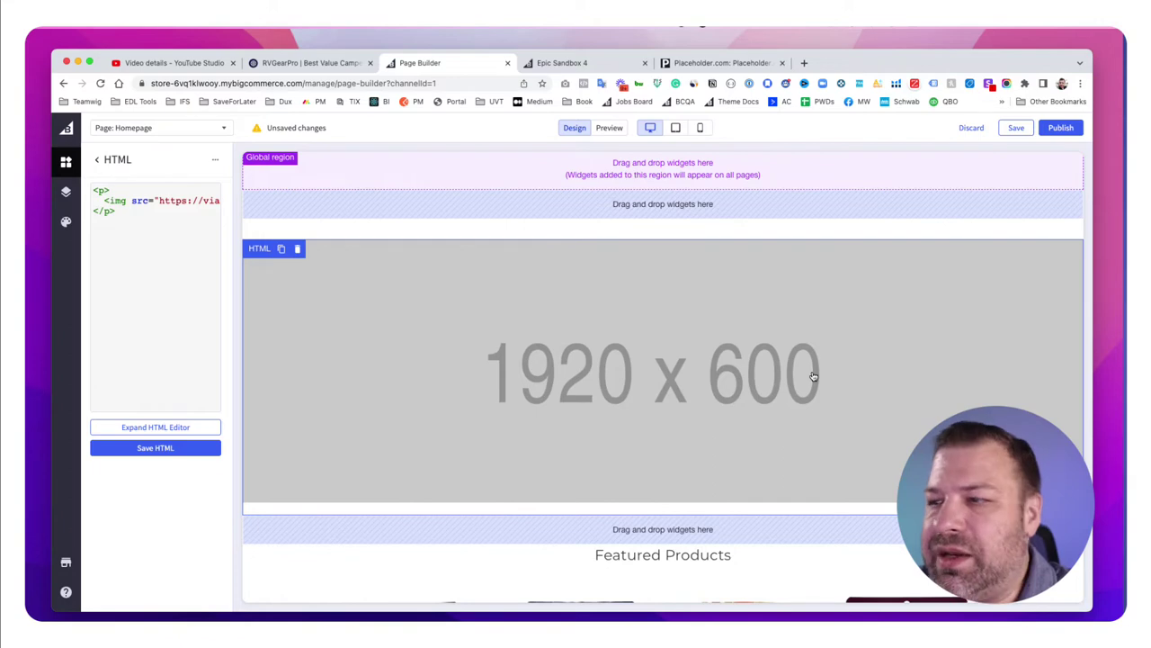
click(1058, 128)
click(668, 401)
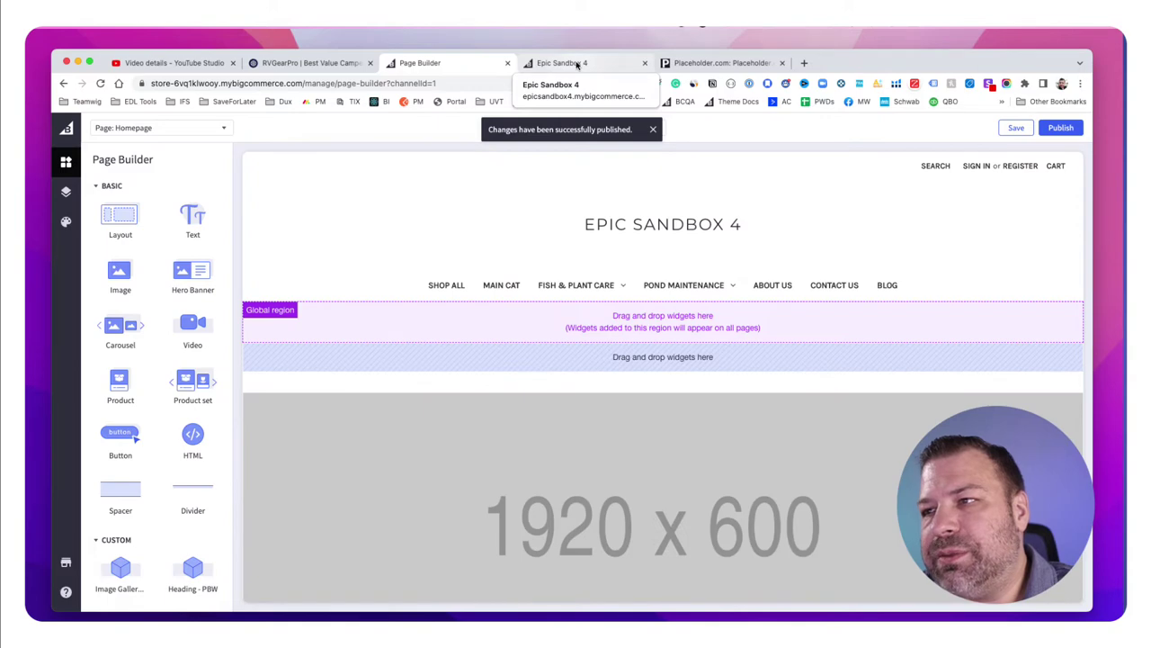
- Switch to the Epic Sandbox 4 storefront, close the developer tools and check the banner and the carousel below it
click(577, 64)
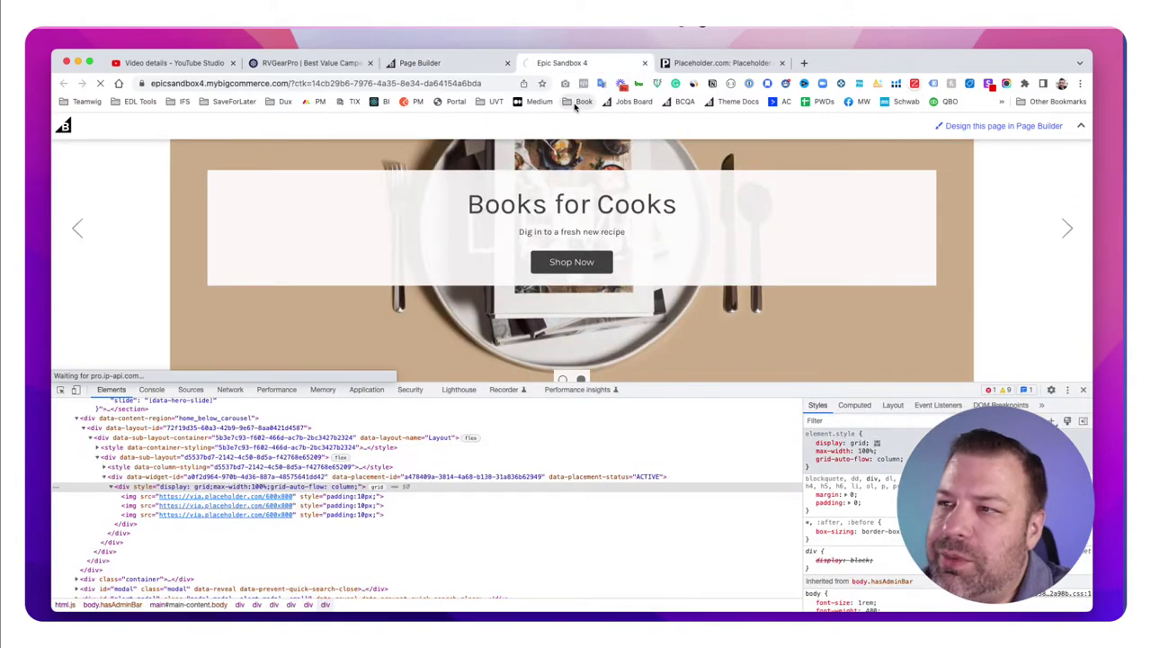
click(1083, 388)
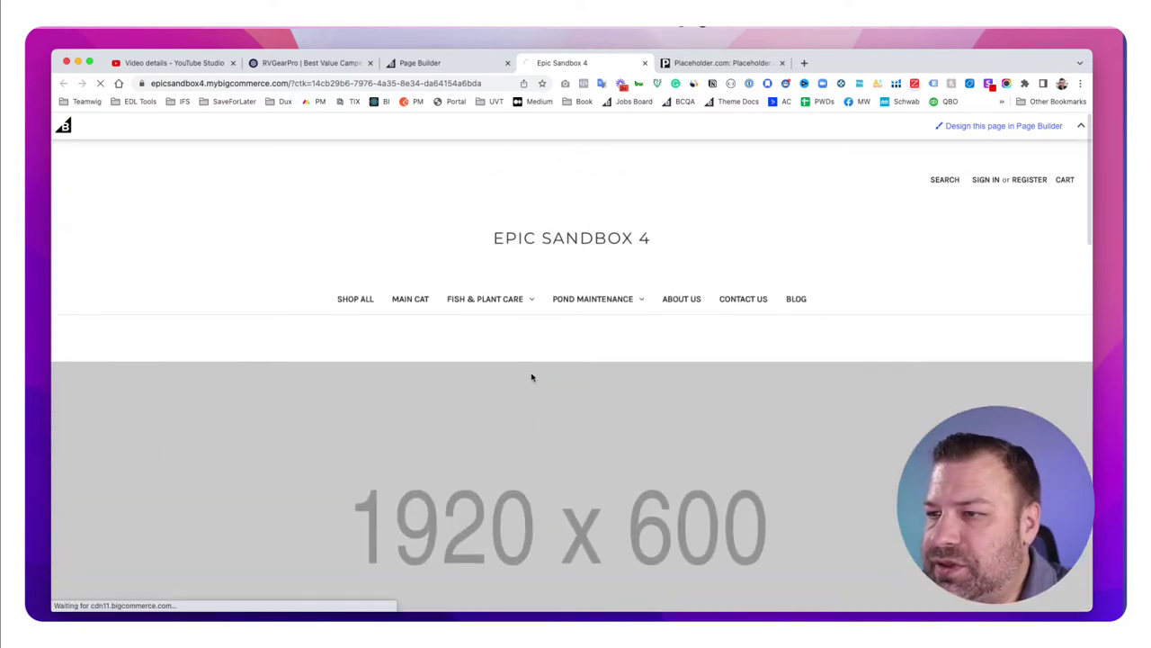
scroll(536, 376, down, 3)
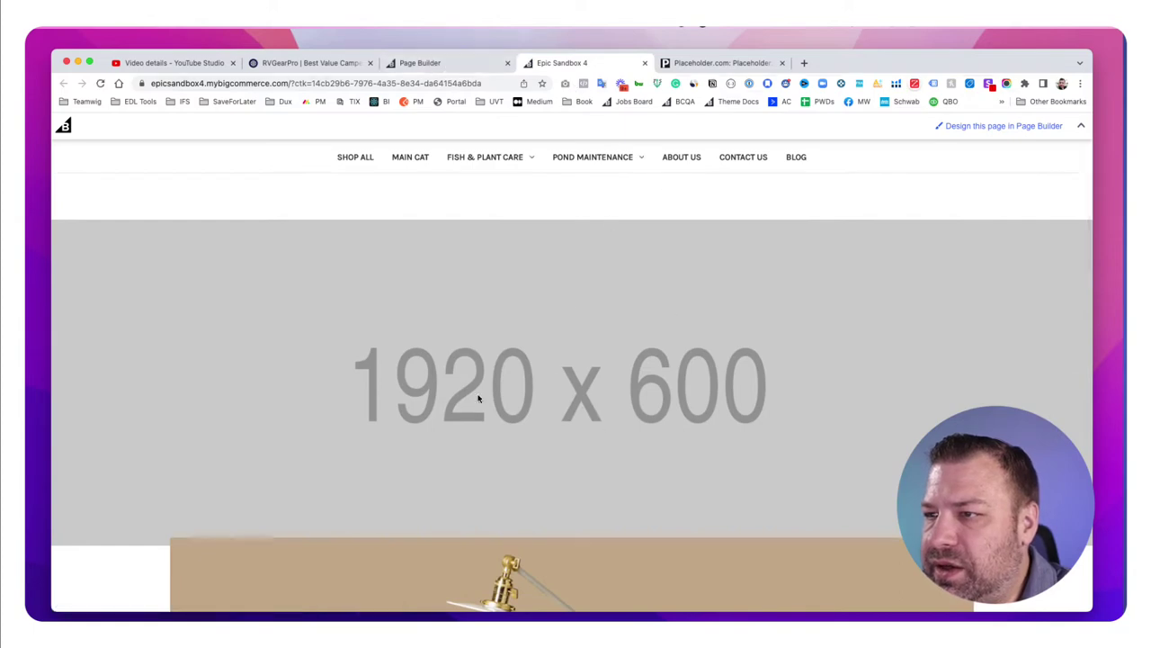
- Back in Page Builder, disable the carousel arrows and Play/Pause button in the Home Page theme styles and publish the page
click(437, 65)
click(65, 222)
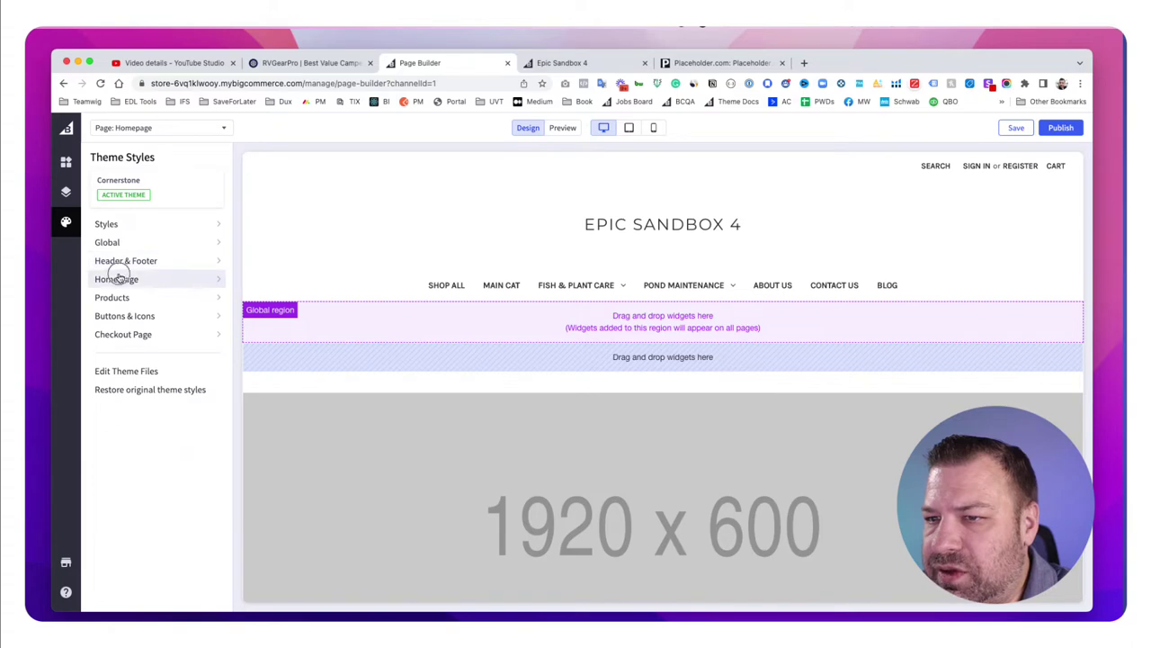
click(117, 278)
click(212, 263)
click(213, 280)
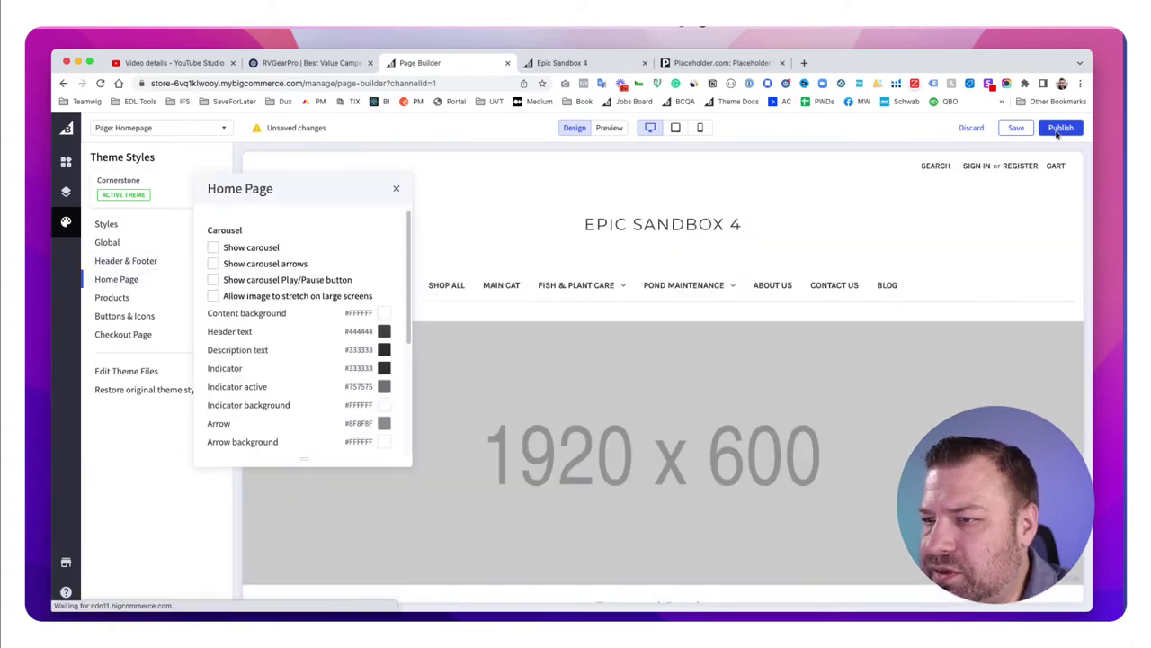
scroll(931, 321, down, 5)
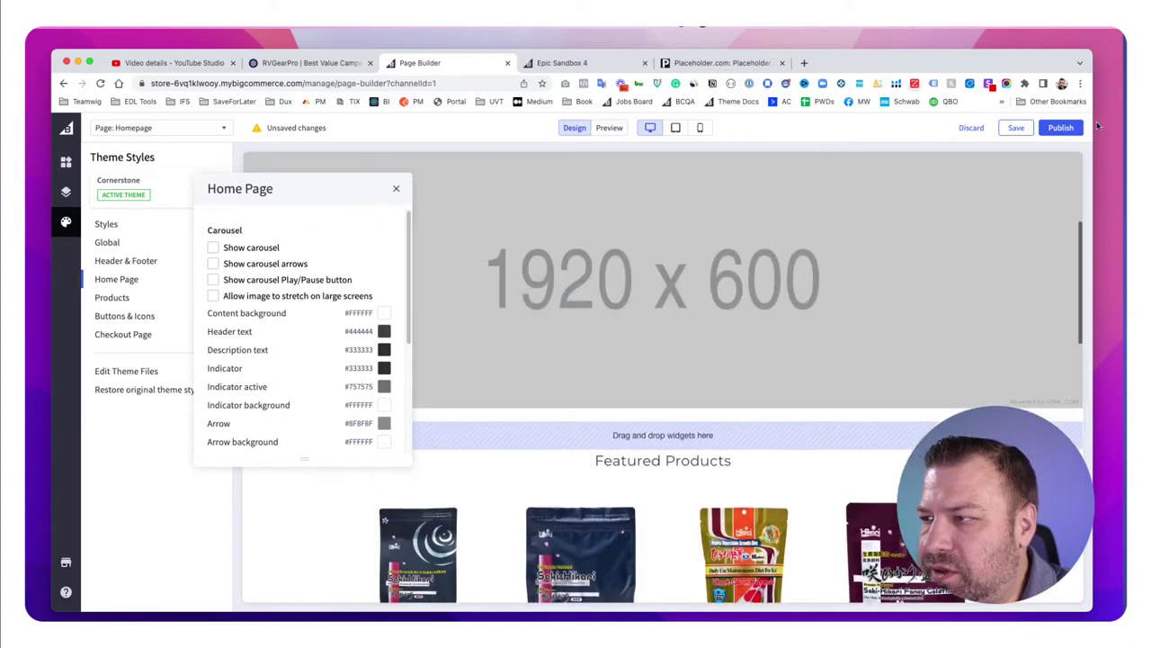
click(1060, 128)
click(669, 397)
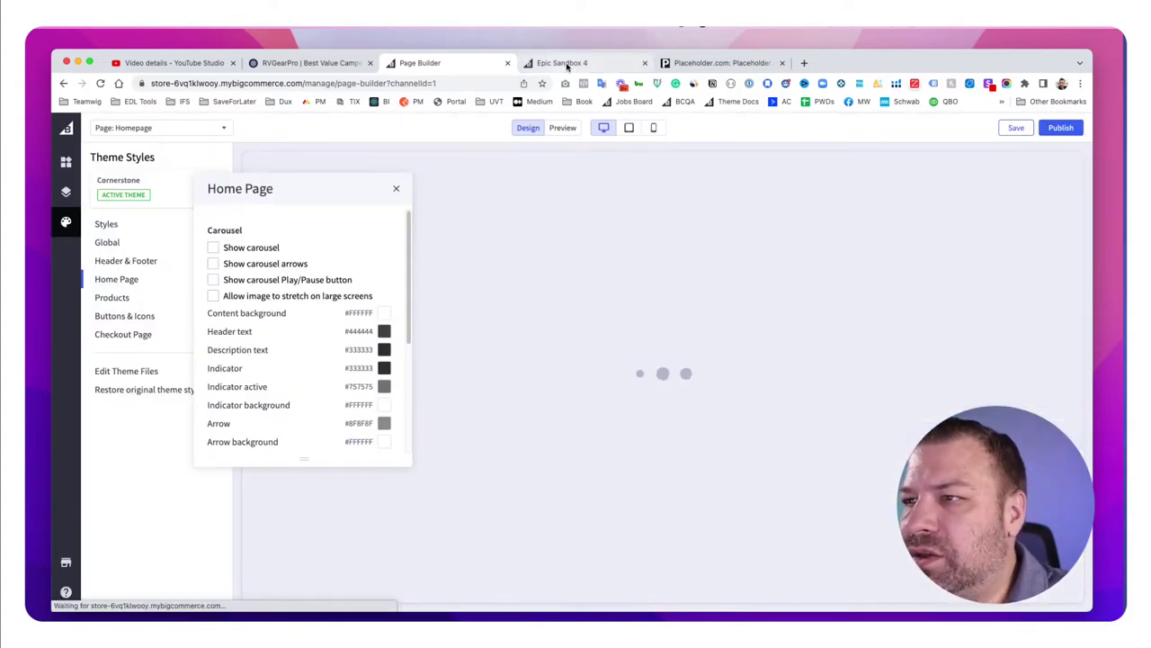
- Look over the header and placeholder banner on the Epic Sandbox 4 storefront homepage again
click(562, 63)
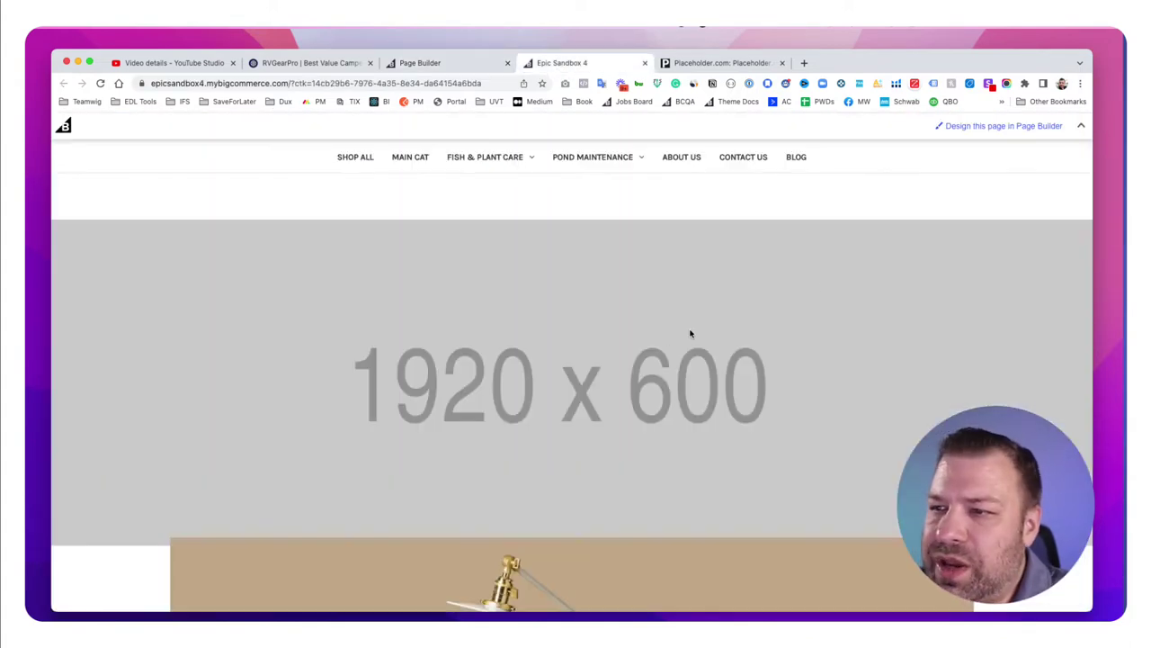
scroll(609, 316, up, 3)
scroll(593, 314, down, 2)
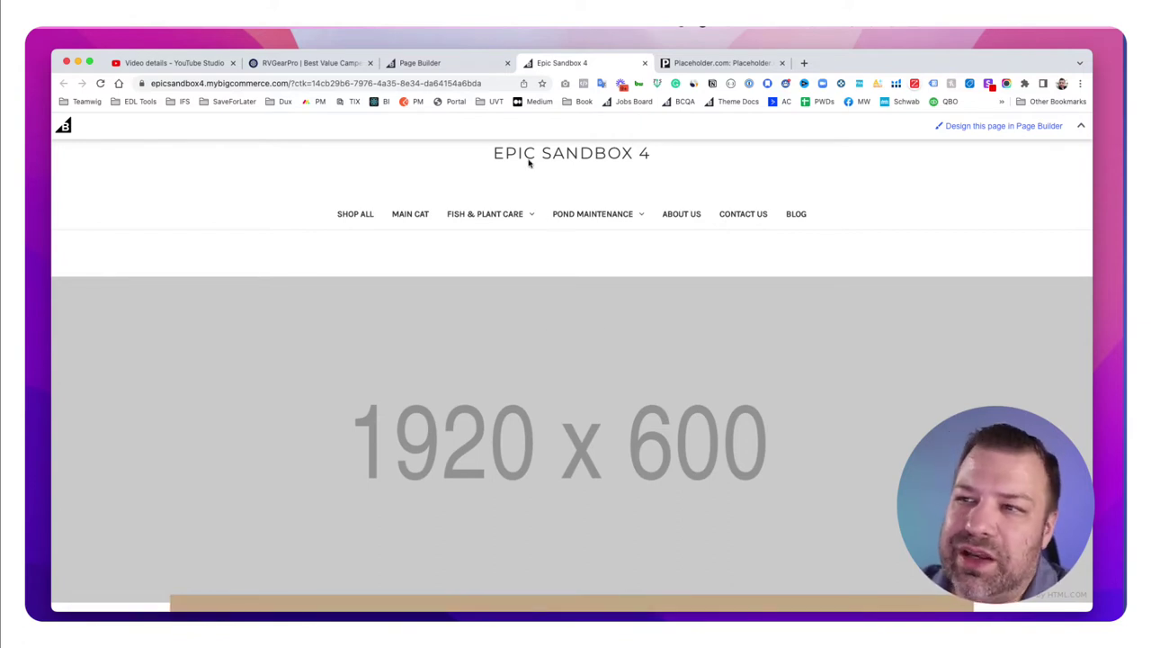
- Back in Page Builder, duplicate the image paragraph in the HTML widget's expanded editor and set the copy's image size to 1800x600
click(455, 65)
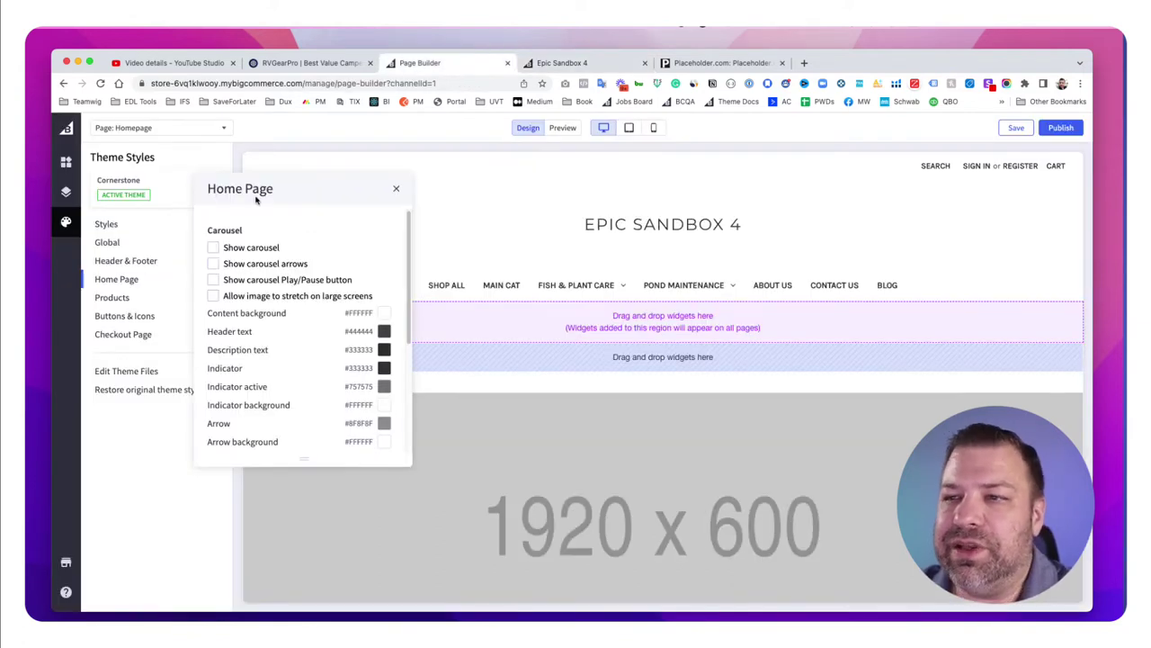
click(397, 189)
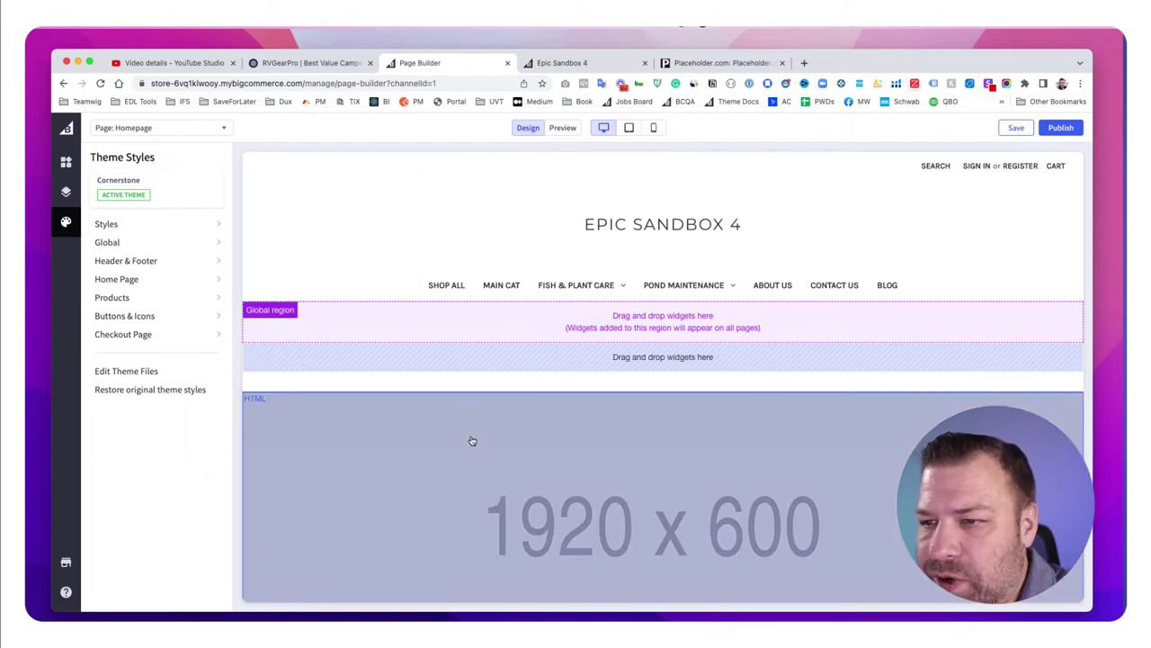
click(473, 440)
click(165, 426)
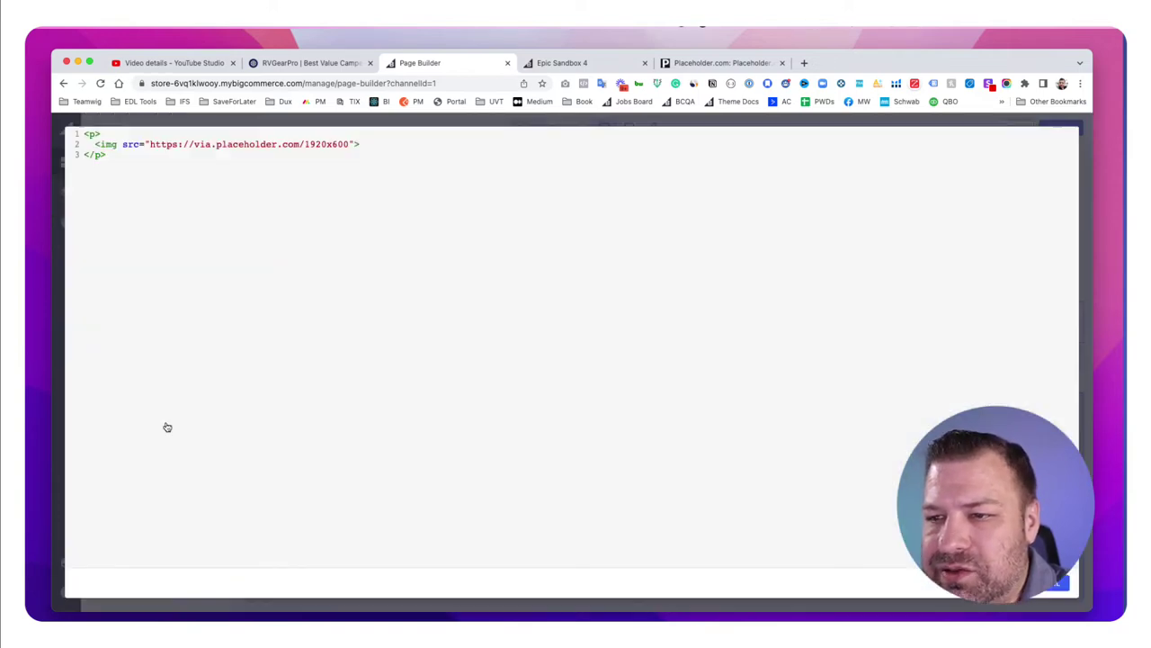
drag(116, 156, 81, 133)
key(super+c)
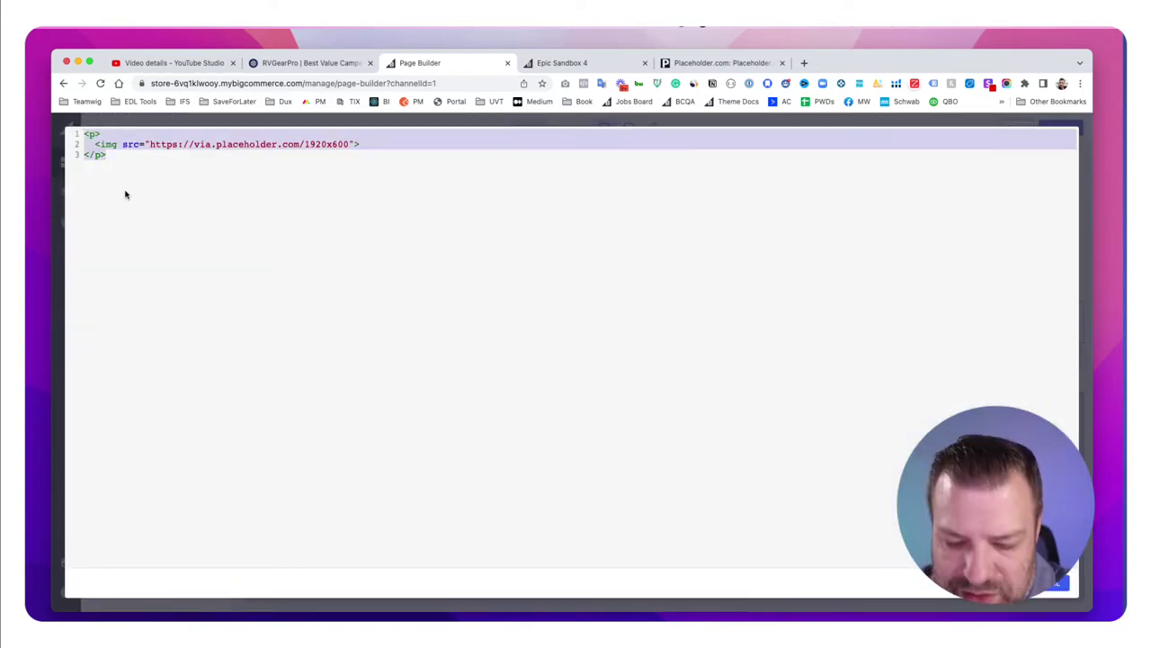
click(125, 194)
key(super+v)
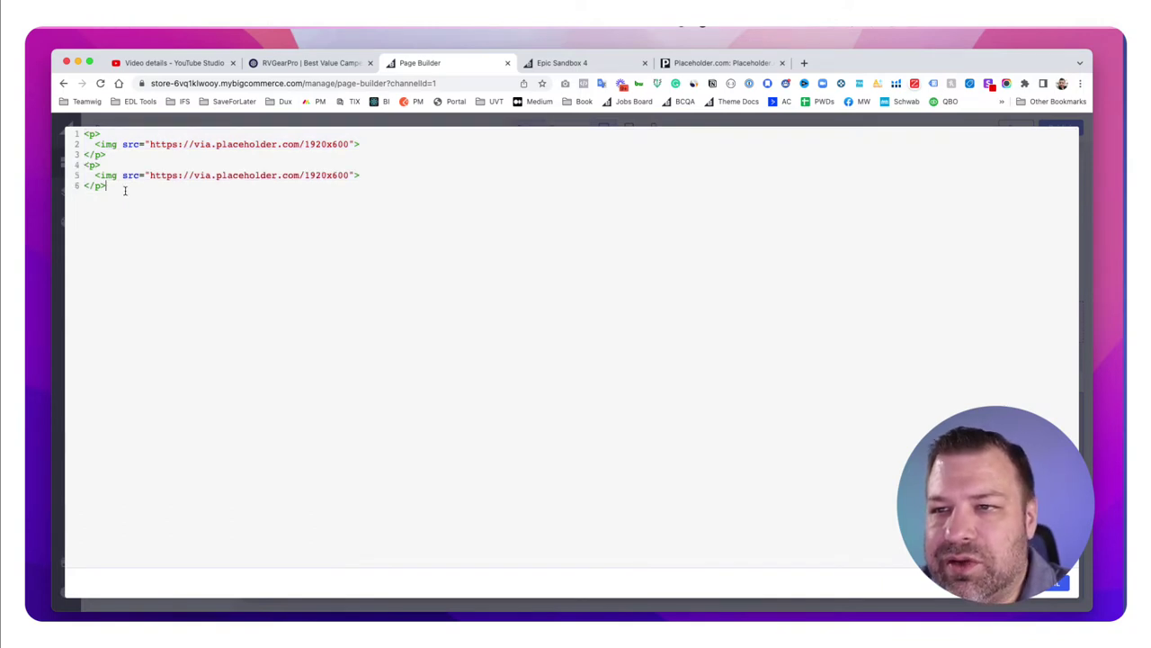
drag(308, 174, 325, 175)
text(800)
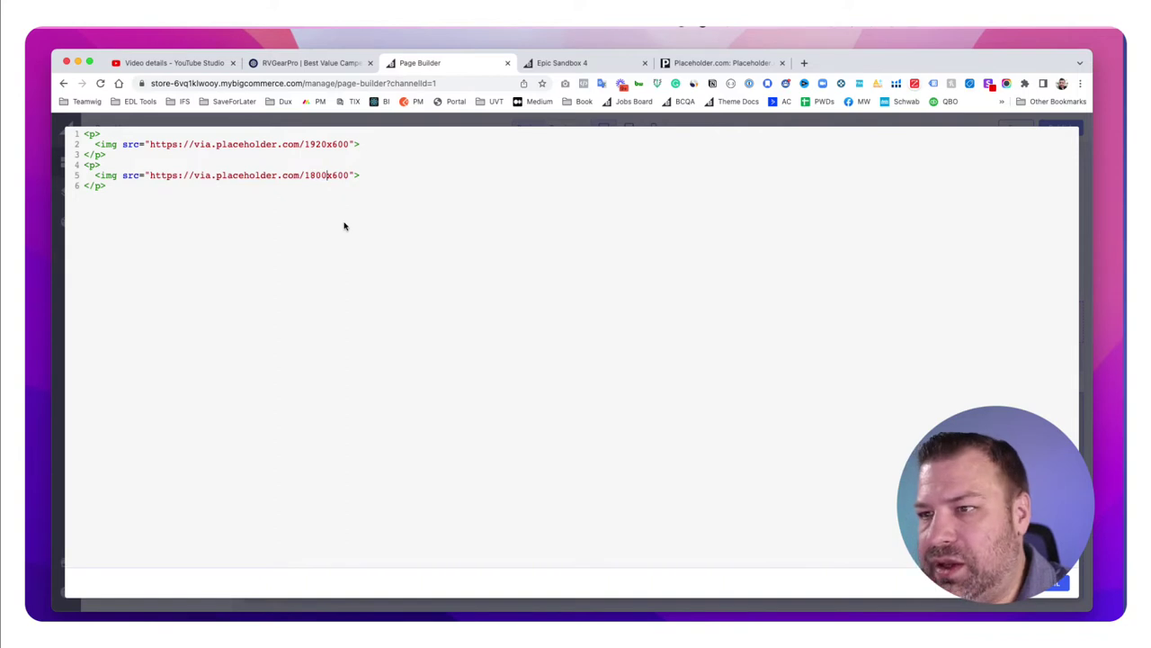
- Add three more copies of the 1800x600 image paragraph at the end of the HTML code
drag(106, 186, 77, 169)
key(ctrl+c)
key(Right)
key(ctrl+v)
key(ctrl+v)
key(ctrl+v)
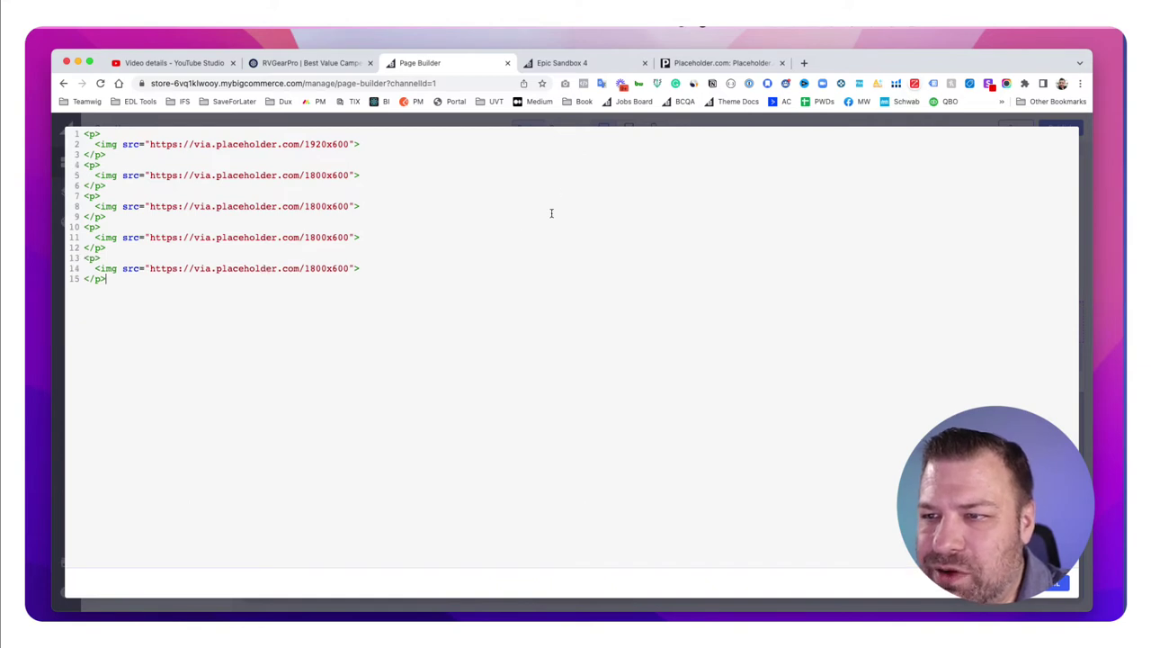
- Set the image sizes in the last three paragraphs to 1600x600, 1400x600 and 1200x600
click(314, 206)
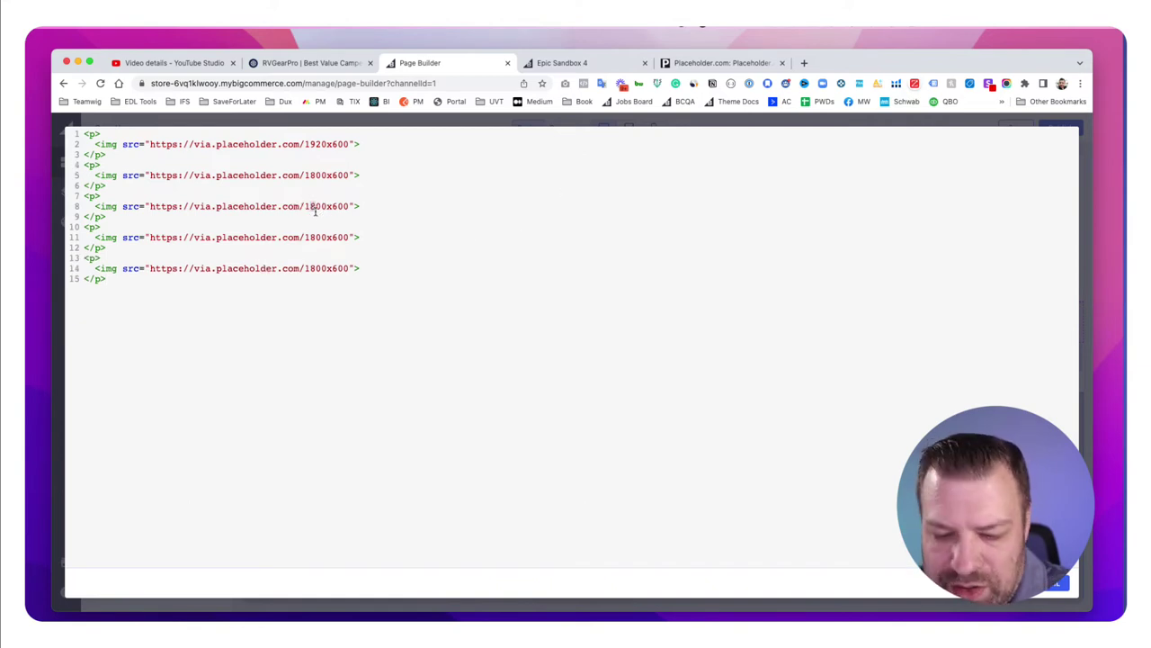
key(Delete)
text(6)
click(312, 236)
key(Delete)
text(4)
click(312, 268)
key(Delete)
text(2)
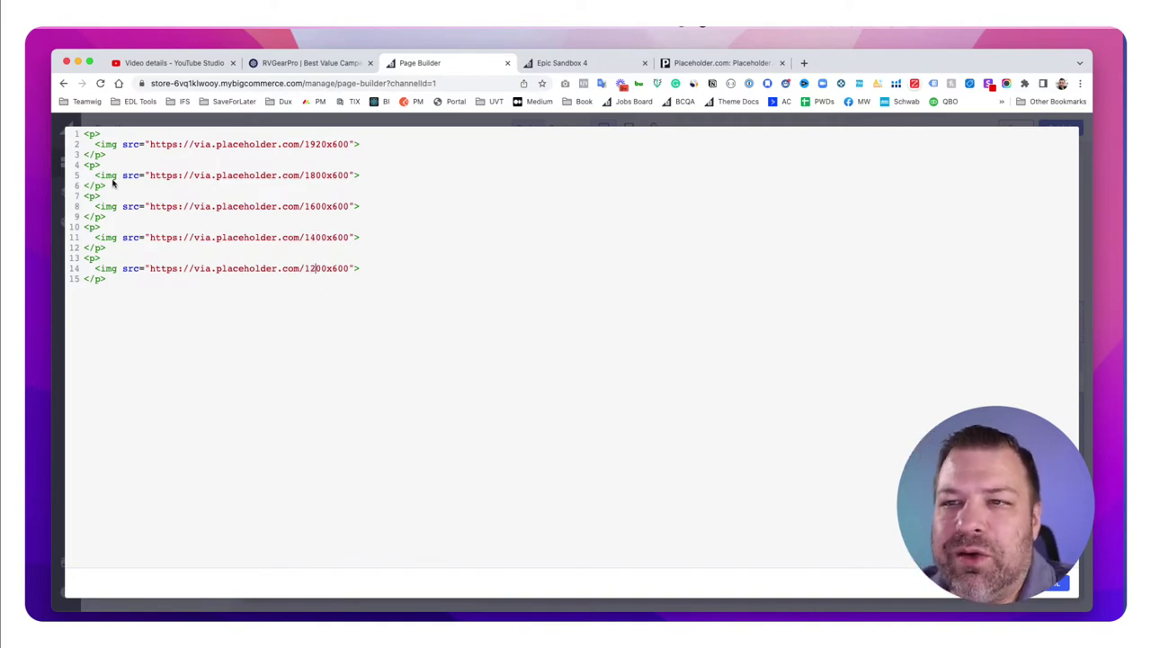
- Leave the expanded HTML editor, keeping the five image paragraphs, and publish the homepage
drag(110, 279, 72, 134)
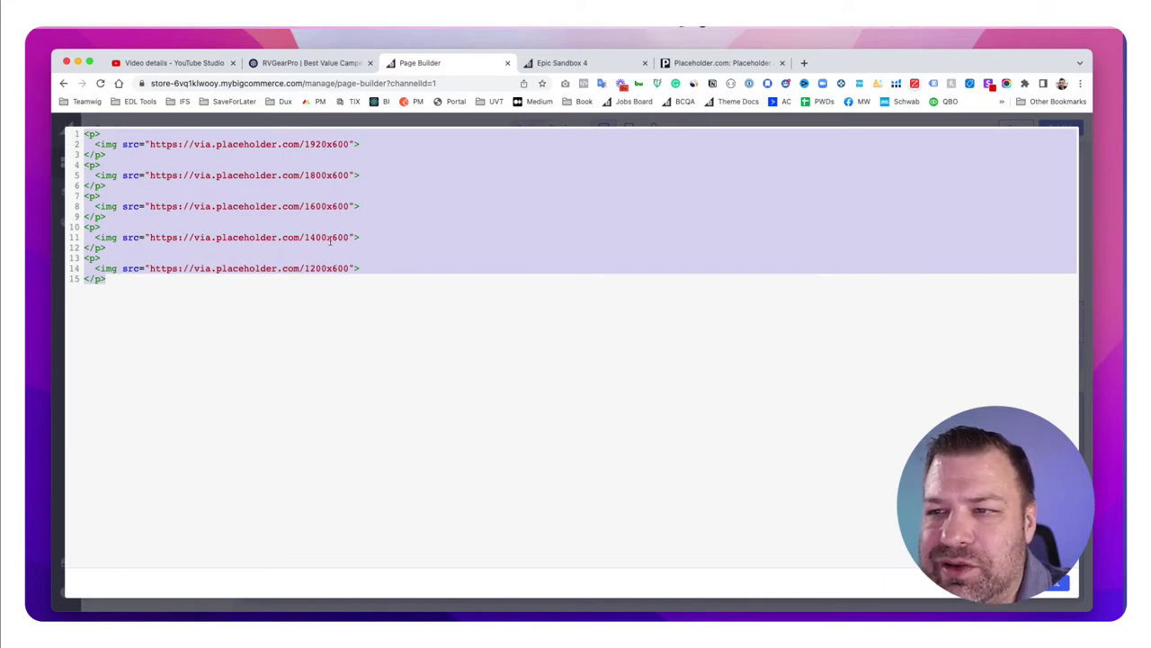
key(Escape)
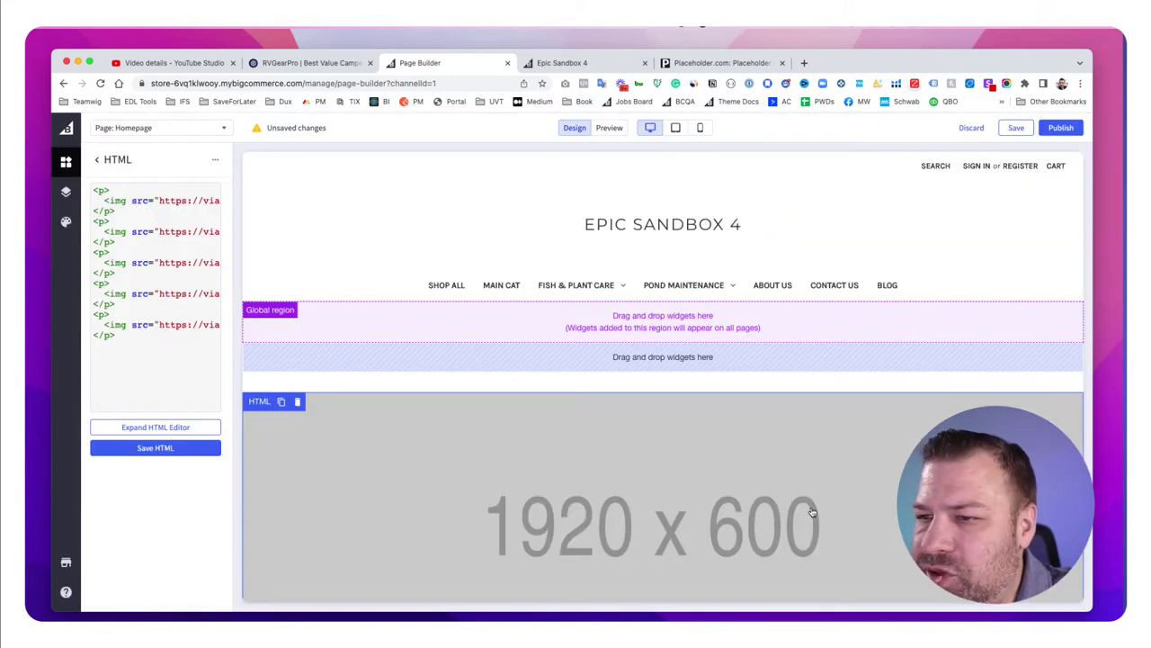
click(1065, 127)
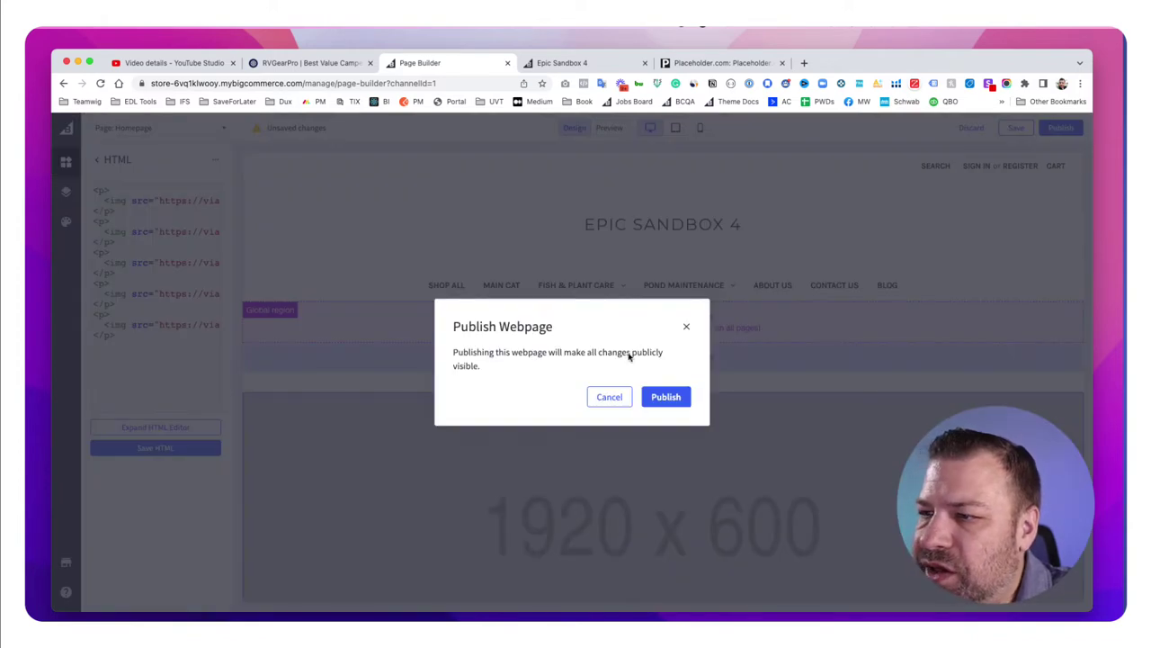
click(671, 400)
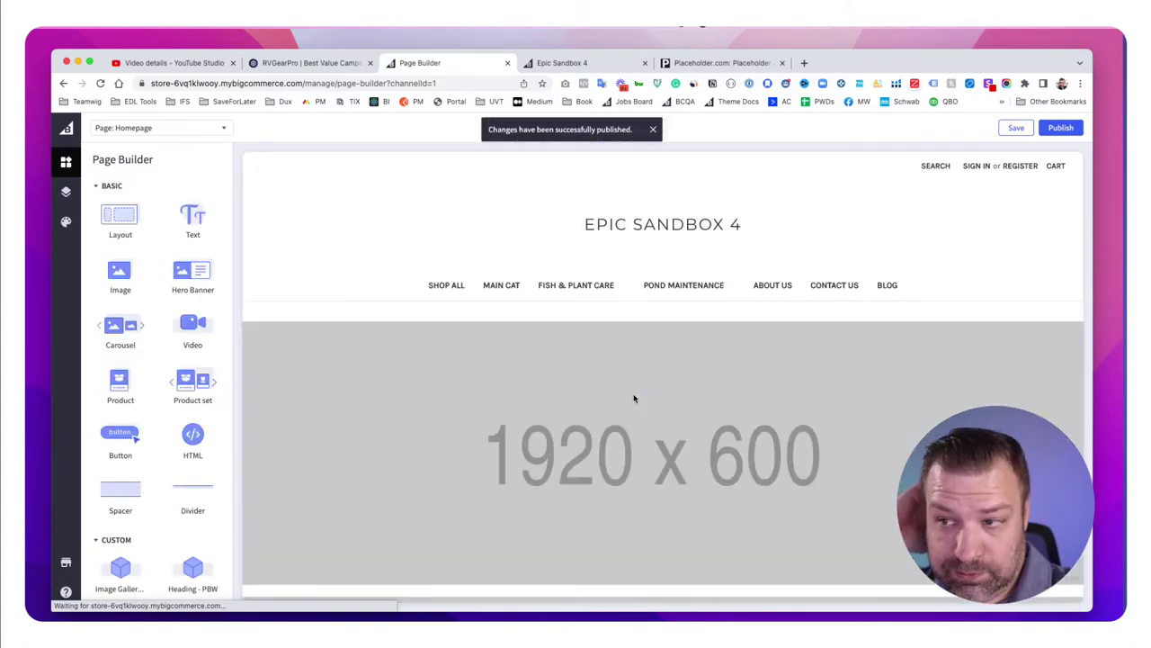
- Reload the storefront and enlarge the browser window to compare how the differently sized placeholder images fill the page width
click(567, 63)
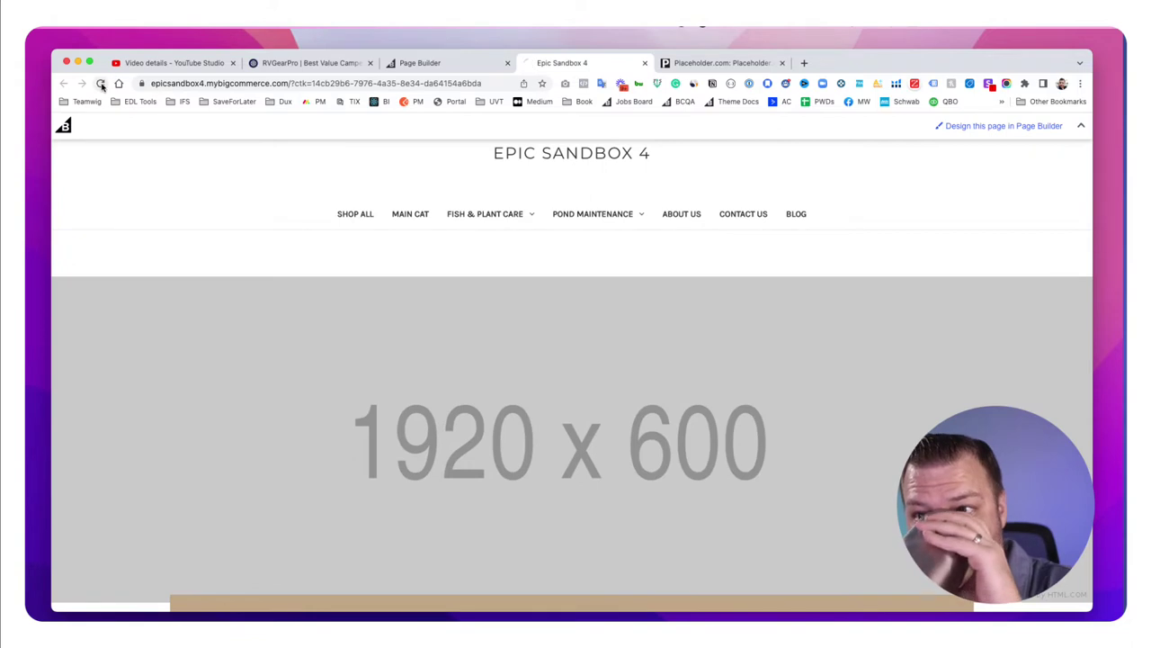
click(101, 84)
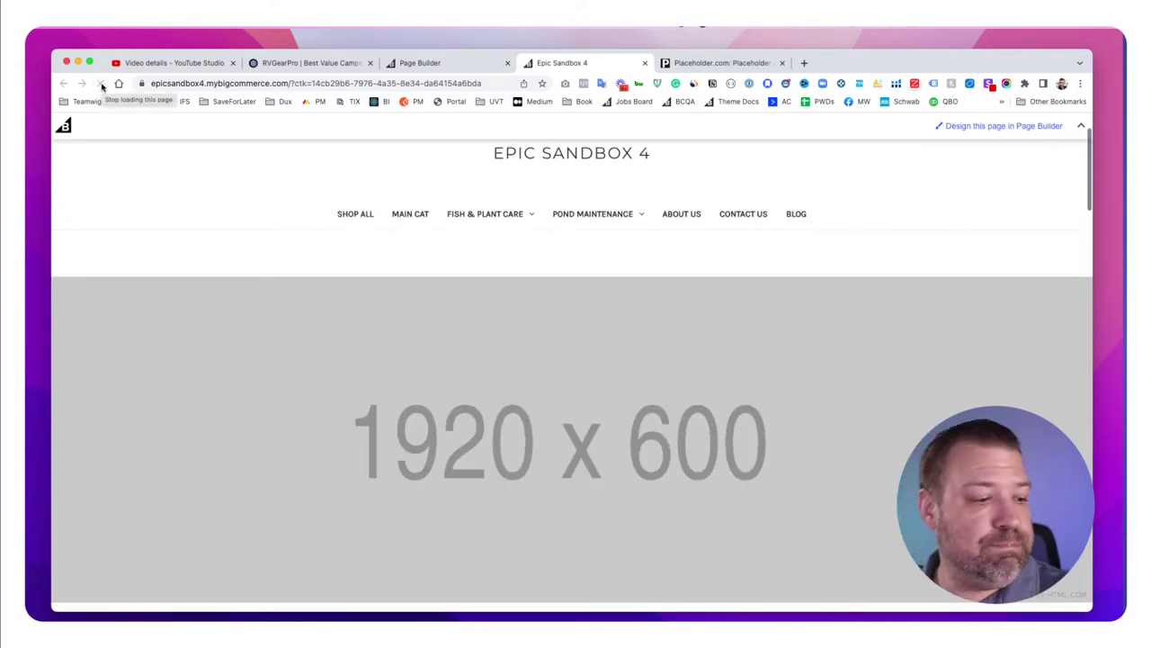
scroll(359, 322, down, 5)
scroll(364, 326, up, 3)
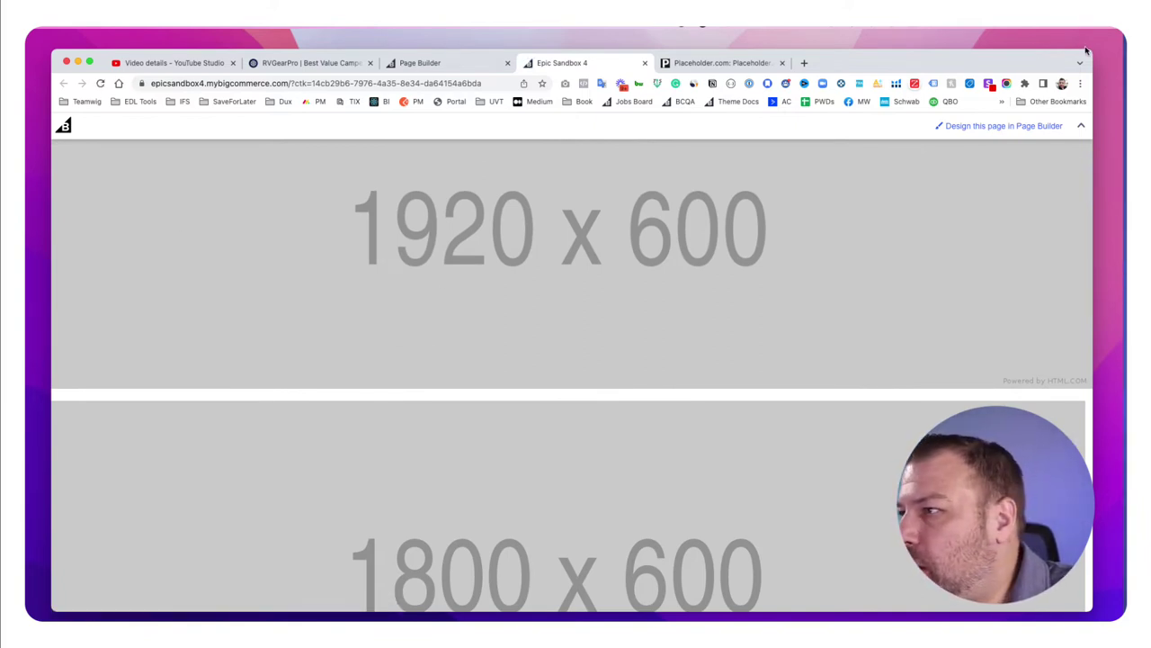
drag(1092, 50, 1121, 36)
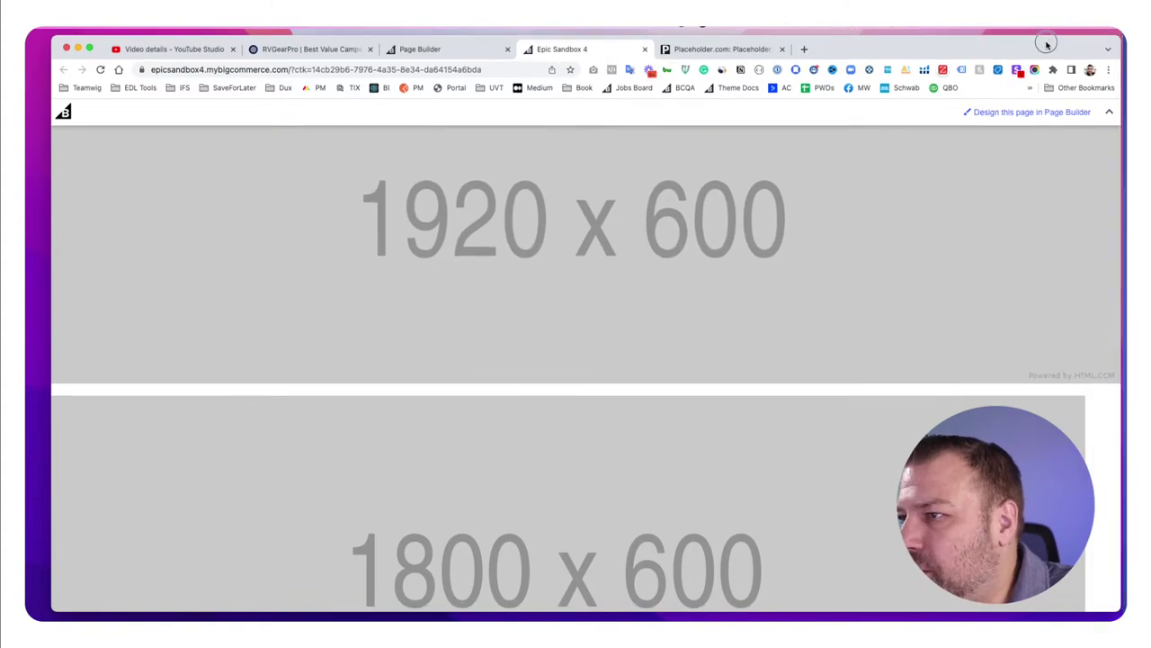
double_click(1046, 43)
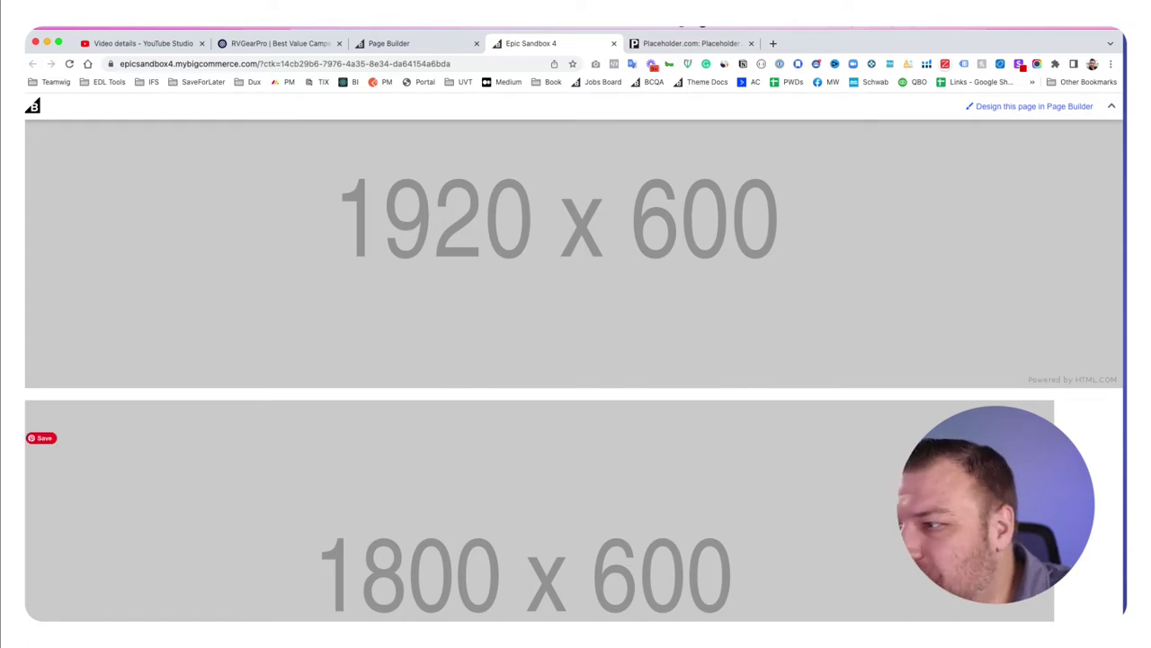
- Return to Page Builder and open the homepage HTML widget's code in the expanded editor
scroll(1051, 201, down, 5)
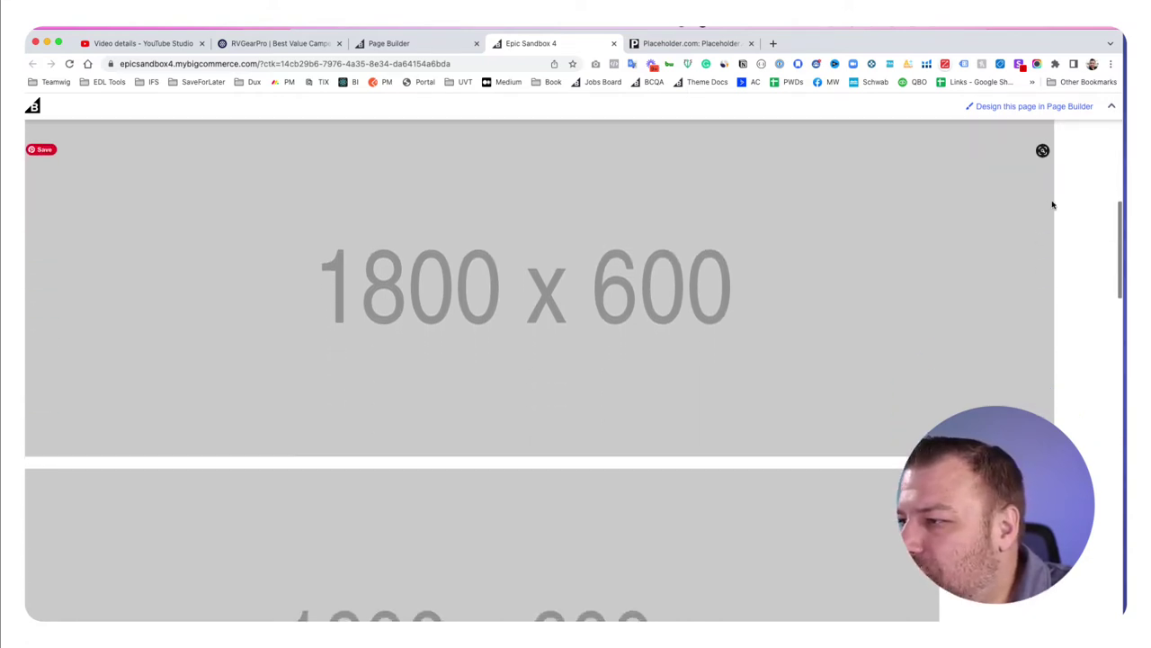
scroll(540, 350, down, 2)
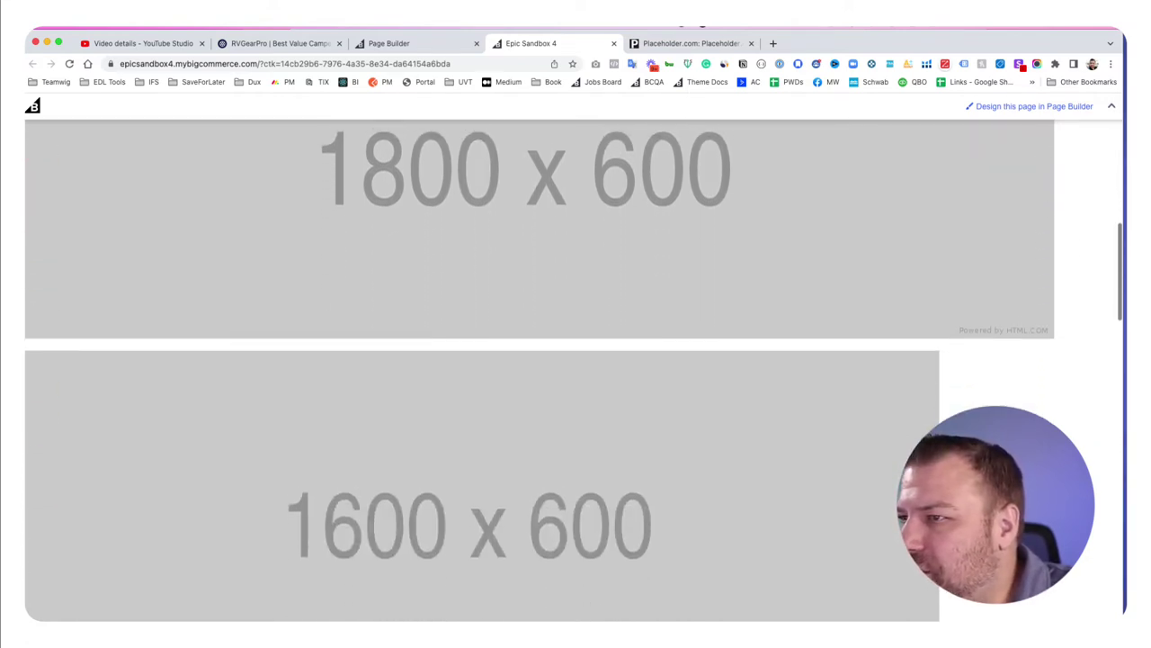
click(429, 37)
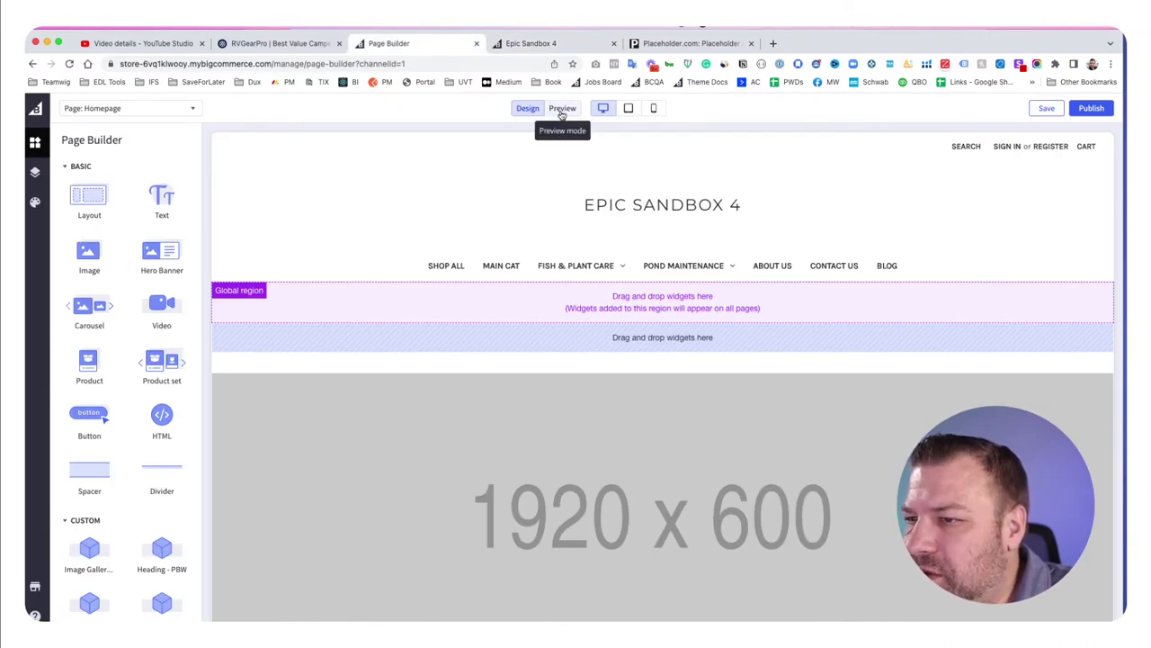
click(310, 436)
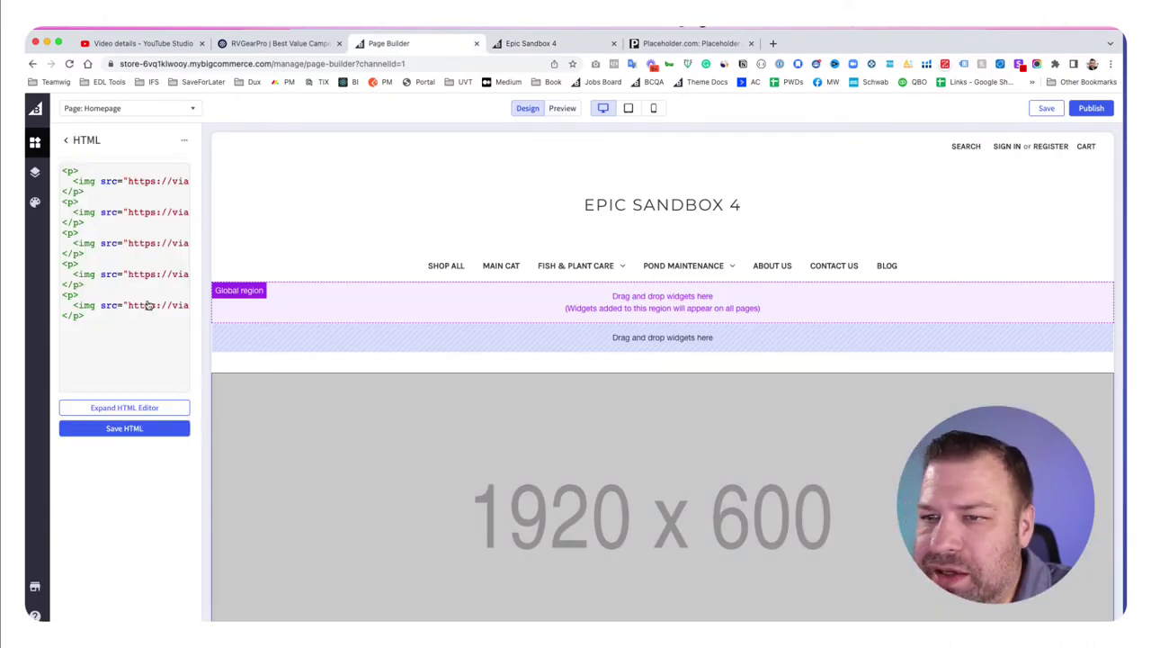
click(128, 410)
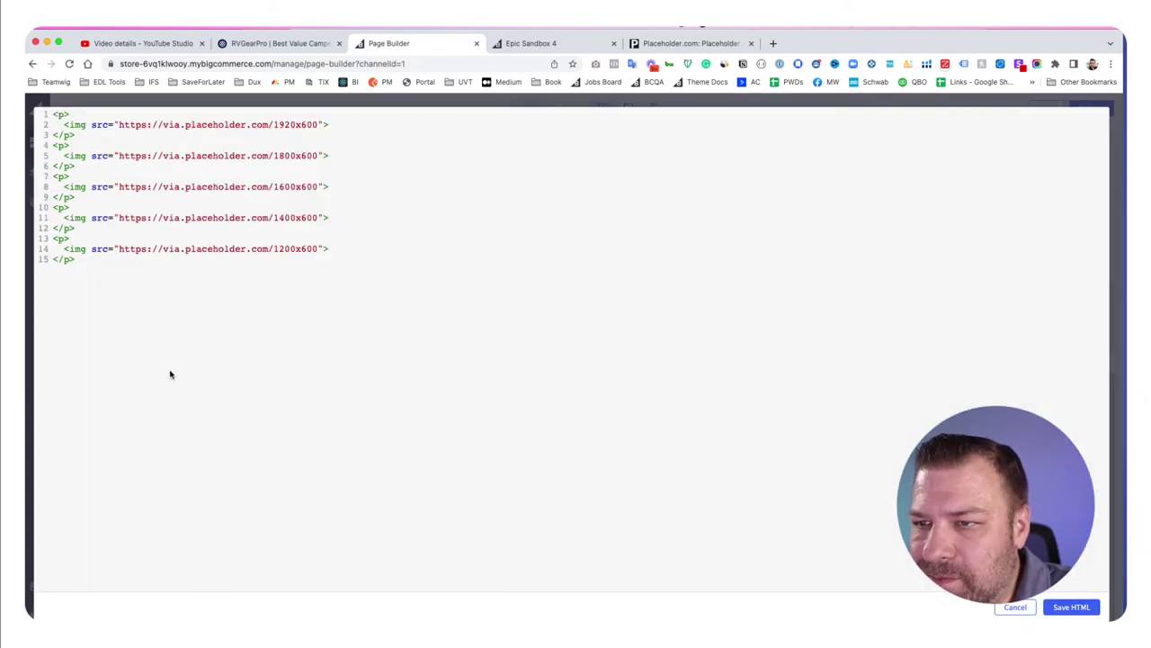
- Add style="text-align:center;" to the opening tag of the 1920x600 image paragraph
text(style)
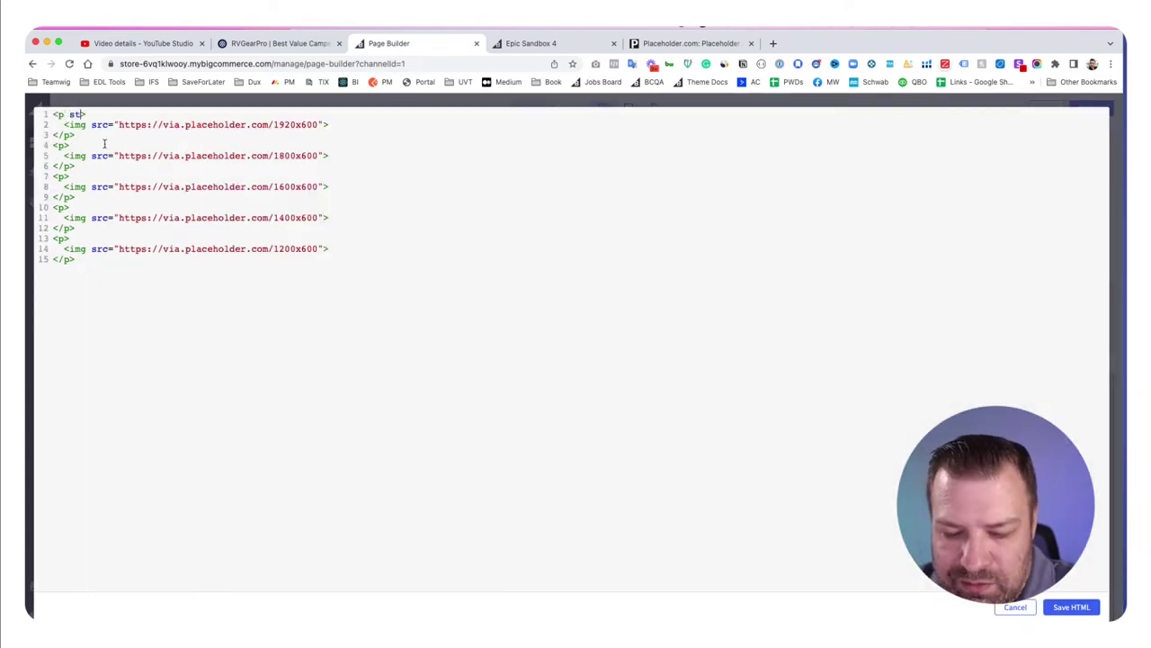
text(=")
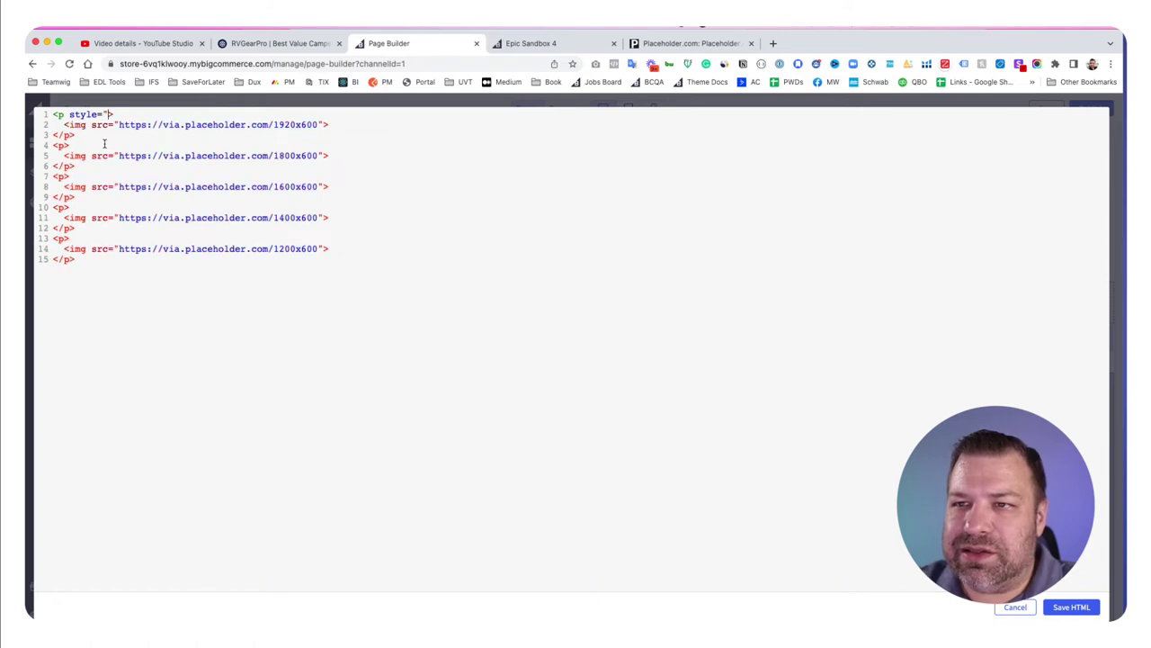
text(align:center)
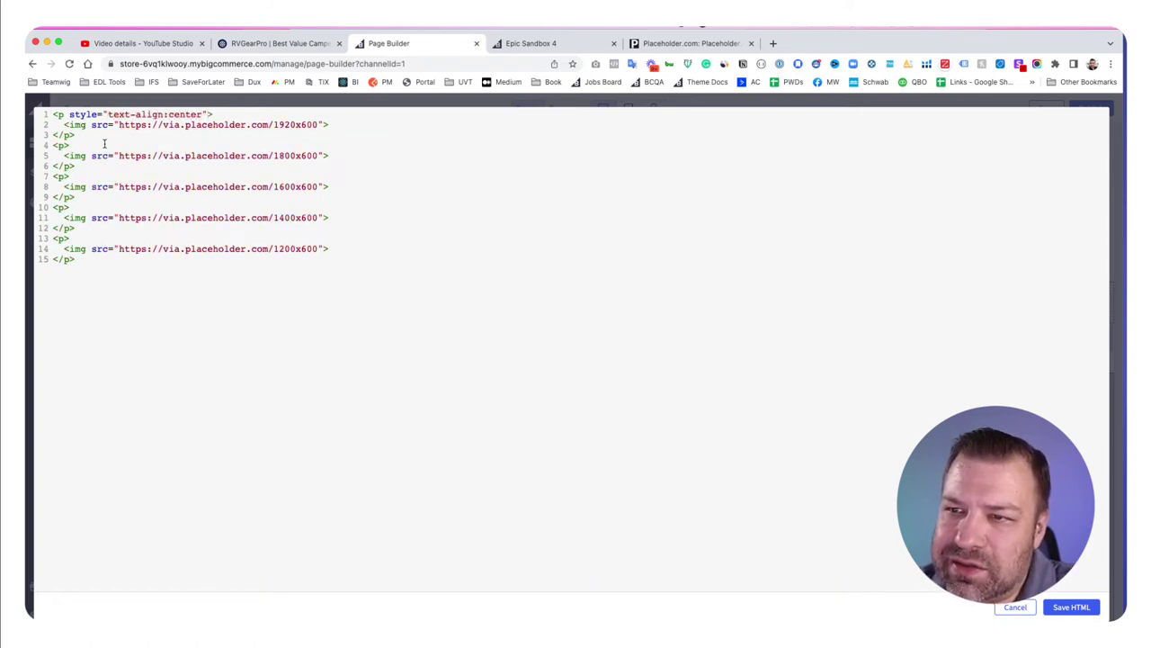
text(;)
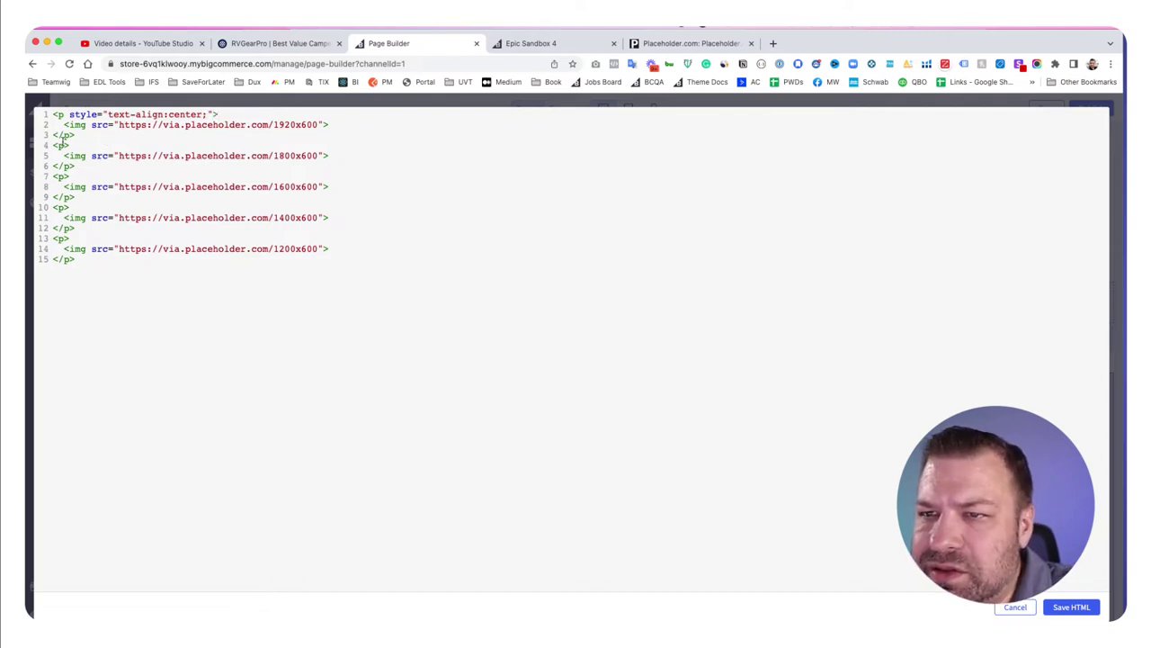
- Copy the text-align:center style attribute into the opening tags of the other four image paragraphs
drag(214, 114, 67, 115)
key(ctrl+c)
click(65, 145)
key(ctrl+v)
click(64, 176)
key(ctrl+v)
click(64, 207)
key(ctrl+v)
click(63, 239)
key(ctrl+v)
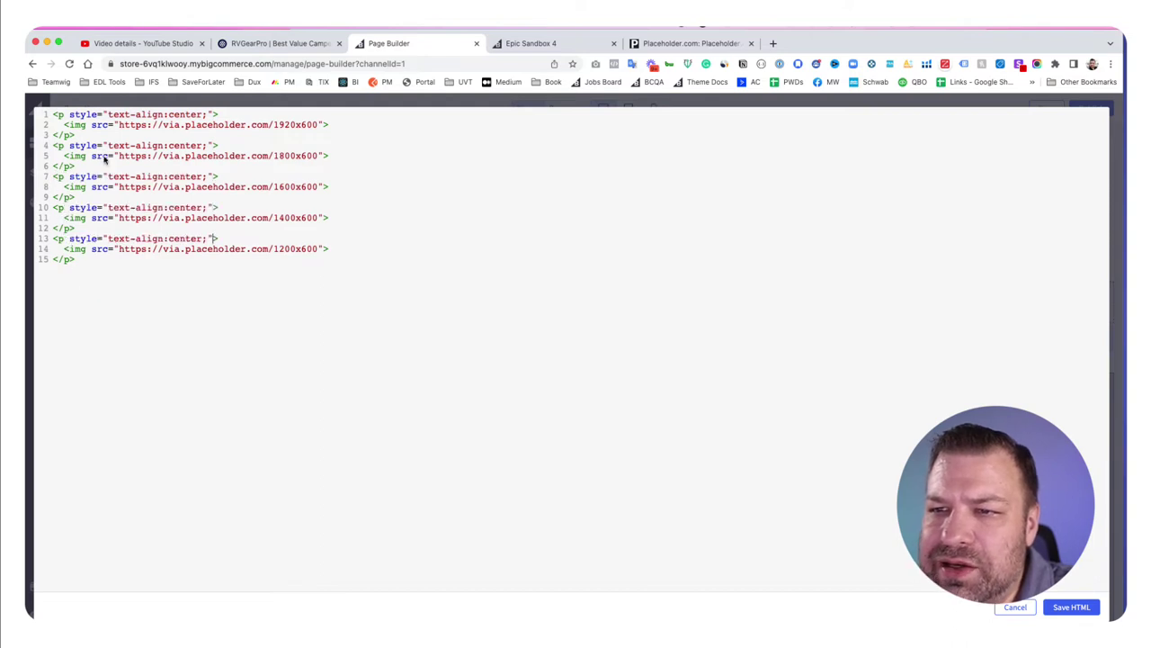
- Save the centered HTML code and publish the homepage
click(1071, 607)
scroll(1062, 604, down, 5)
scroll(1061, 604, down, 8)
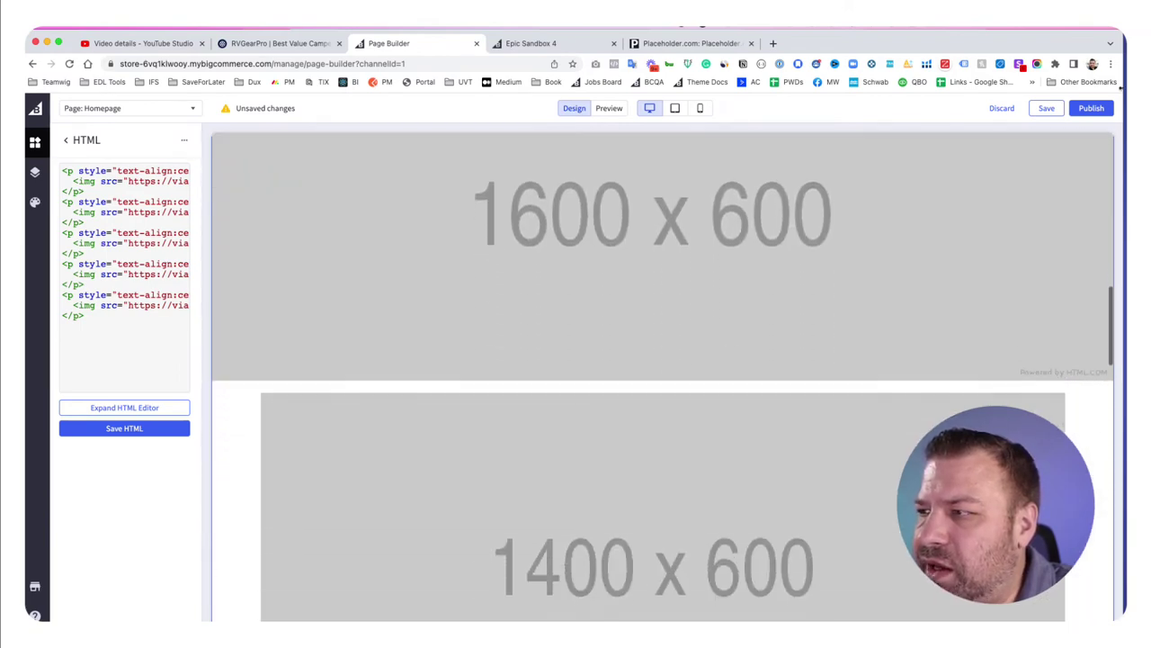
click(1091, 108)
click(662, 399)
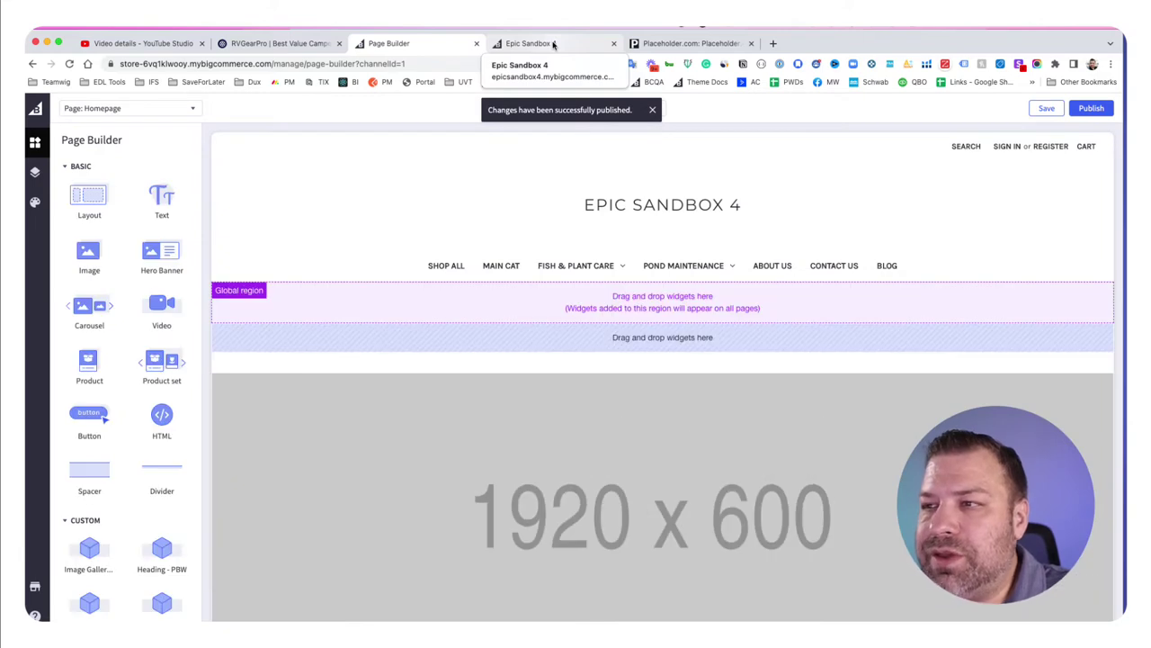
- Reload the Epic Sandbox 4 storefront and hide the Page Builder admin bar above it
click(554, 44)
key(super+r)
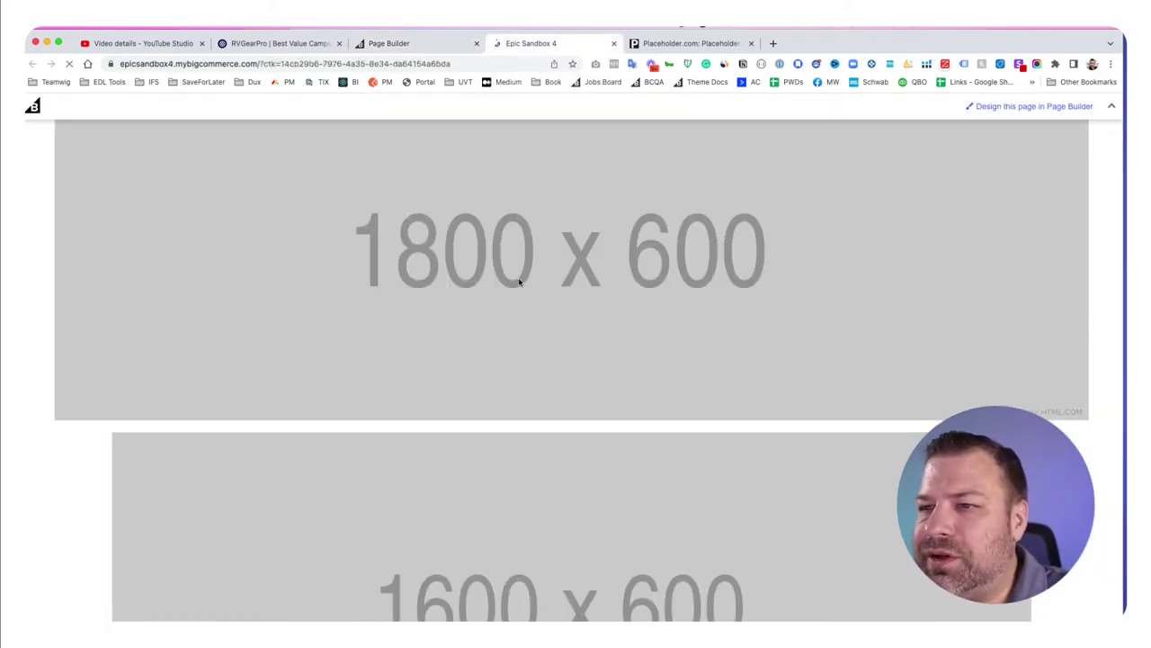
scroll(522, 288, down, 2)
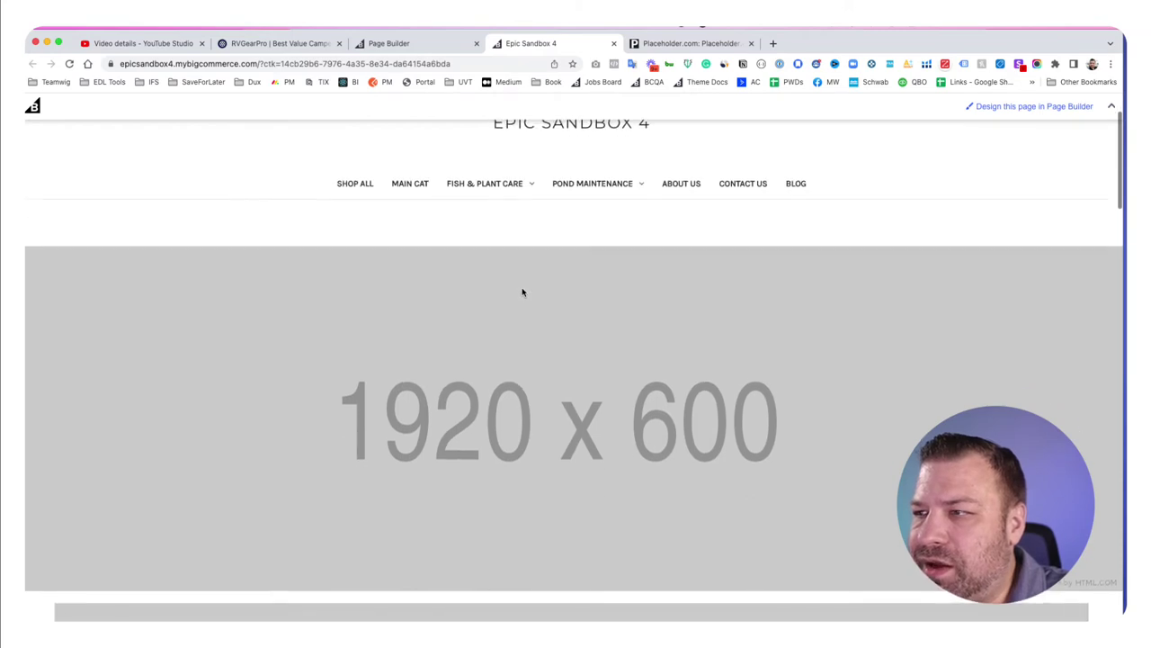
scroll(521, 291, up, 2)
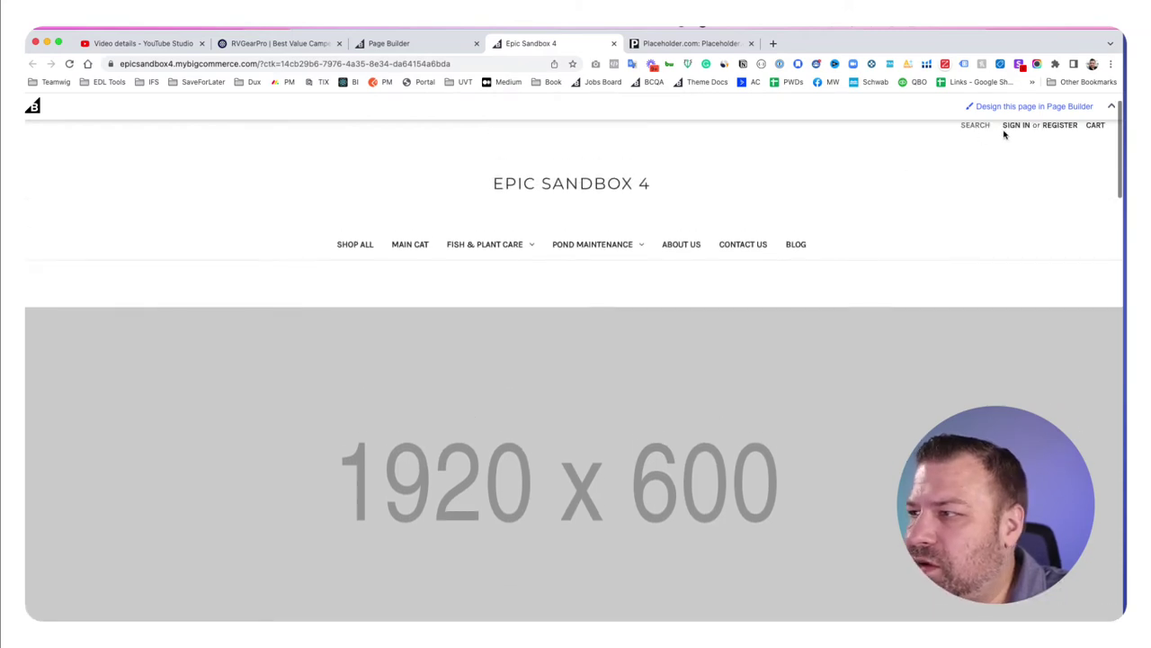
click(1110, 109)
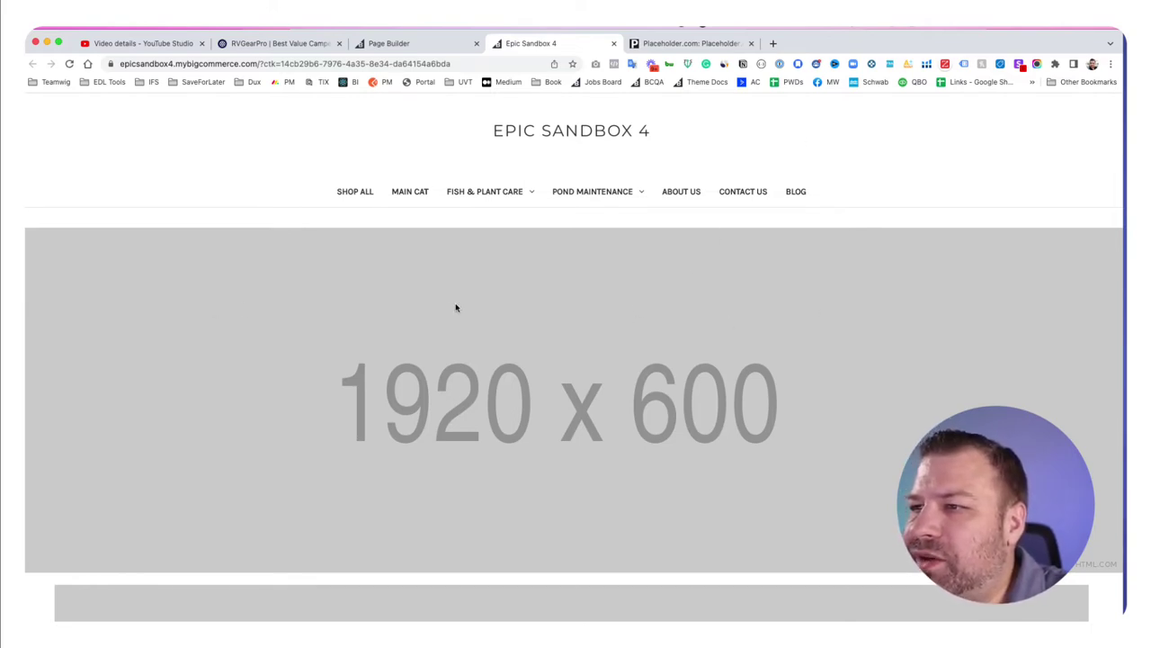
- Examine how the five centered placeholder images, from 1920x600 to 1200x600, fit the storefront's page width
scroll(584, 314, down, 1)
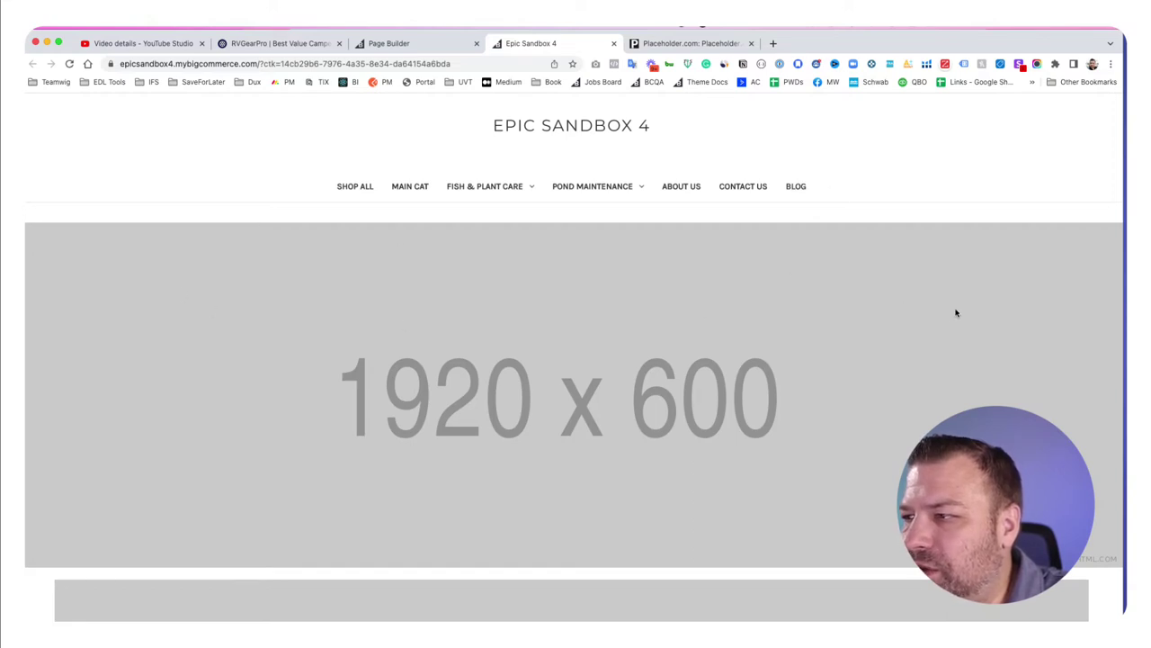
scroll(945, 314, down, 3)
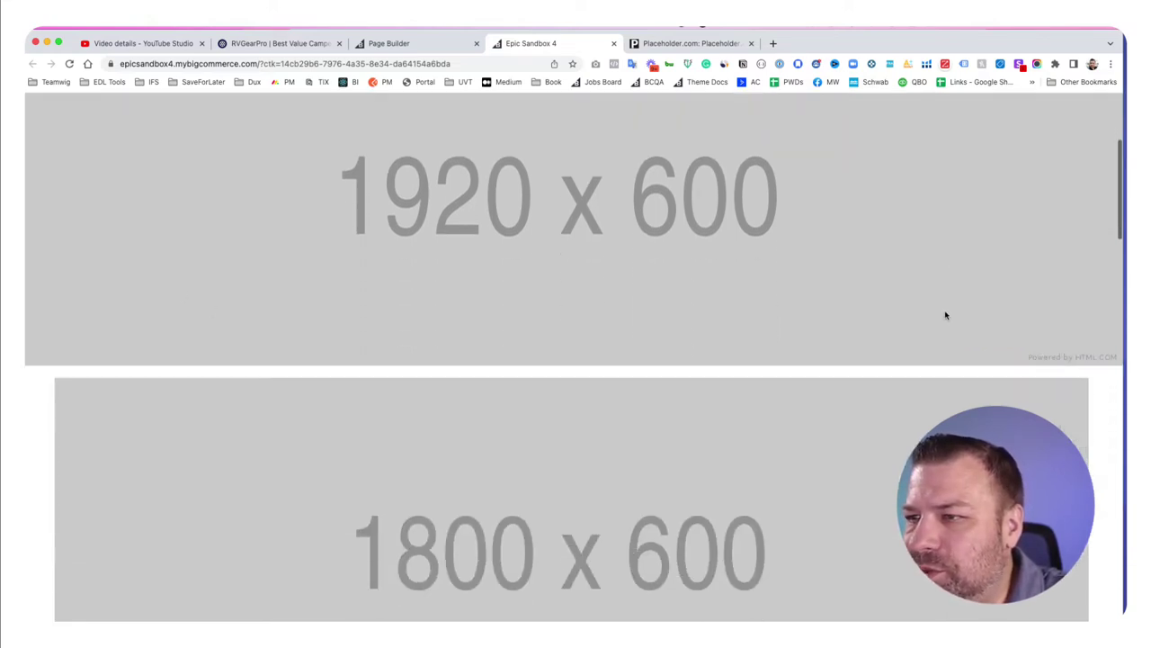
scroll(946, 314, down, 1)
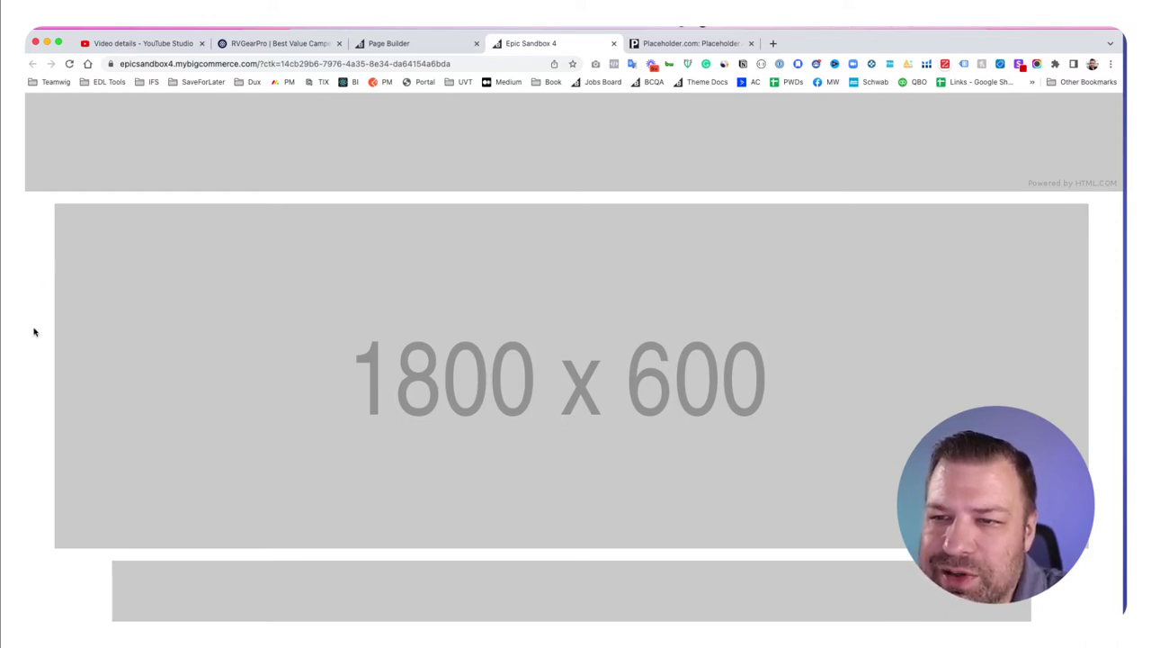
scroll(483, 414, down, 5)
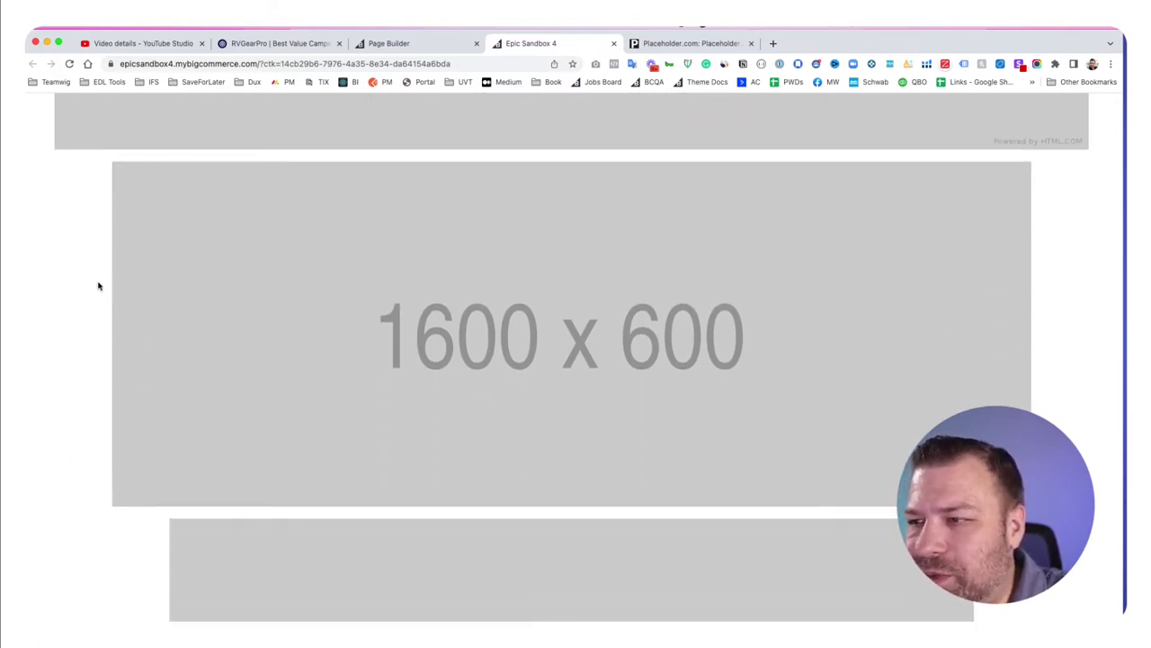
scroll(99, 286, up, 1)
scroll(98, 286, down, 4)
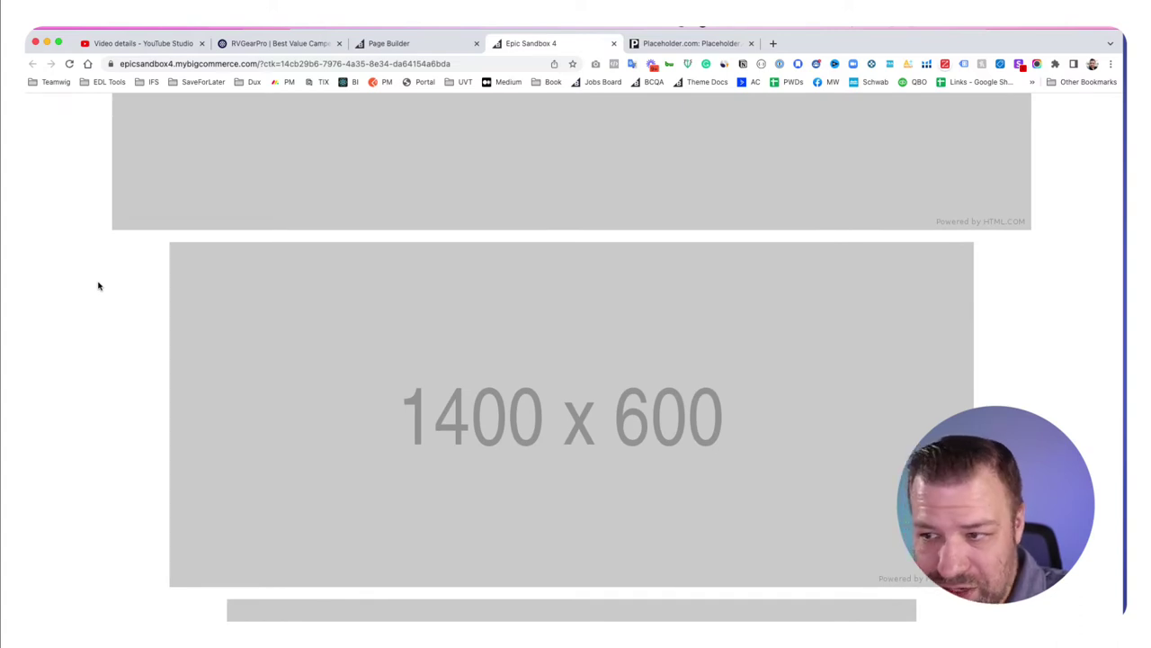
scroll(99, 286, down, 1)
scroll(99, 286, down, 3)
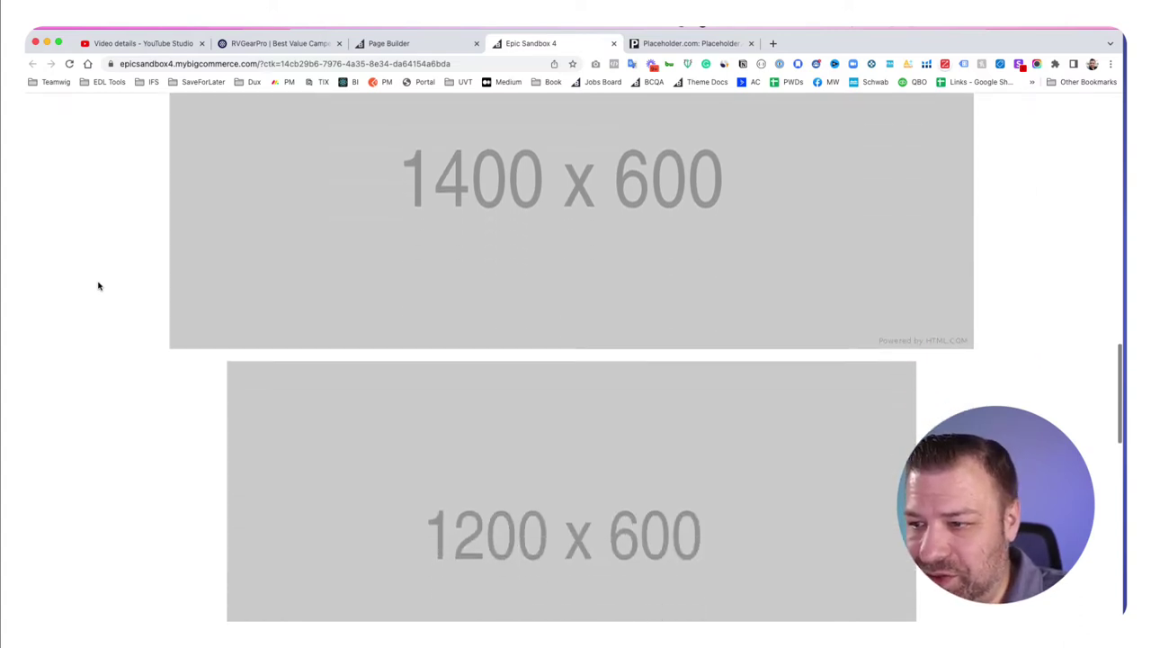
scroll(99, 286, down, 2)
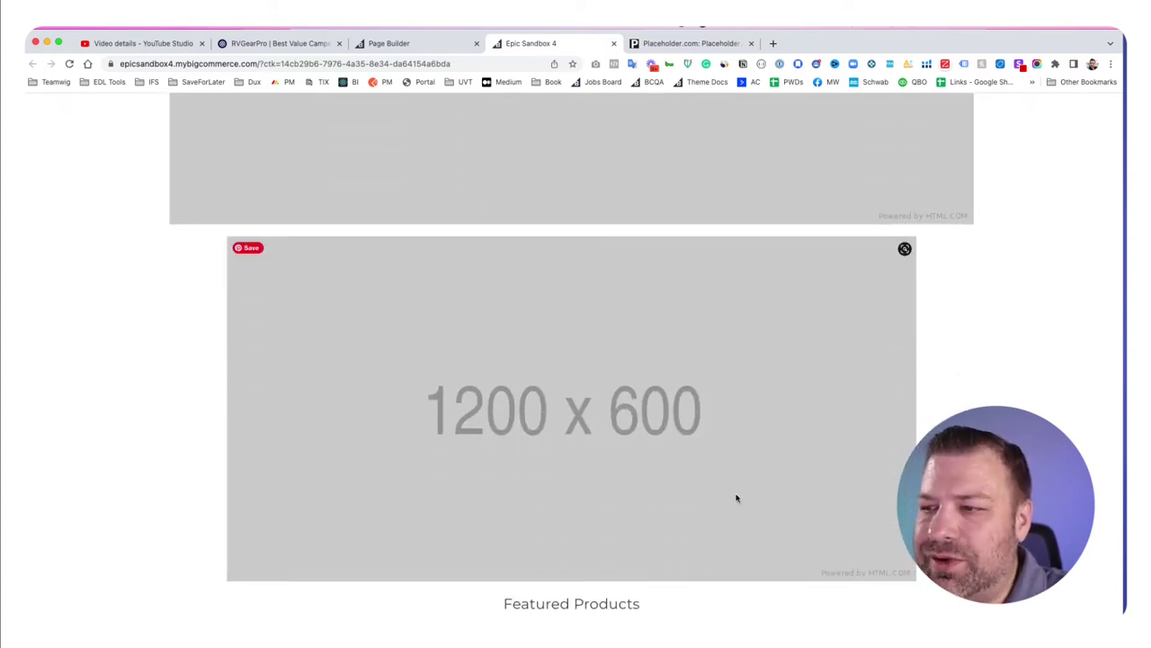
scroll(736, 497, down, 3)
scroll(738, 501, up, 2)
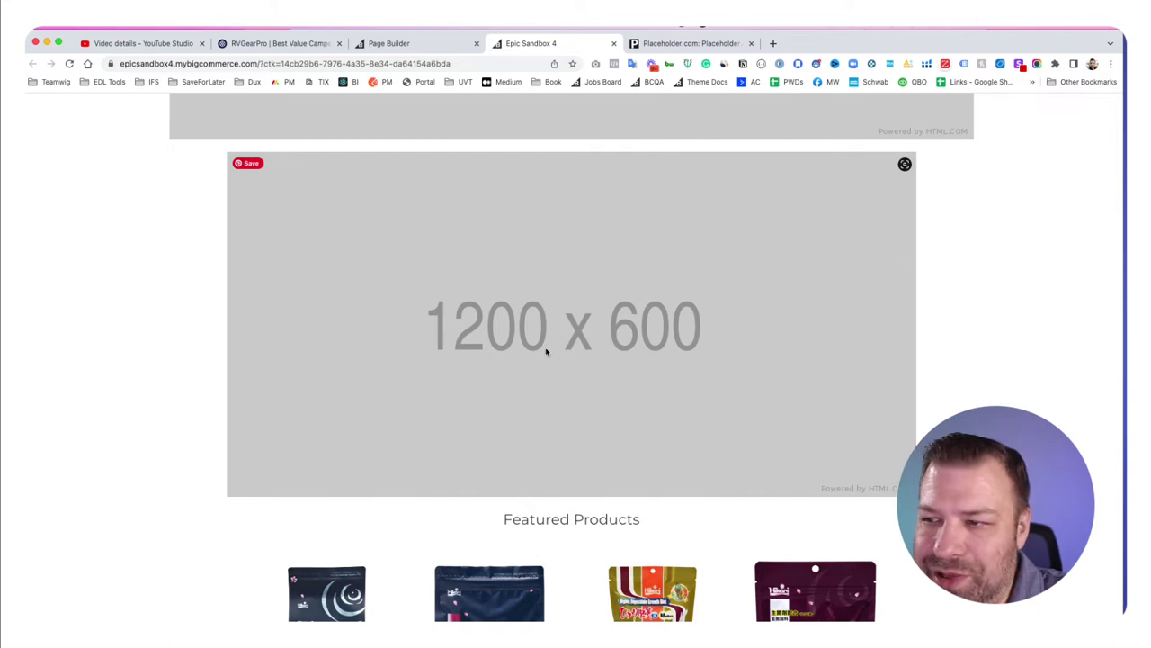
- Inspect the storefront's header element in the developer tools and start a new declaration in its media-query .header style rule
scroll(546, 355, up, 15)
drag(485, 160, 654, 169)
right_click(514, 160)
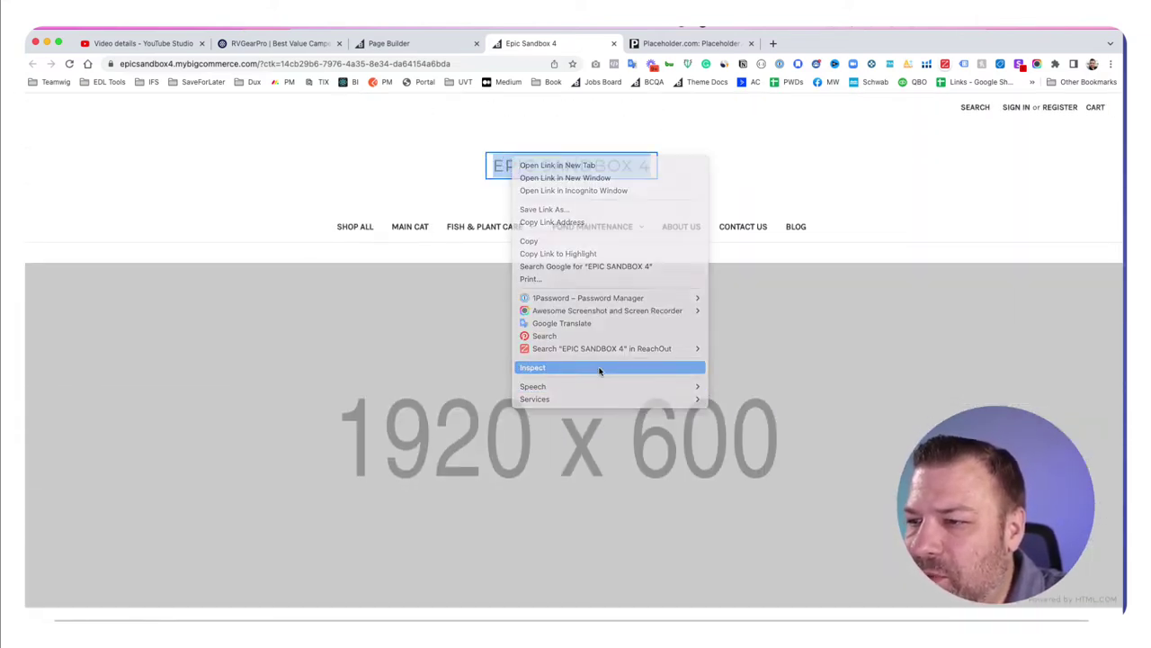
click(600, 368)
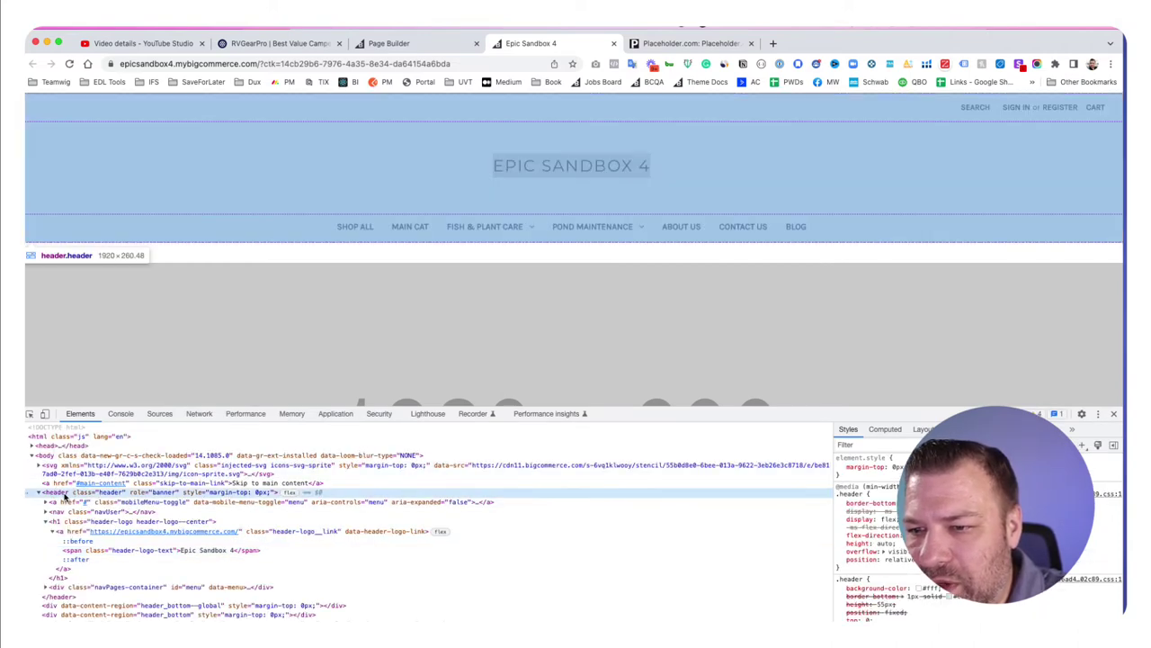
click(850, 466)
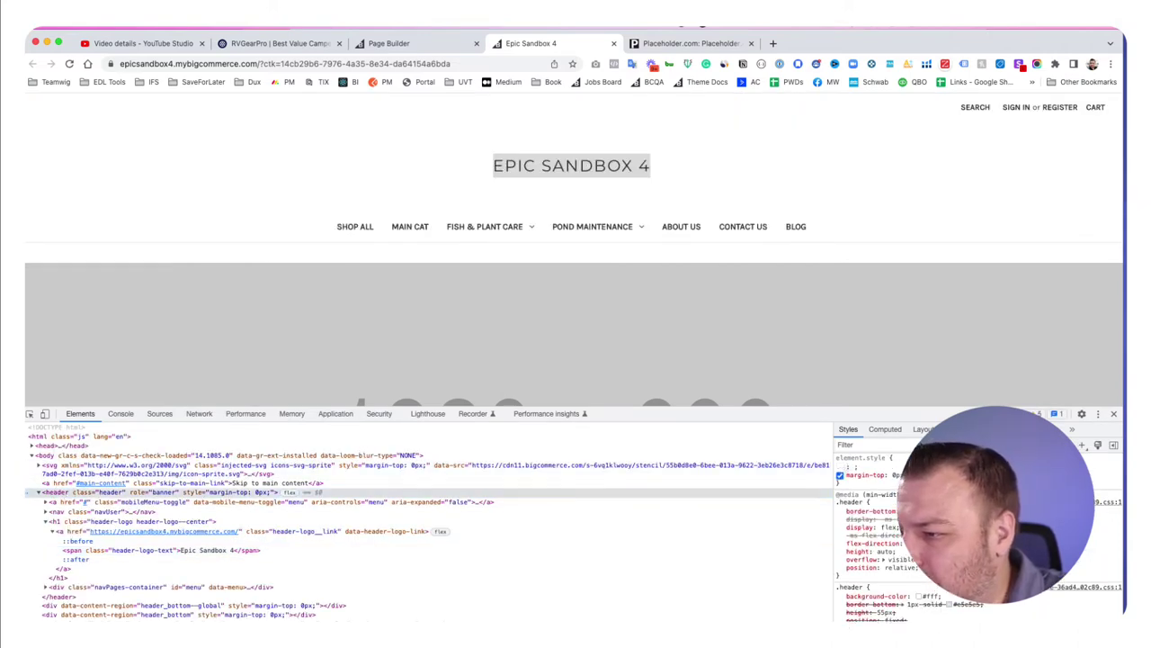
key(Escape)
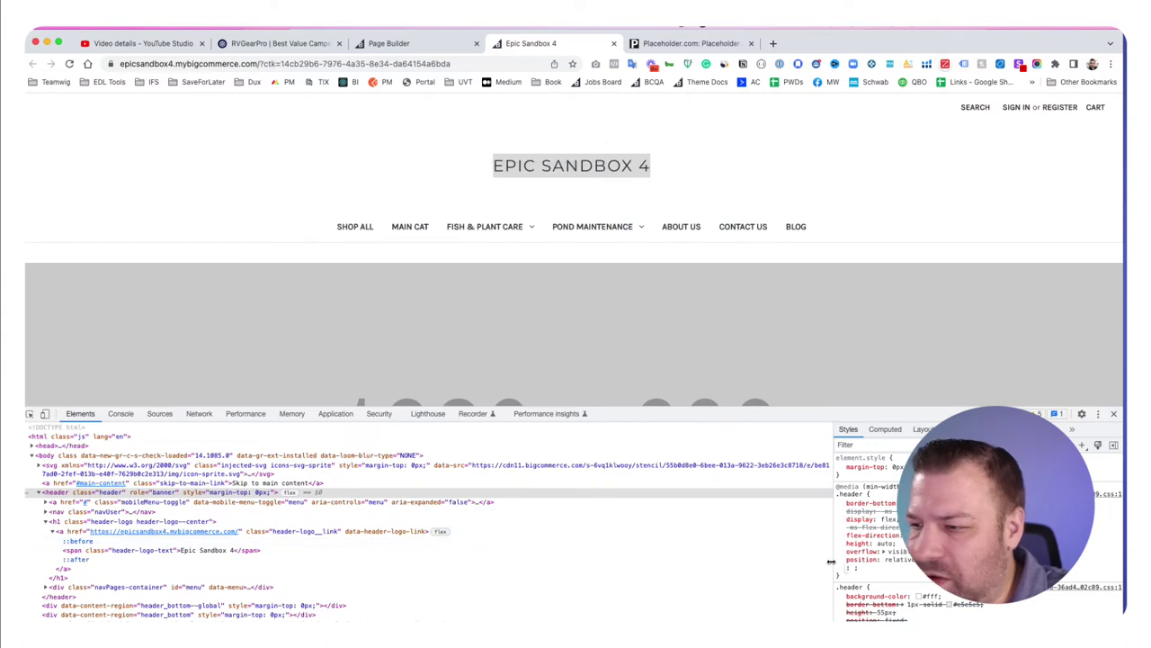
- Try adding display: fixed !important to the header element's media-query .header rule
text(display: )
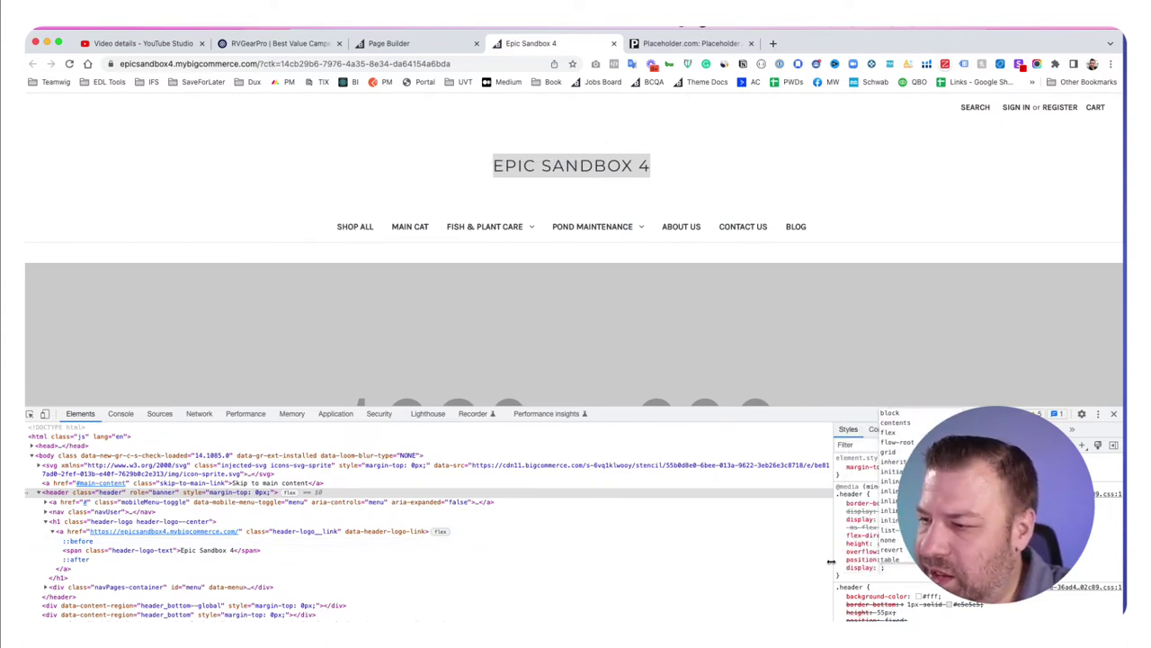
text(fixe)
key(Return)
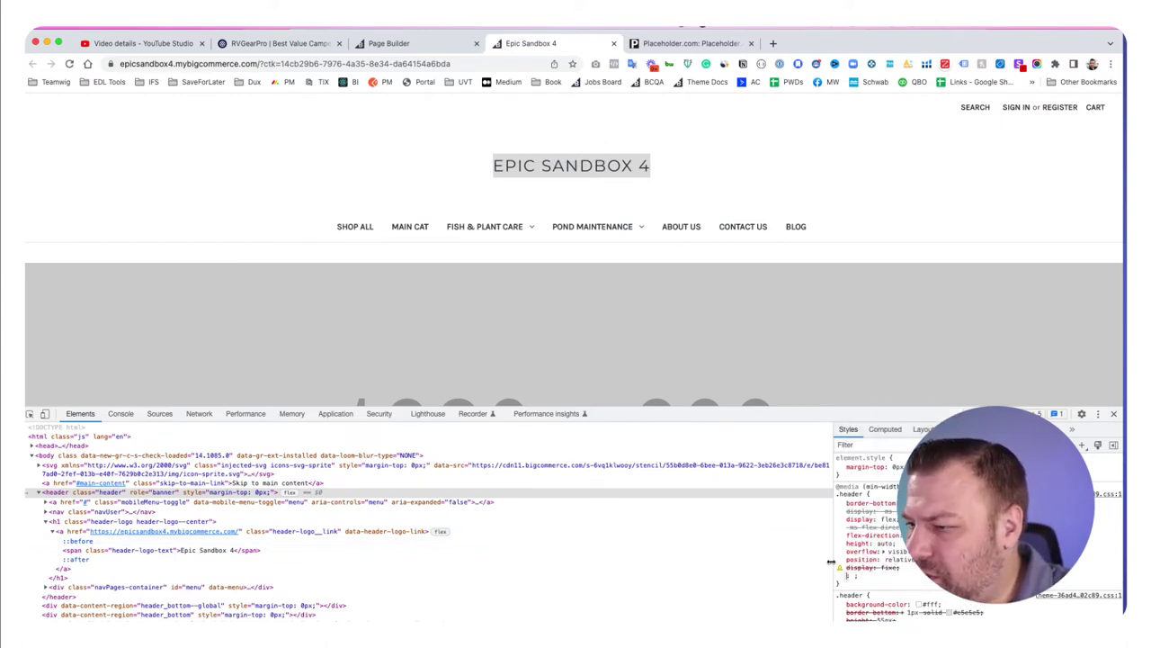
key(shift+Tab)
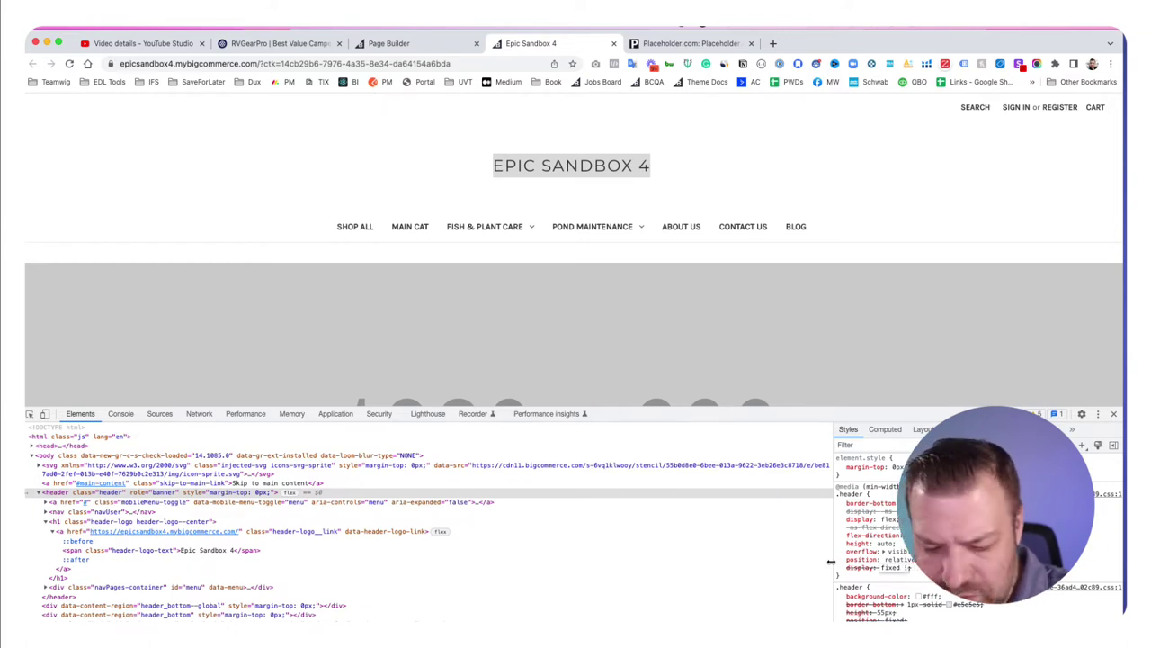
key(Return)
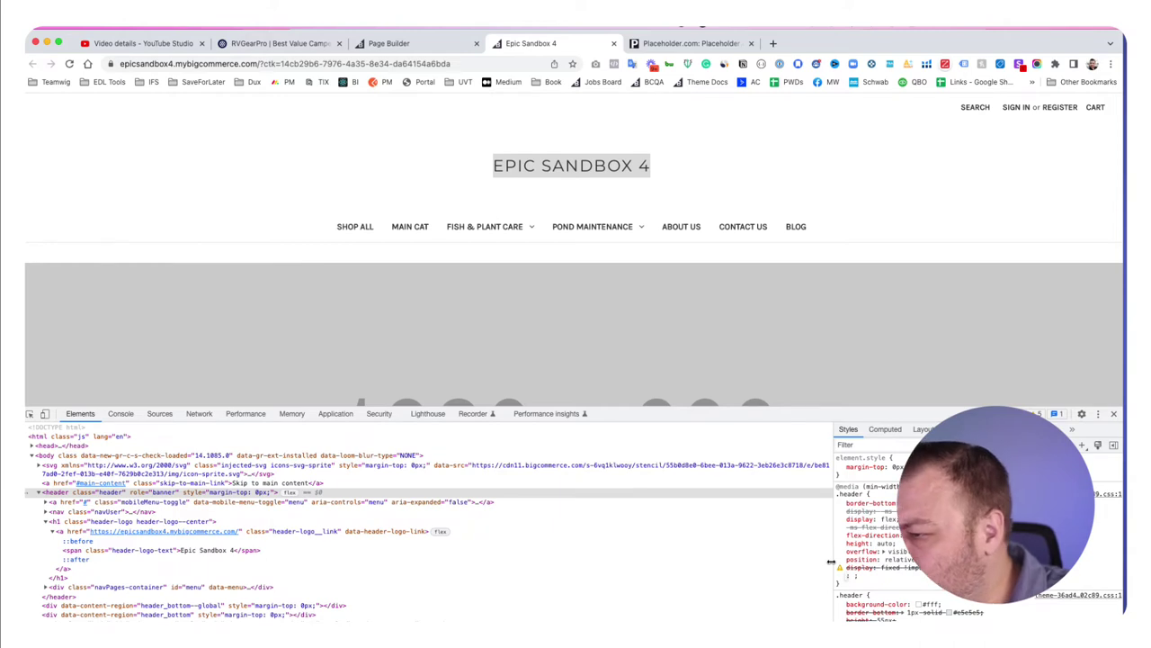
- Go through the alternative display values for the header's media-query .header rule and set display to block
key(shift+Tab)
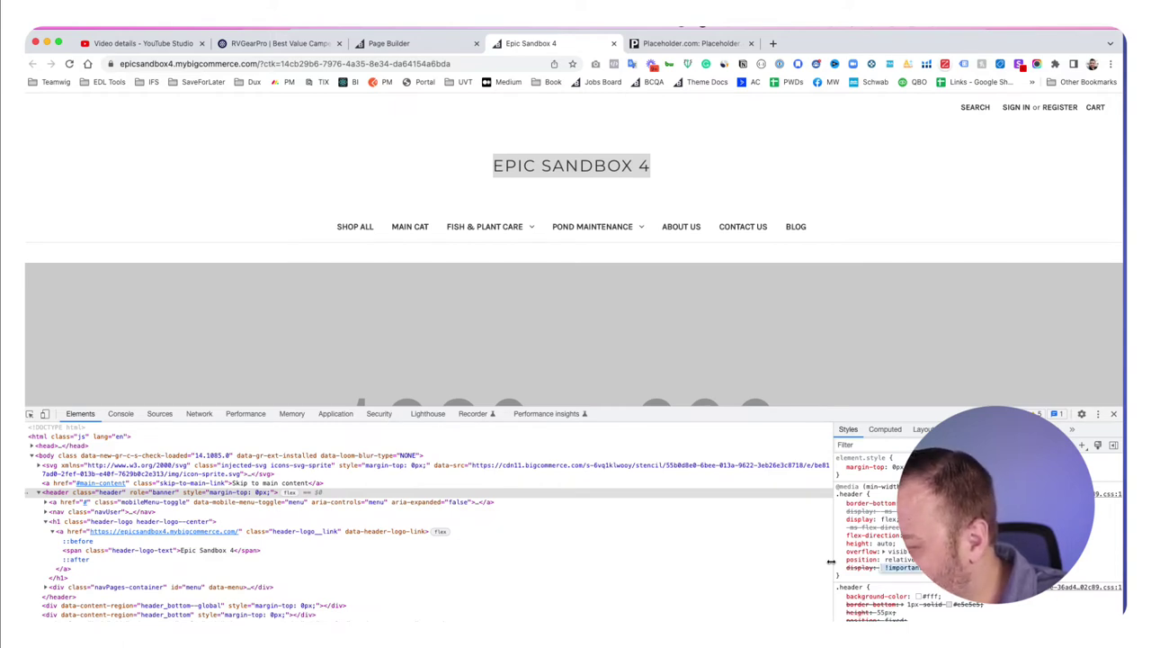
key(Down)
key(Down)
key(Down)
key(Down)
key(Down)
key(Down)
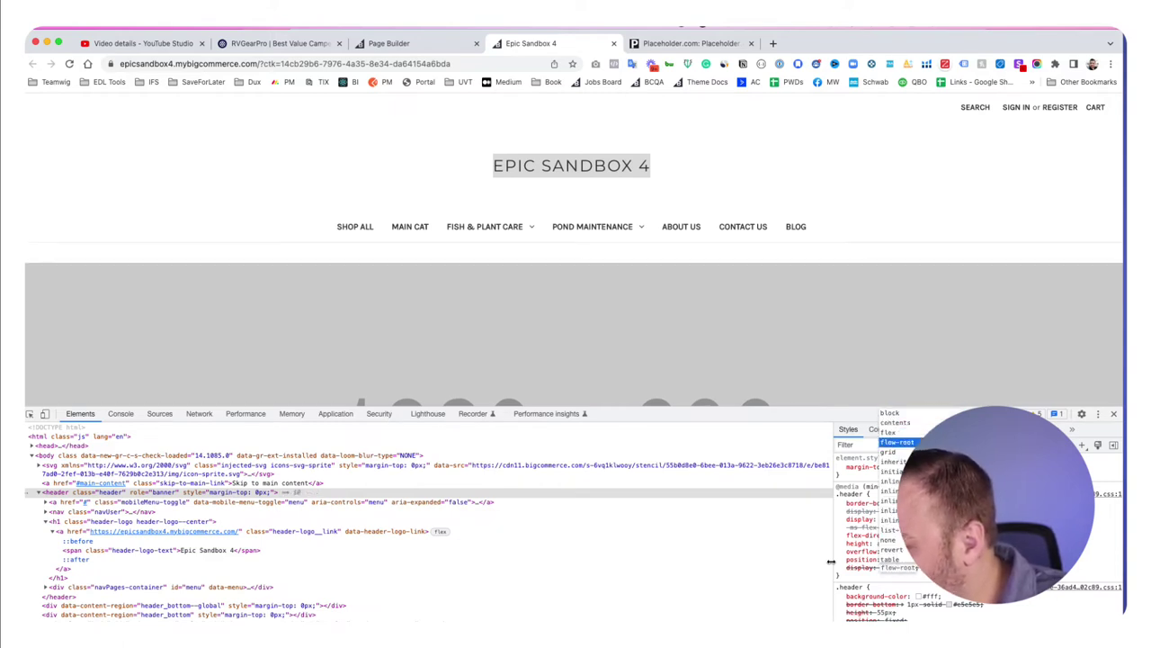
key(Up)
key(Up)
key(Up)
key(Up)
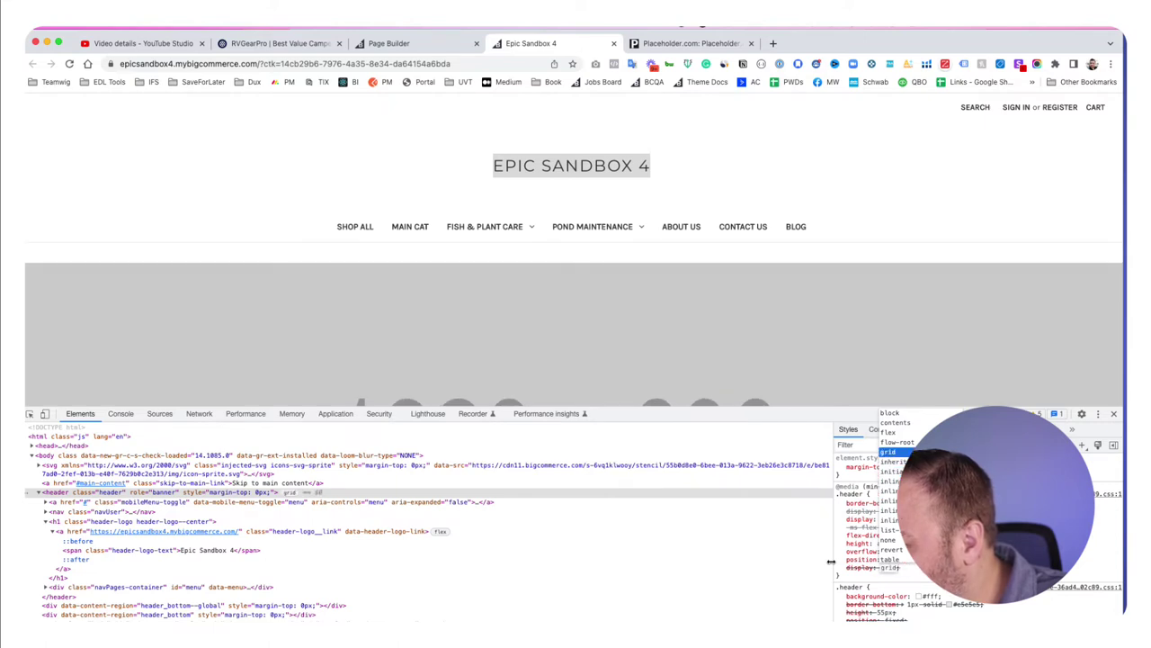
key(Down)
key(Down)
key(Down)
key(Down)
key(Down)
key(Down)
key(Down)
key(Down)
key(Down)
key(Down)
key(Down)
key(Down)
key(Down)
key(Down)
key(Down)
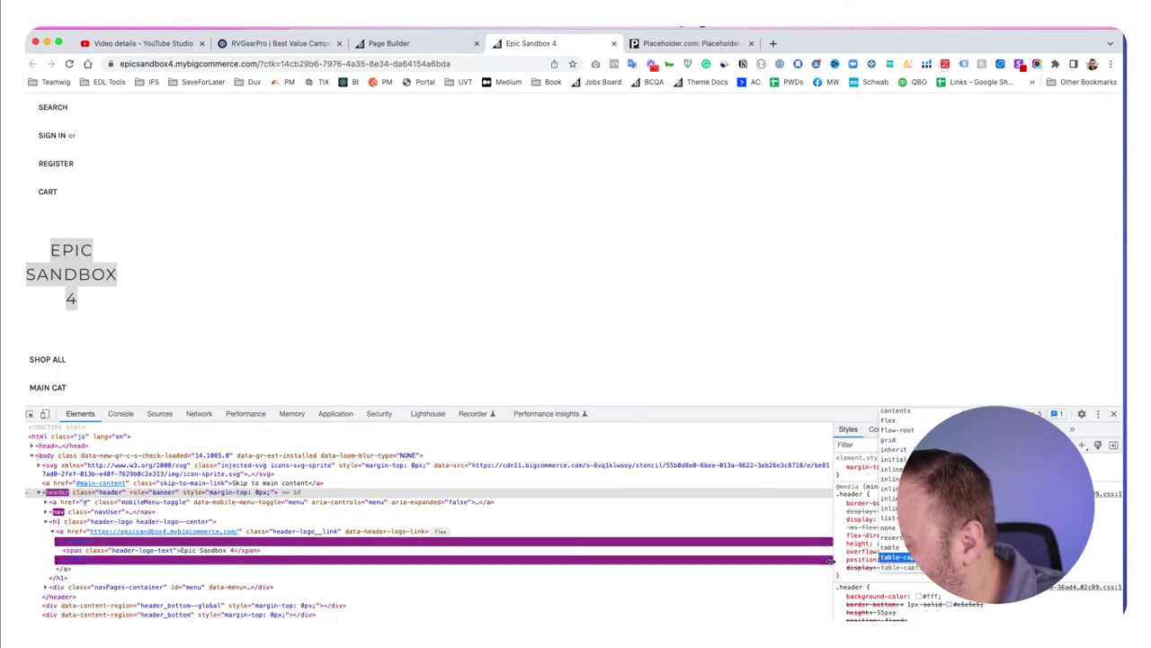
key(Up)
key(Up)
key(Up)
key(Up)
key(Up)
key(Up)
key(Up)
key(Up)
key(Up)
key(Up)
key(Up)
key(Up)
key(Up)
key(Up)
key(Up)
key(Up)
key(Up)
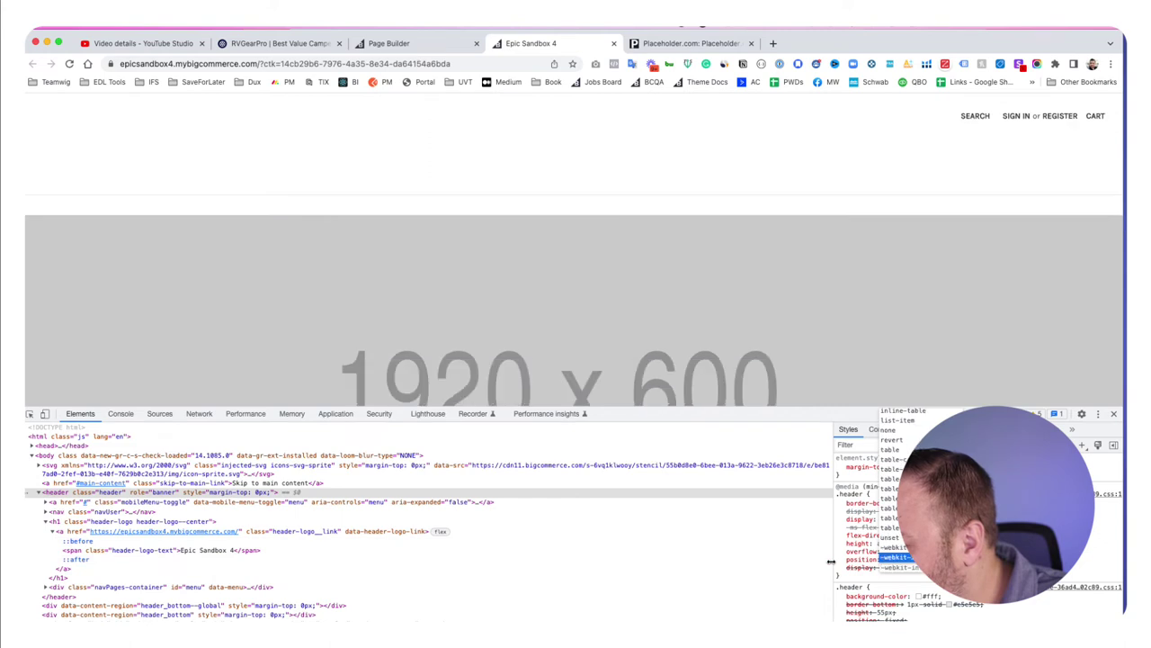
key(Up)
key(Down)
key(Down)
key(Down)
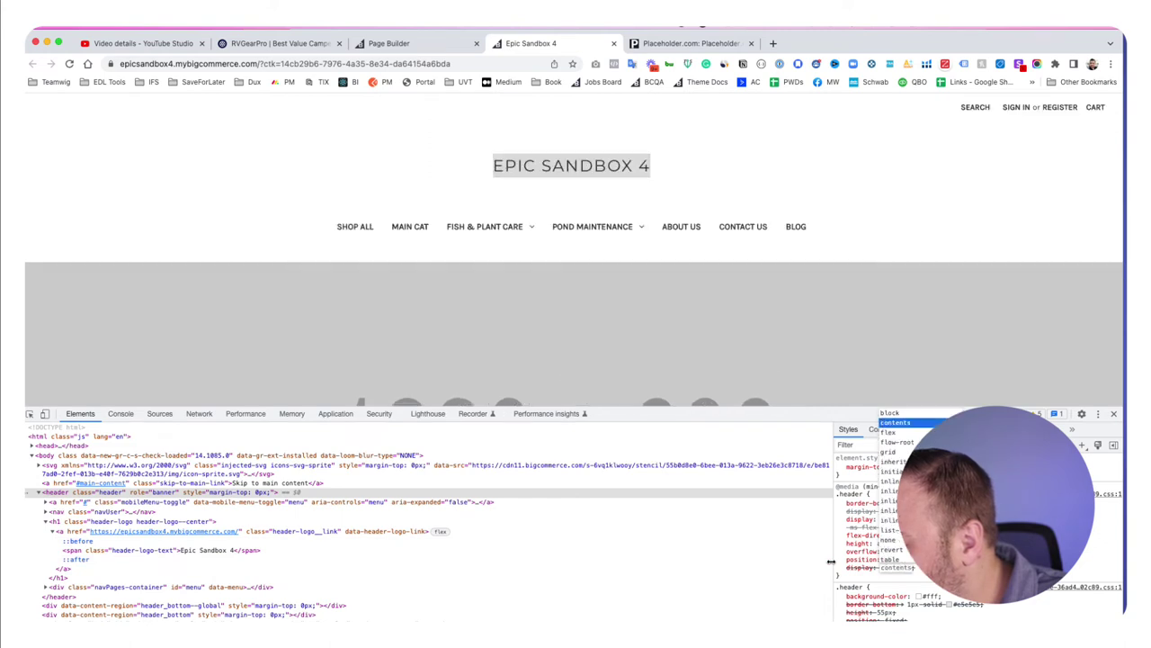
key(Up)
key(Up)
key(Up)
key(Up)
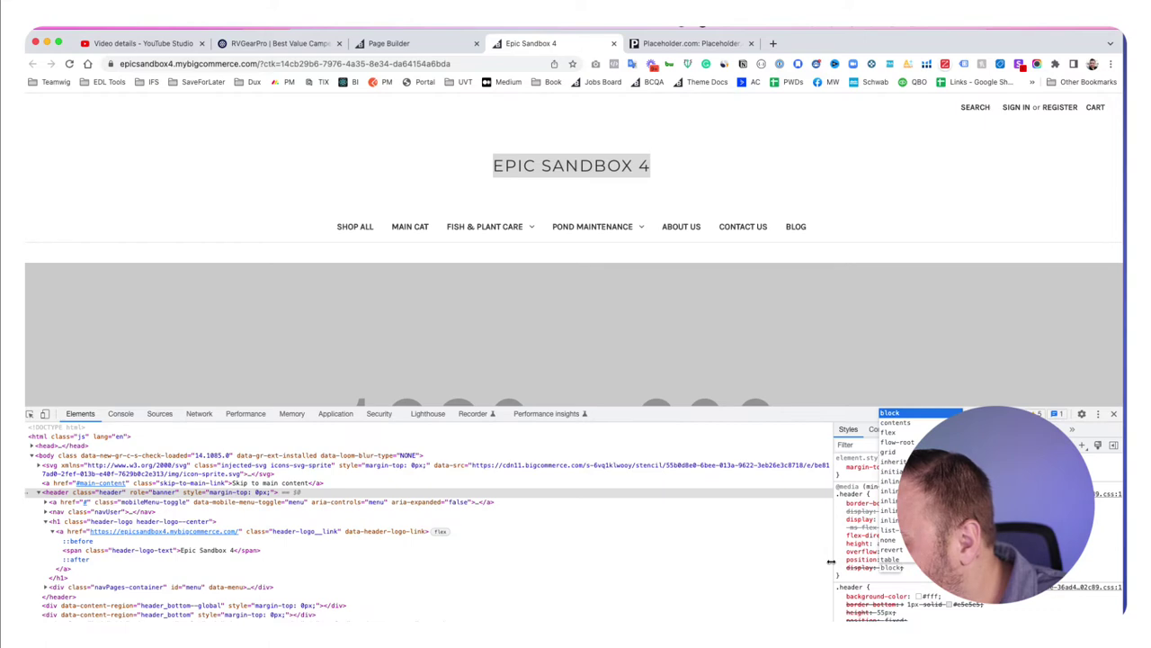
key(Down)
key(Up)
key(Return)
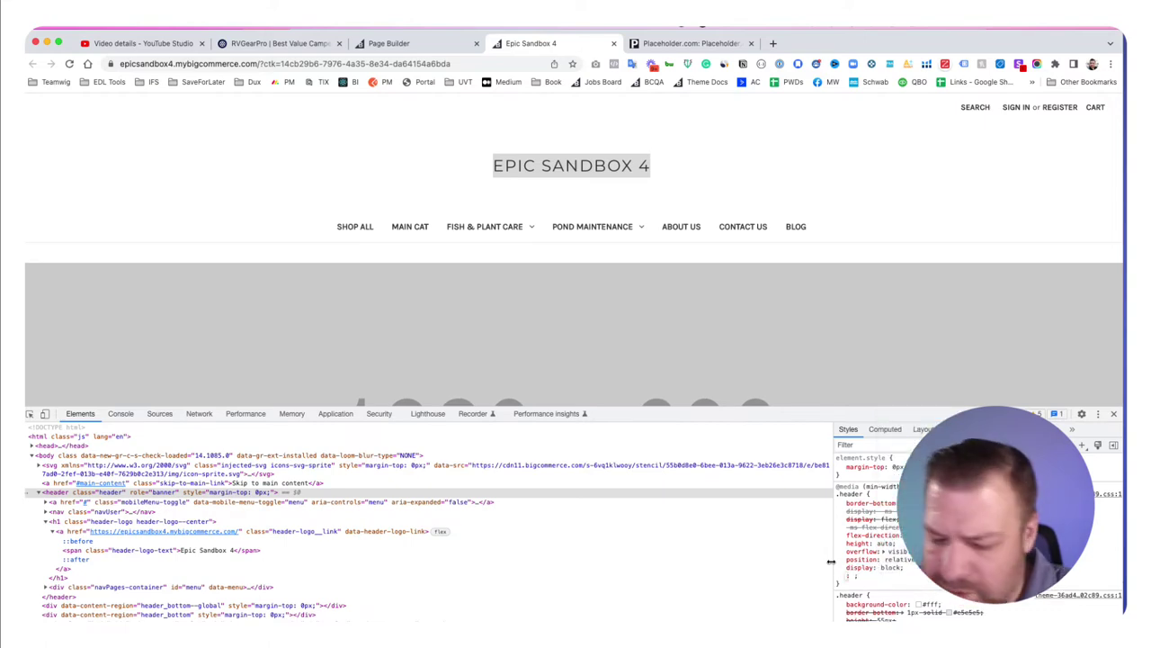
- Add position: fixed to the media-query .header rule and close the developer tools
text(position)
key(Down)
key(Down)
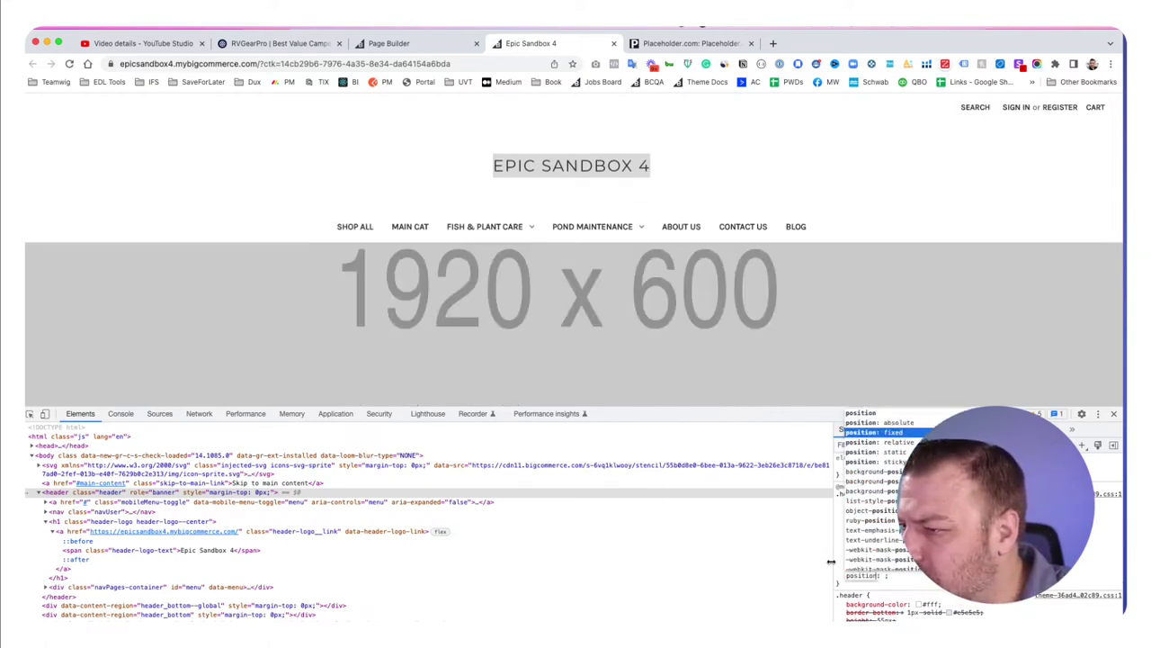
key(Return)
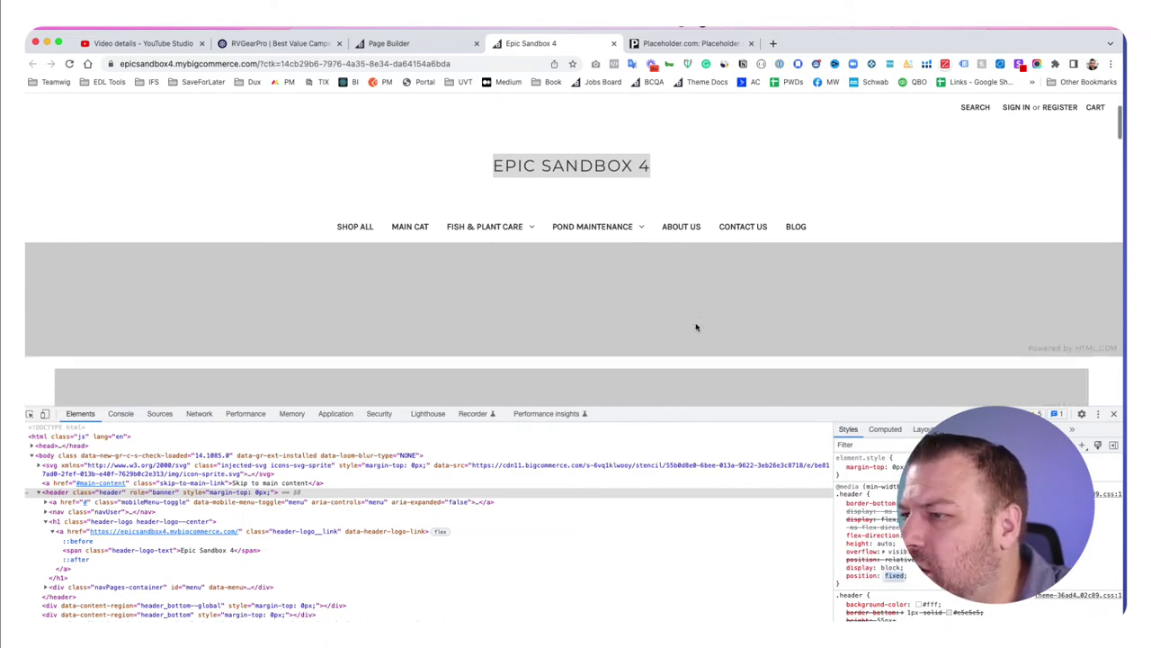
click(1114, 413)
- Examine how much of each placeholder image, from 1920x600 to 1200x600, fits on screen beneath the fixed storefront header
scroll(617, 359, down, 3)
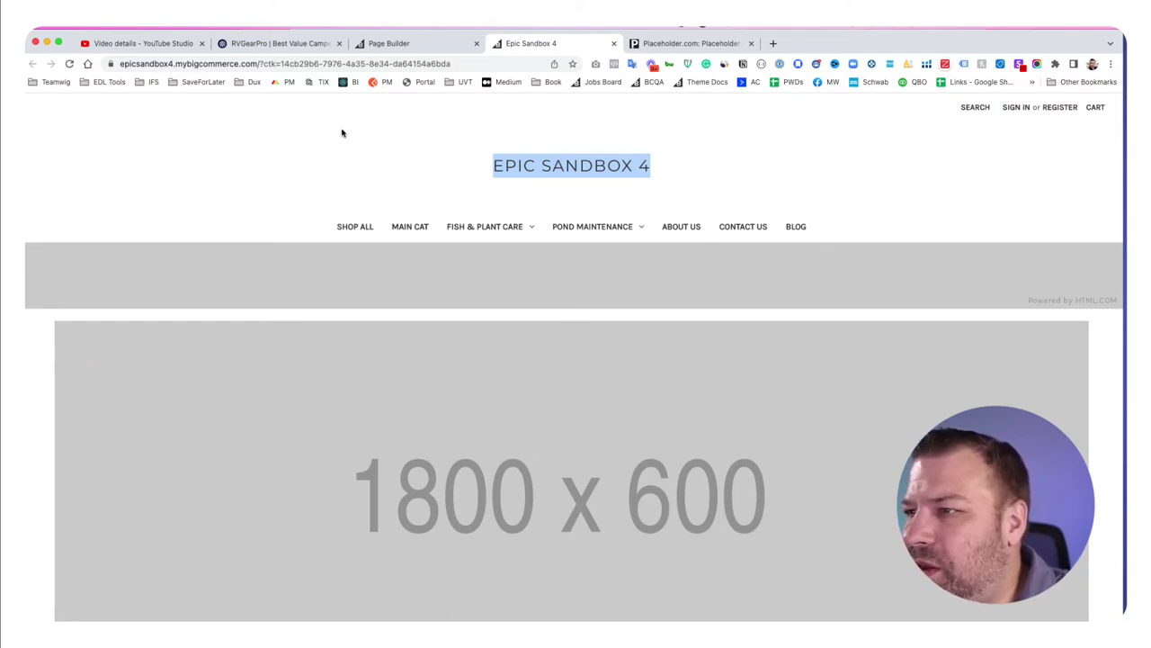
scroll(808, 239, down, 2)
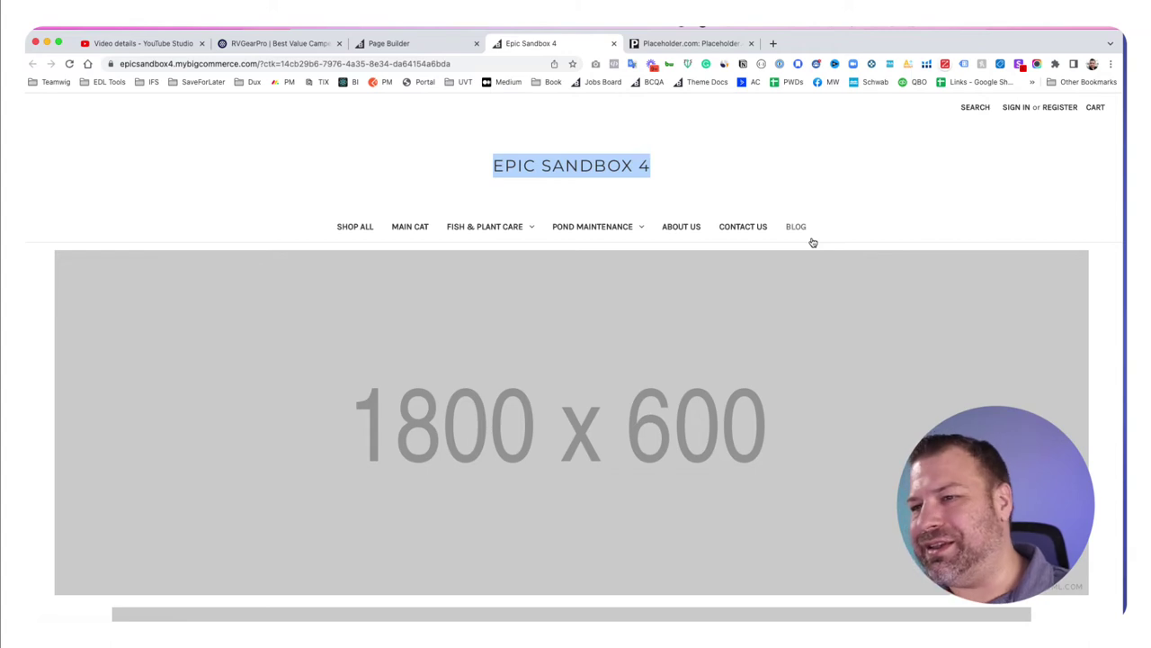
scroll(817, 357, up, 5)
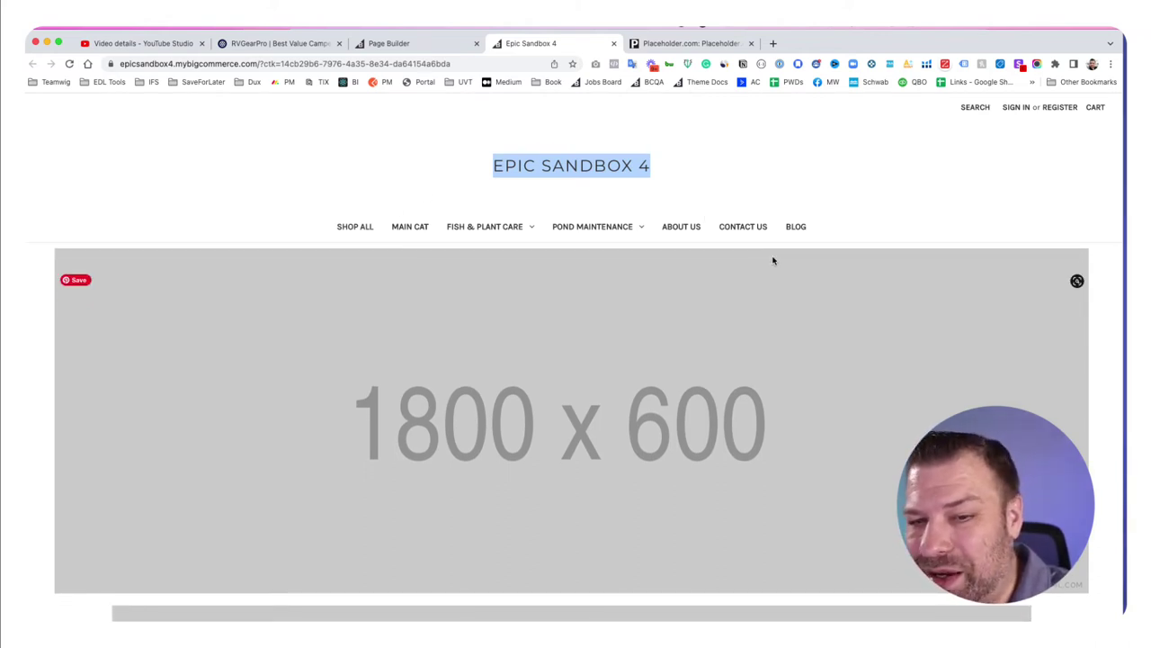
scroll(772, 261, down, 8)
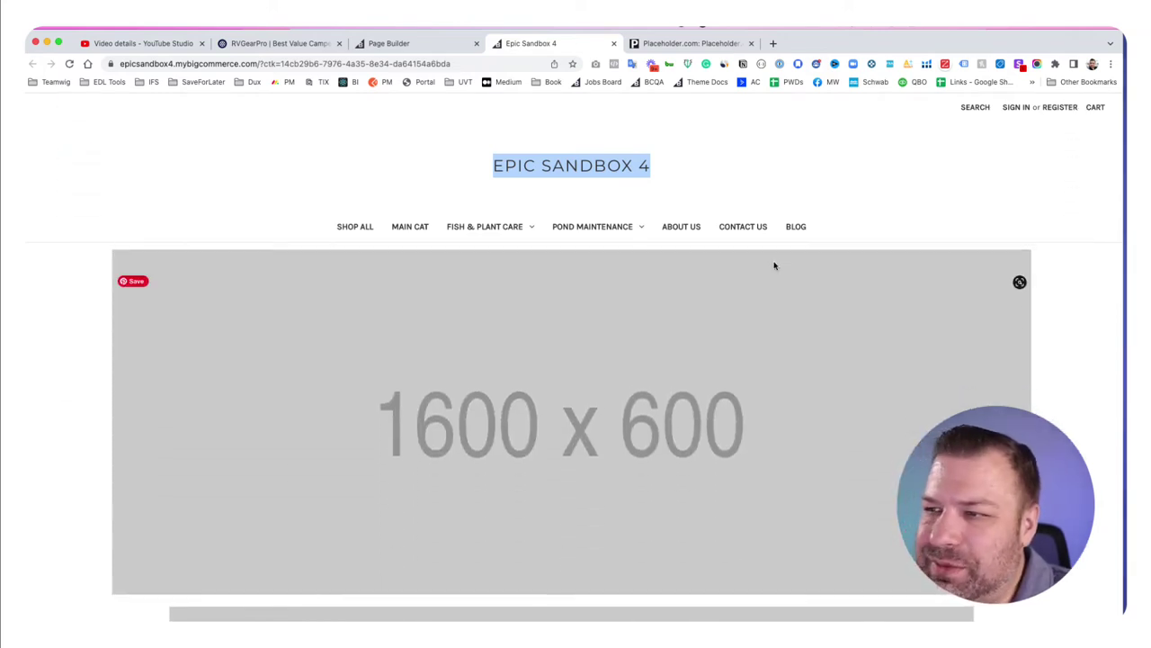
scroll(774, 265, down, 8)
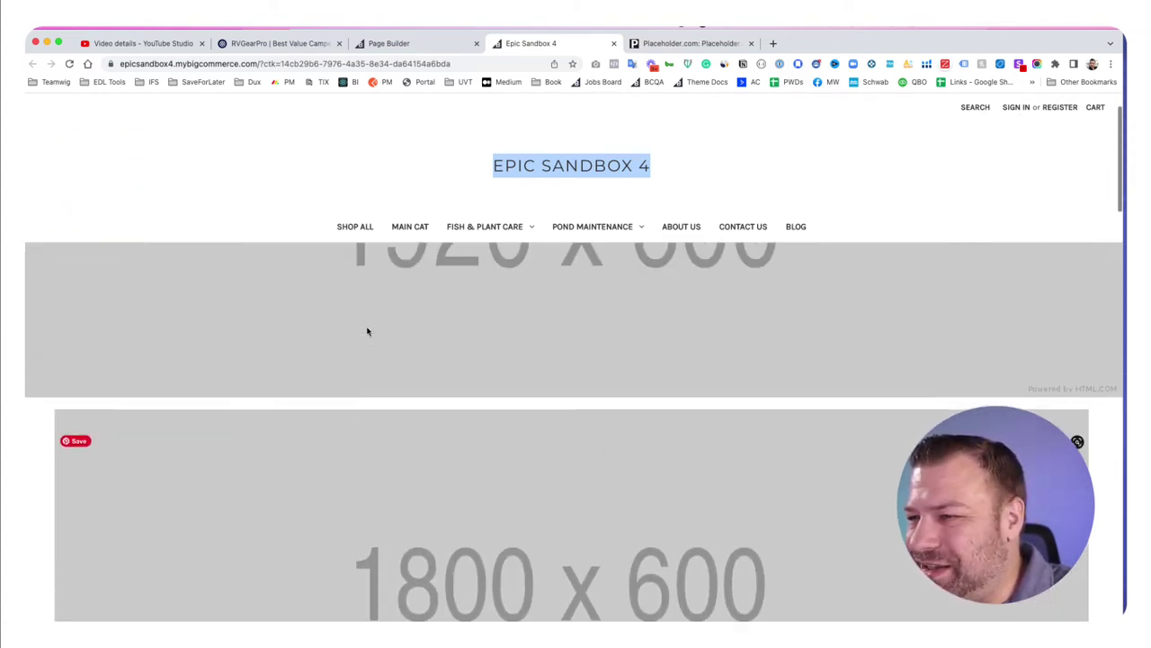
scroll(367, 331, down, 10)
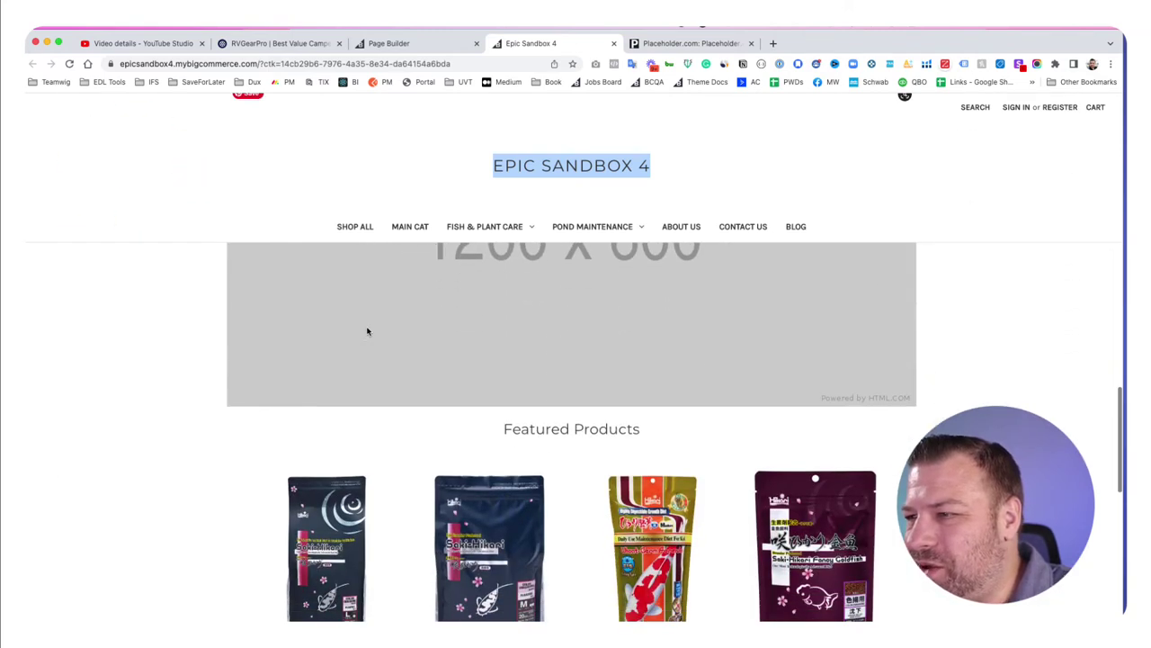
scroll(367, 331, up, 4)
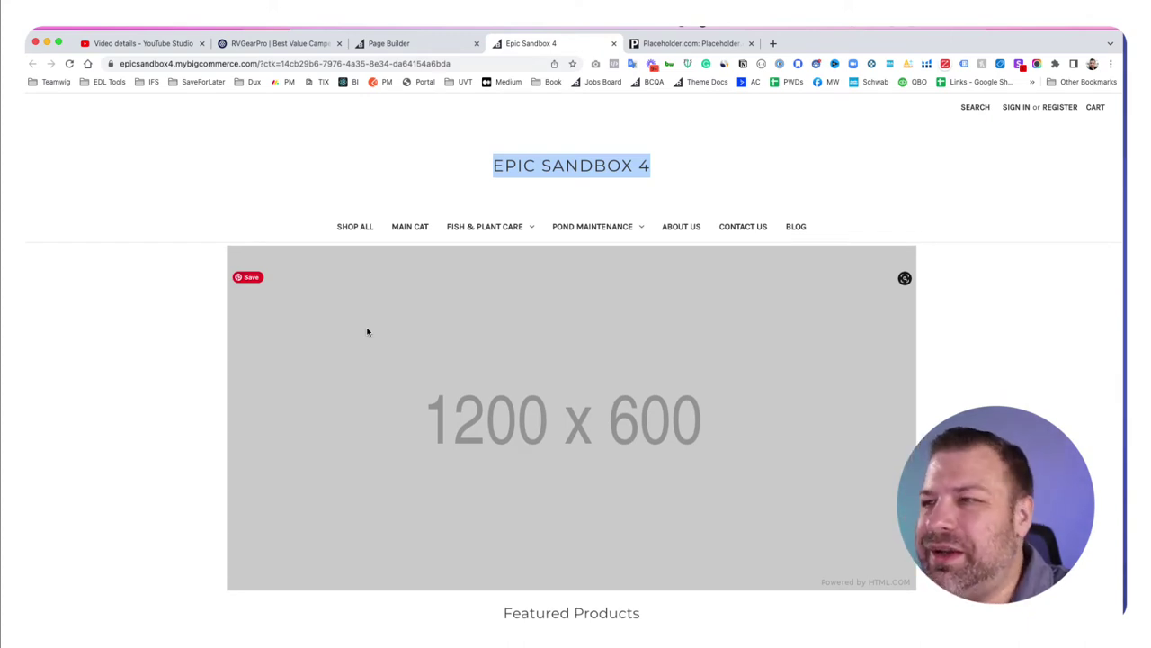
scroll(367, 331, up, 8)
- Switch to Page Builder and open the homepage HTML widget's code in the expanded editor
click(429, 44)
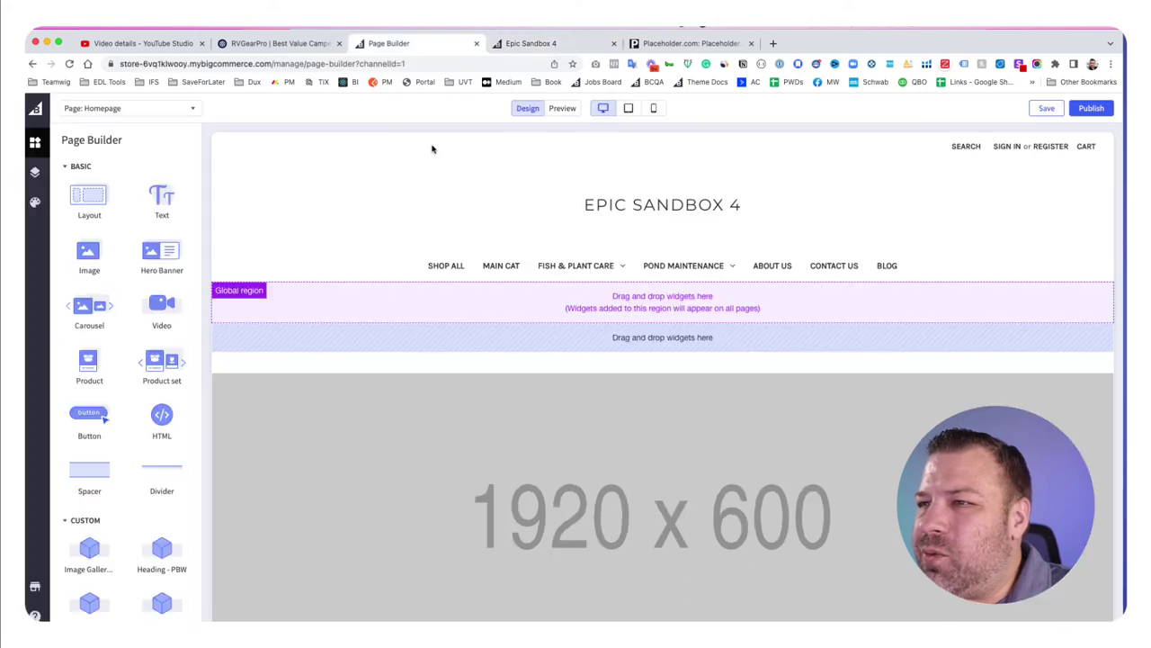
click(282, 452)
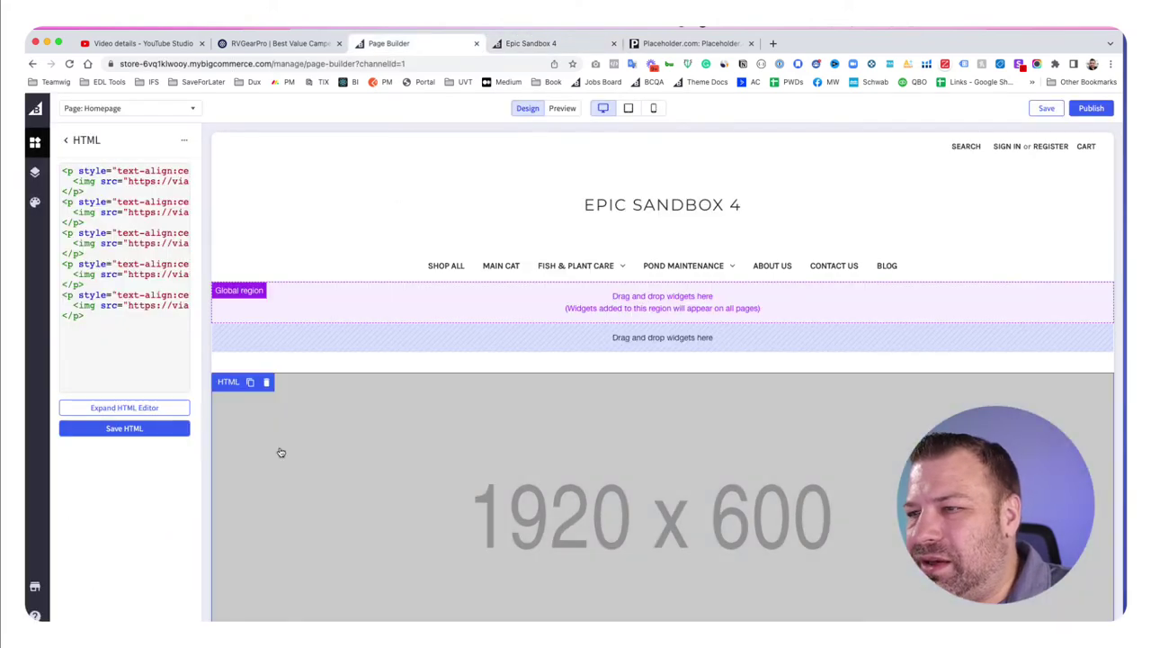
click(136, 406)
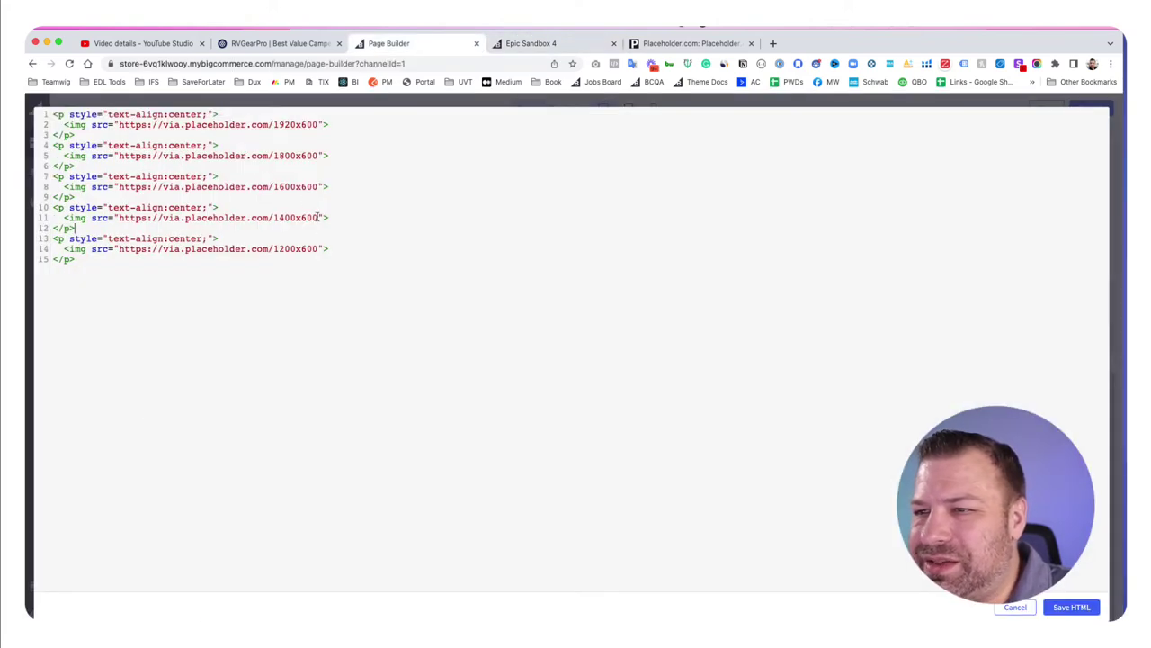
- Delete the 1920x600, 1800x600, 1600x600 and 1200x600 image paragraphs from the widget's HTML, keeping only the 1400x600 one
click(522, 43)
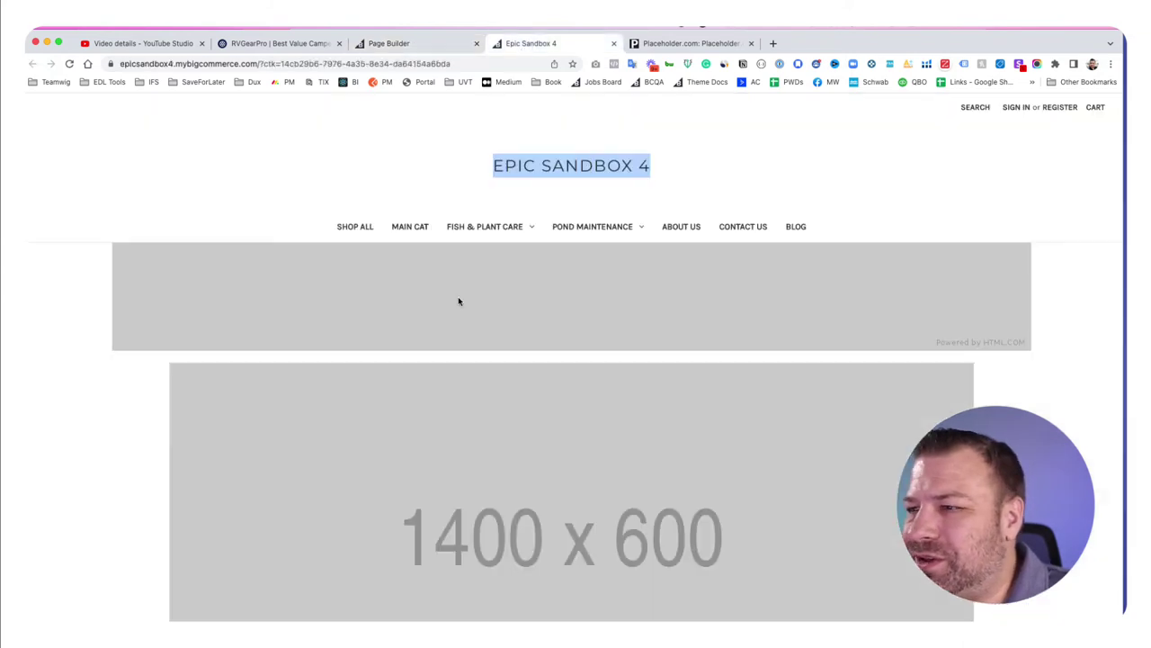
scroll(456, 302, down, 2)
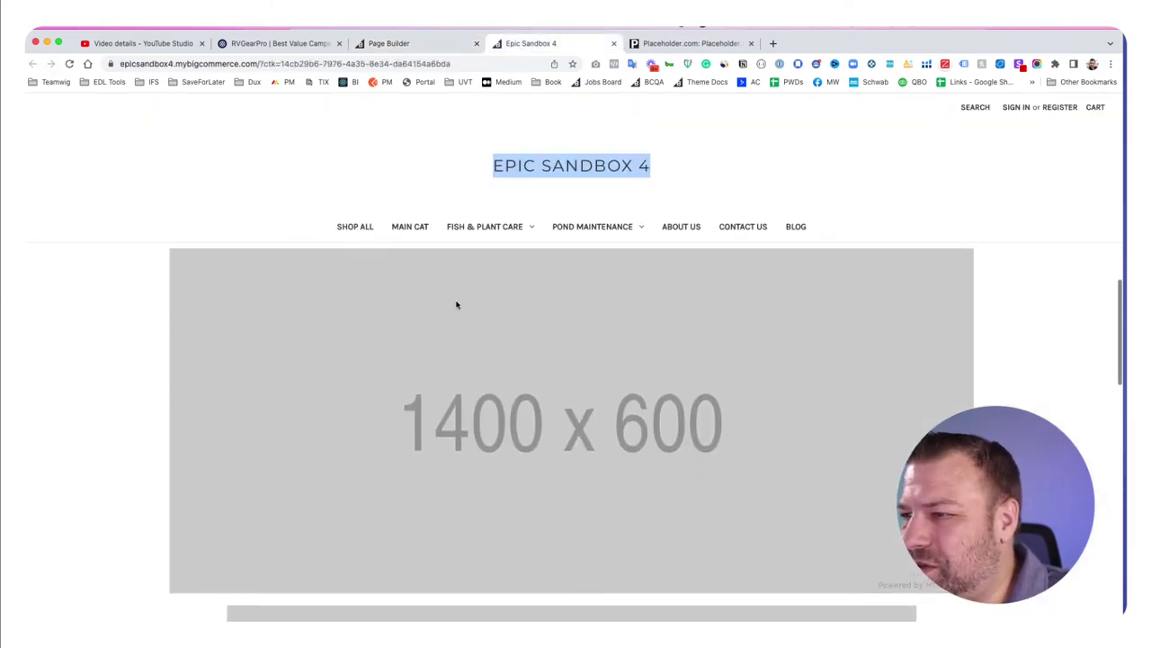
scroll(456, 305, up, 3)
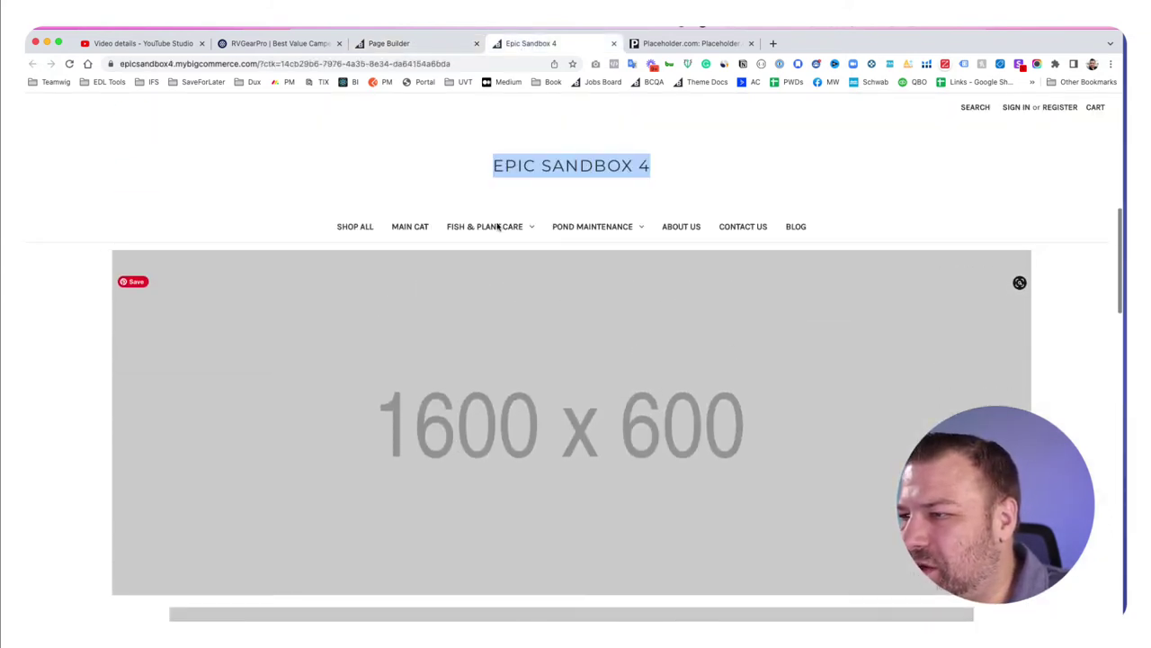
click(388, 43)
drag(63, 193, 39, 108)
key(BackSpace)
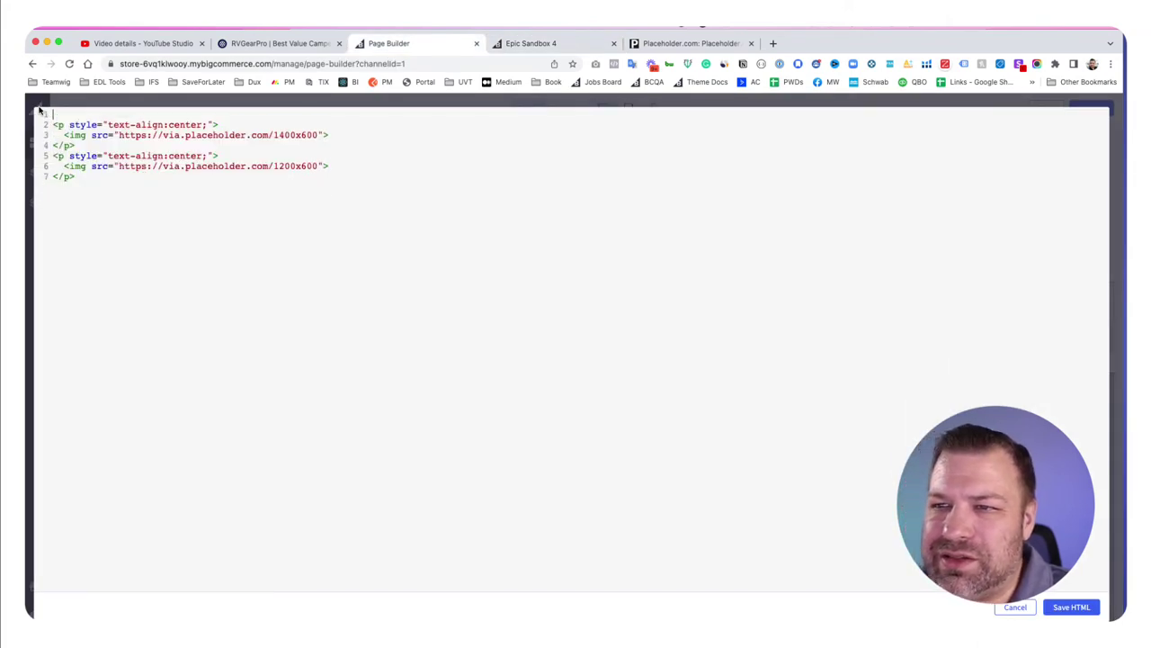
key(shift+Up)
key(shift+Up)
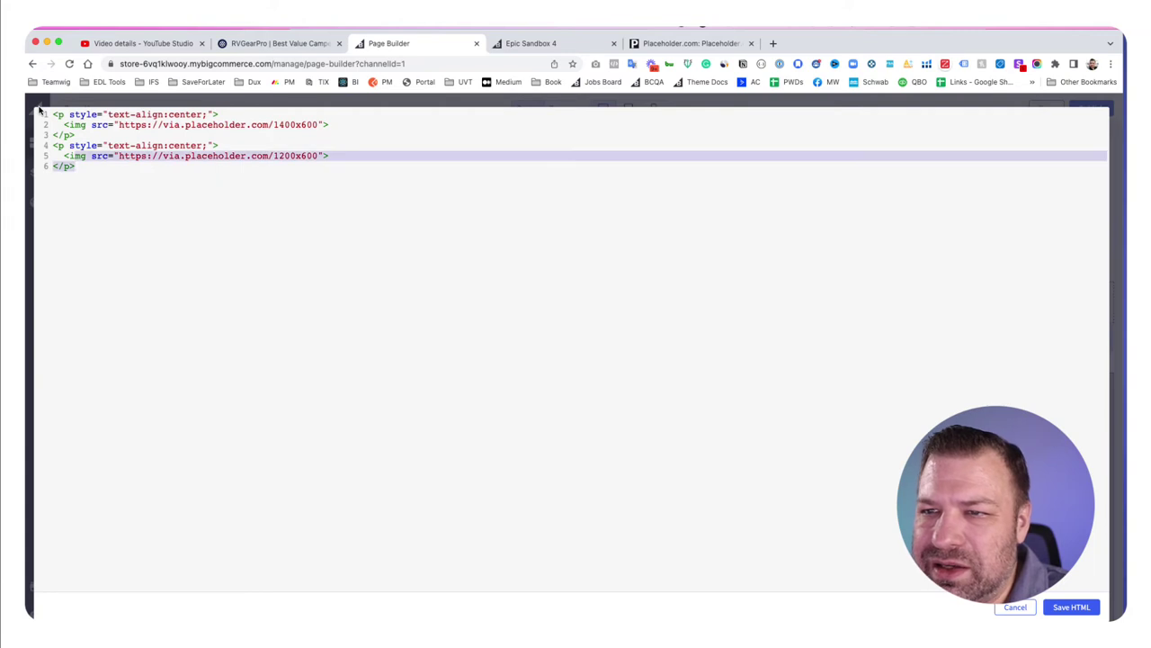
key(BackSpace)
- Duplicate the centered 1400x600 image paragraph so the HTML holds three copies of it
key(shift+Up)
key(shift+Up)
key(shift+Up)
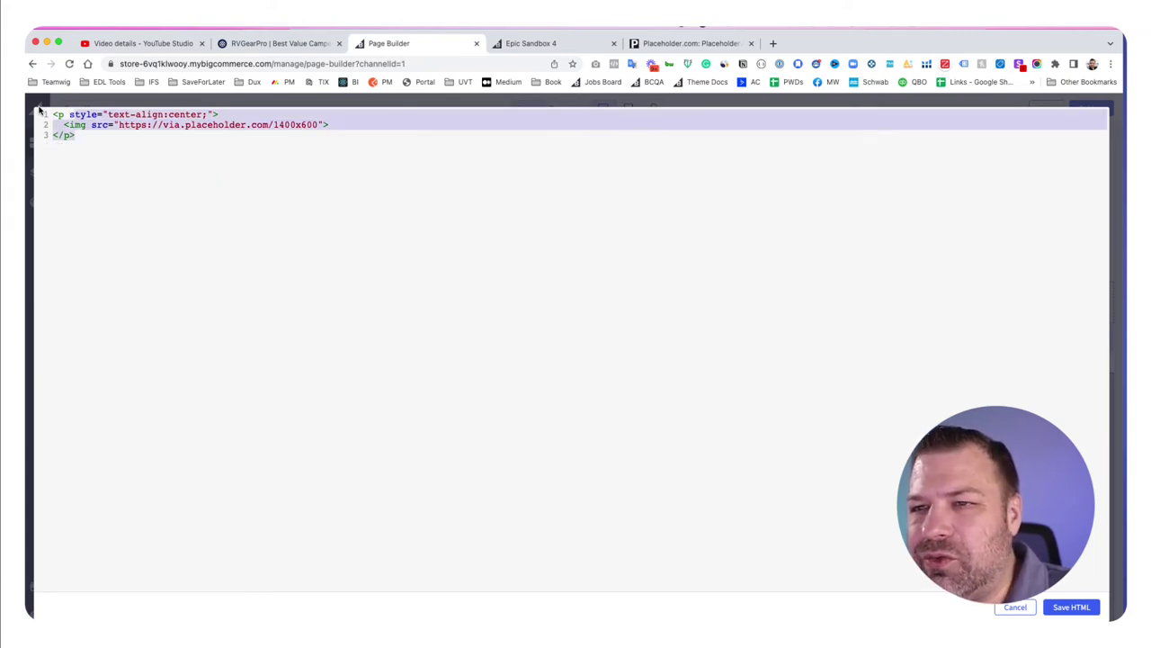
key(ctrl+c)
key(Right)
key(ctrl+v)
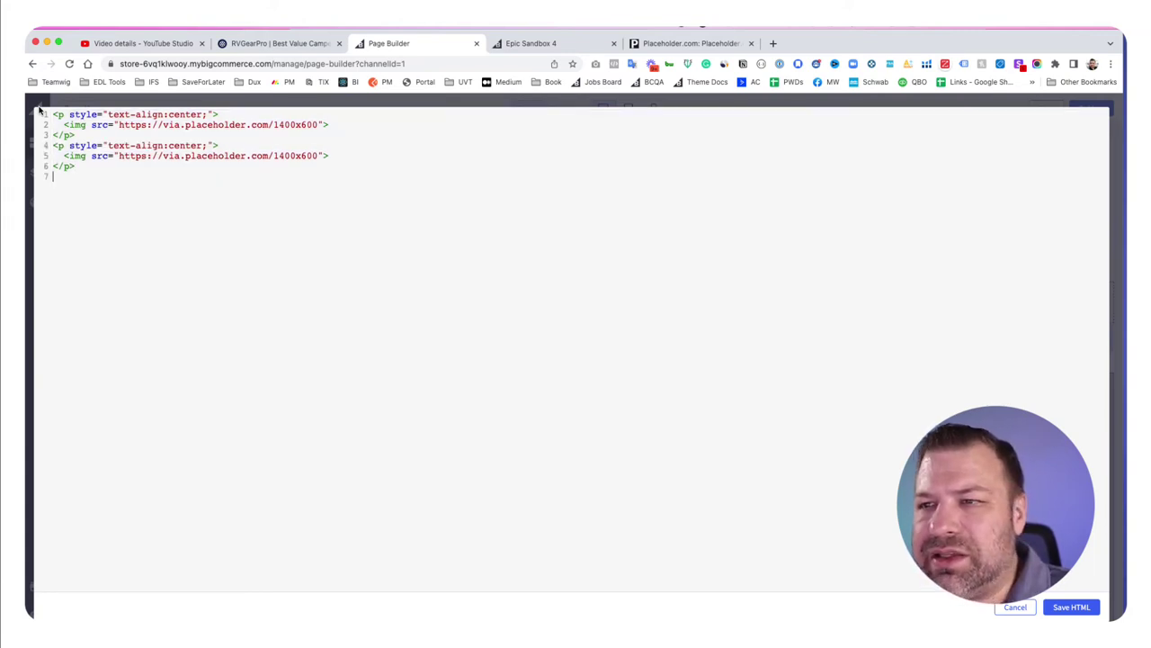
key(ctrl+v)
- Change the second placeholder image's size to 1400x750 and the third one's to 1400x400
click(304, 155)
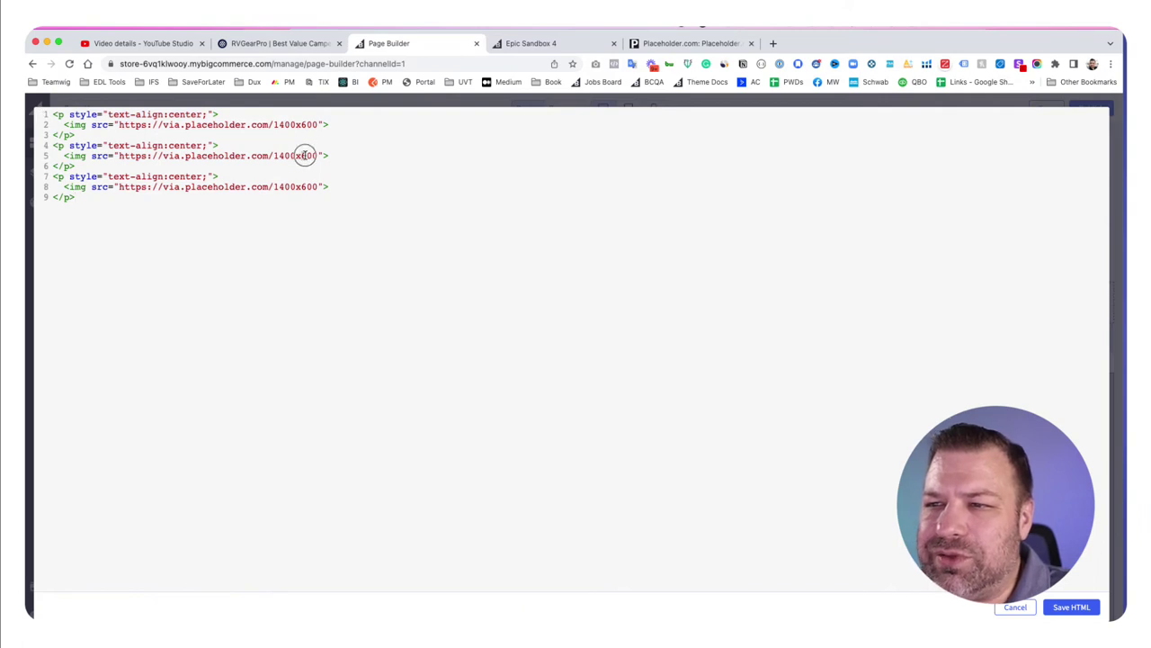
key(BackSpace)
text(75)
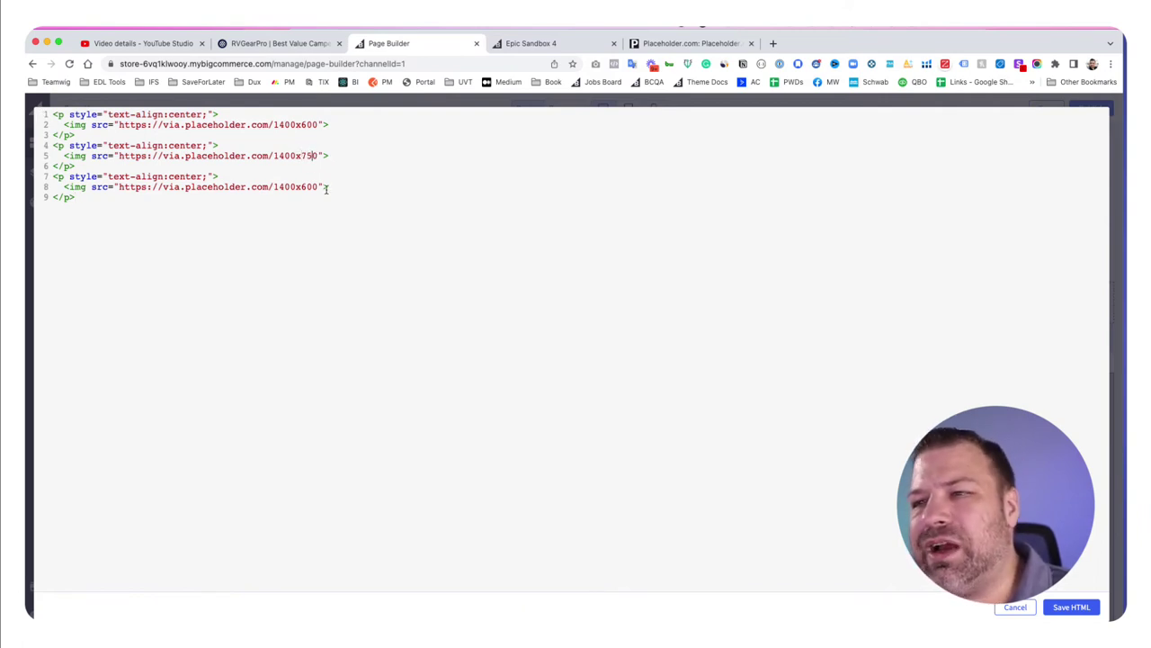
click(304, 187)
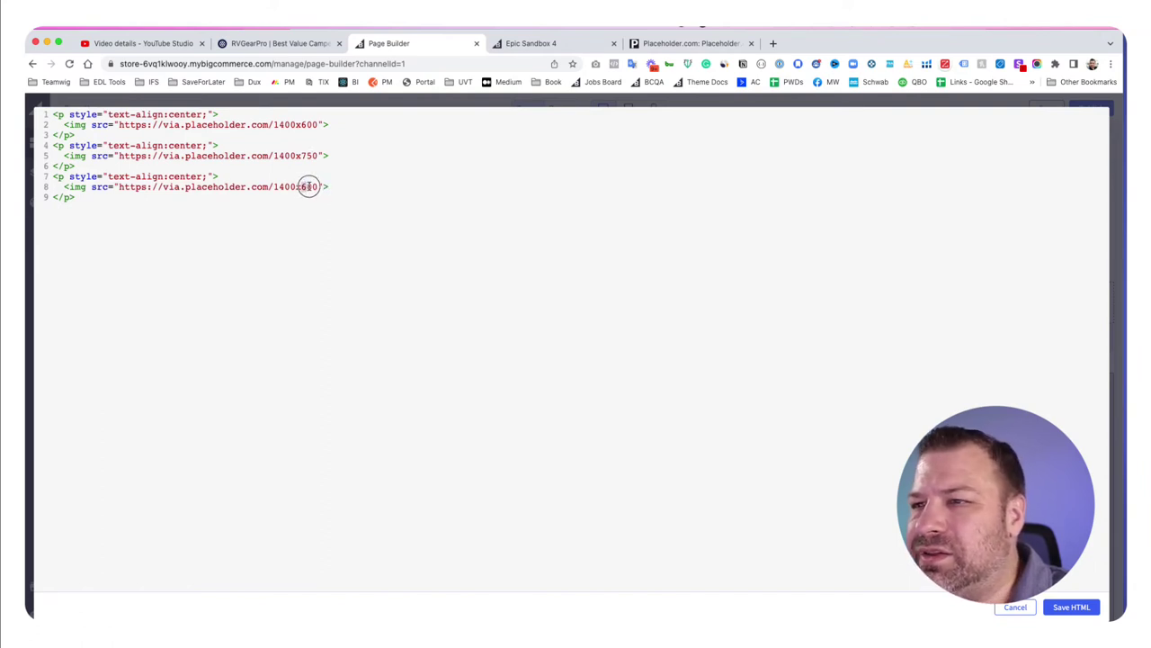
text(4)
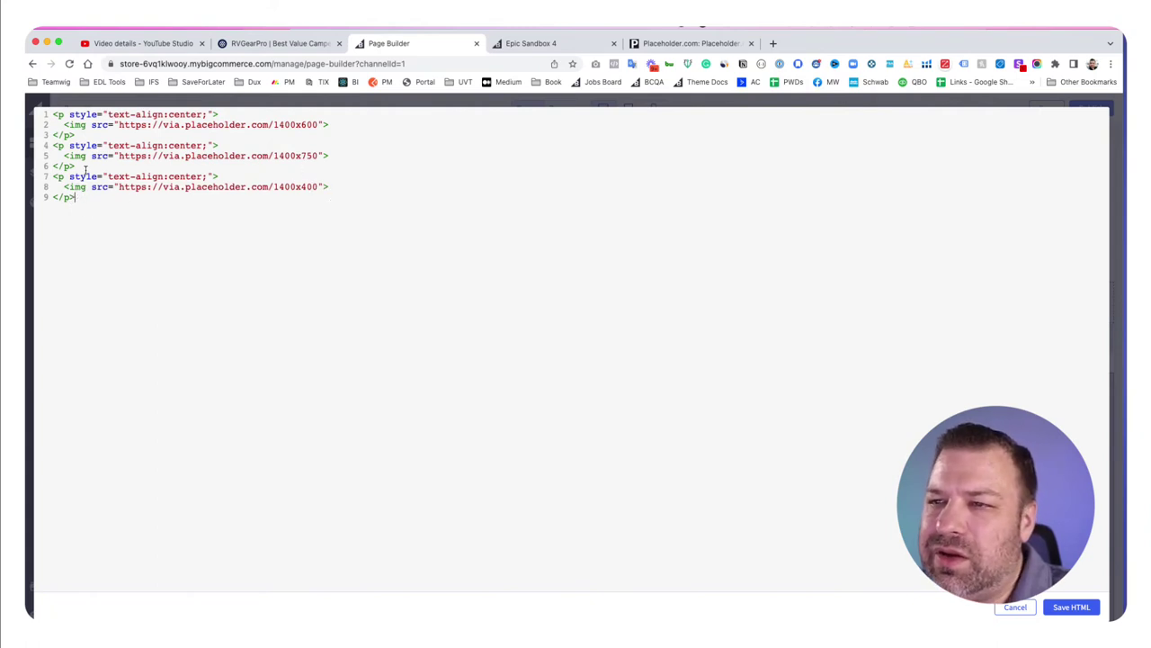
- Move the 1400x750 image paragraph above the 1400x600 one in the widget's HTML
drag(56, 166, 45, 144)
key(BackSpace)
key(BackSpace)
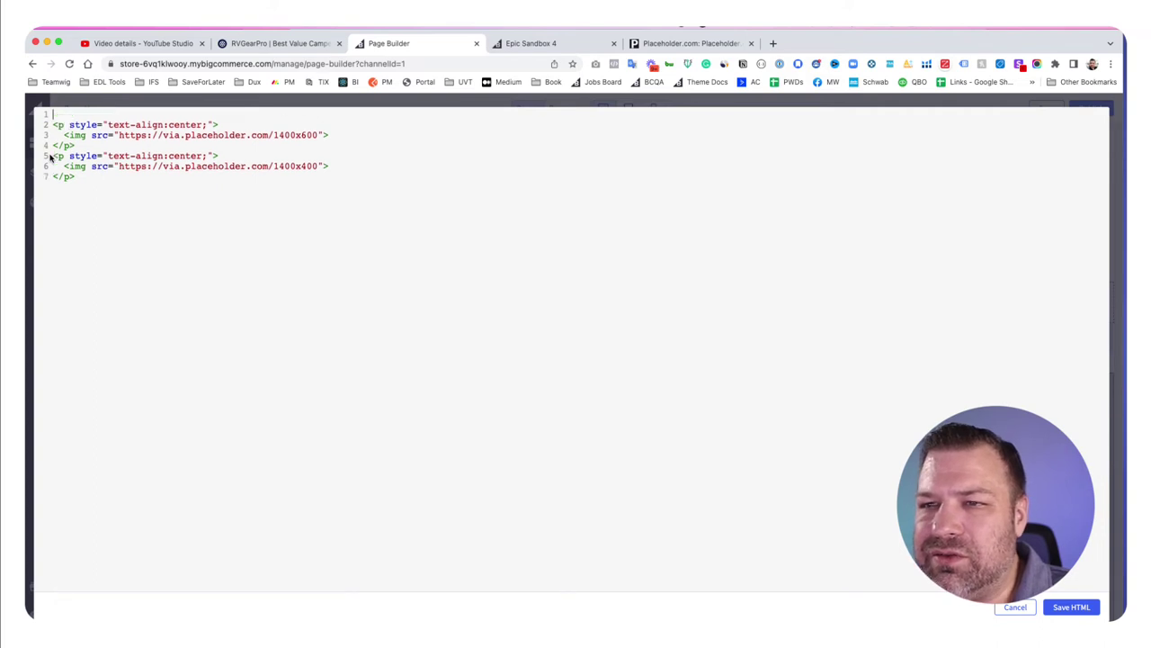
key(super+v)
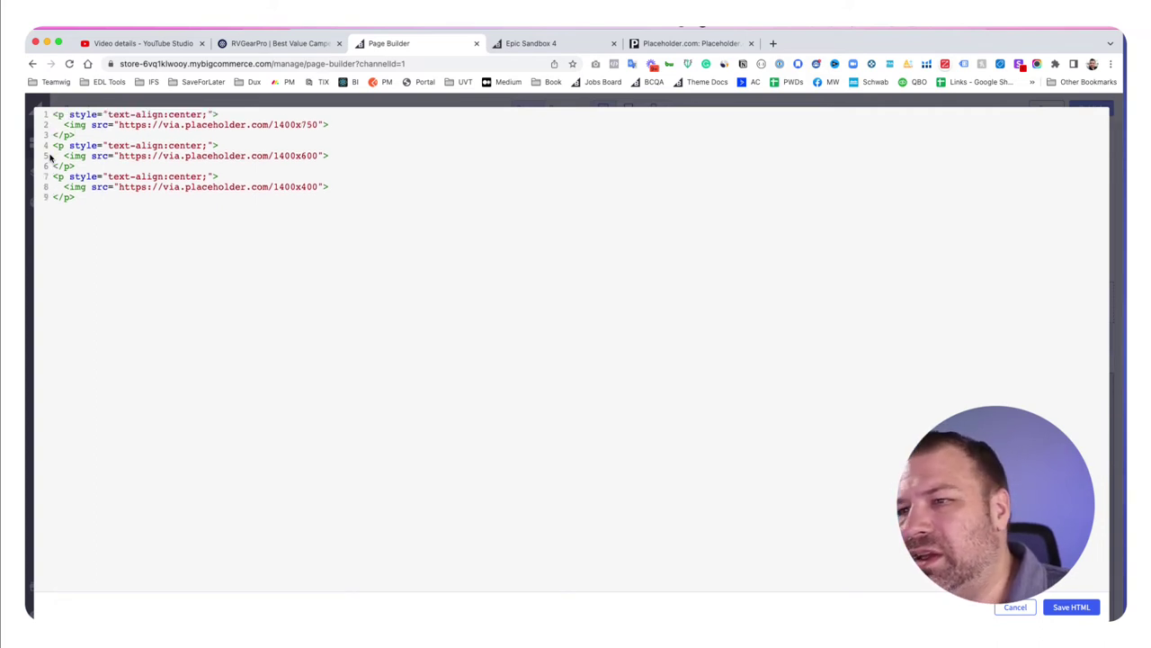
- Save the widget's HTML with the three 1400-pixel-wide banners and publish the homepage
click(1080, 607)
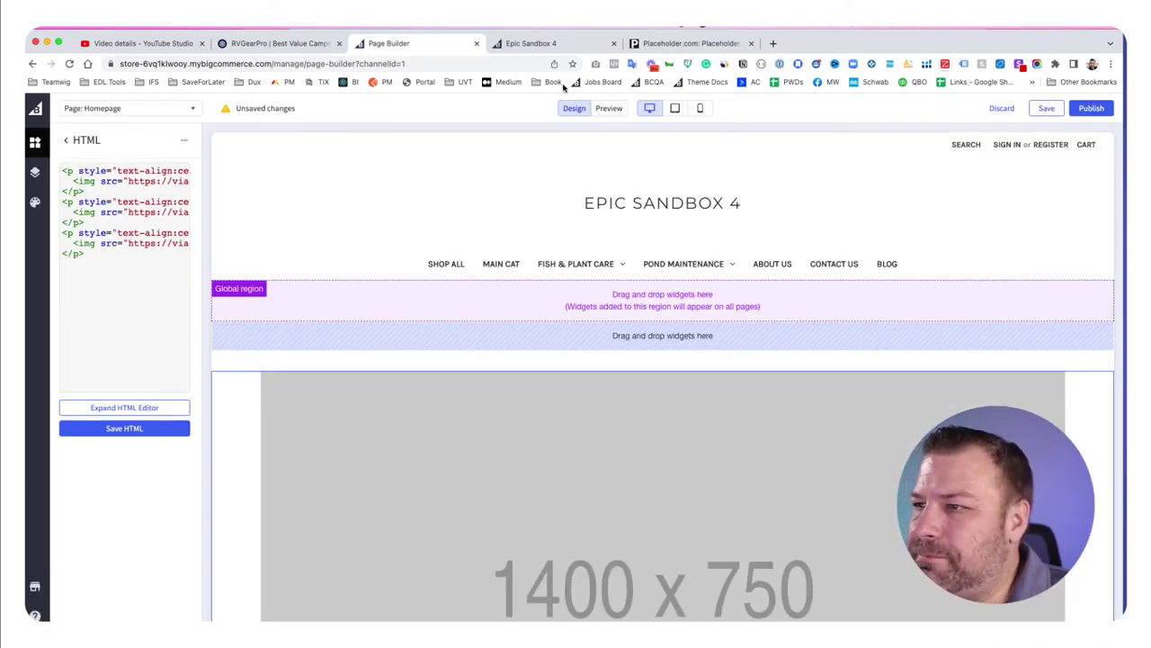
click(1092, 108)
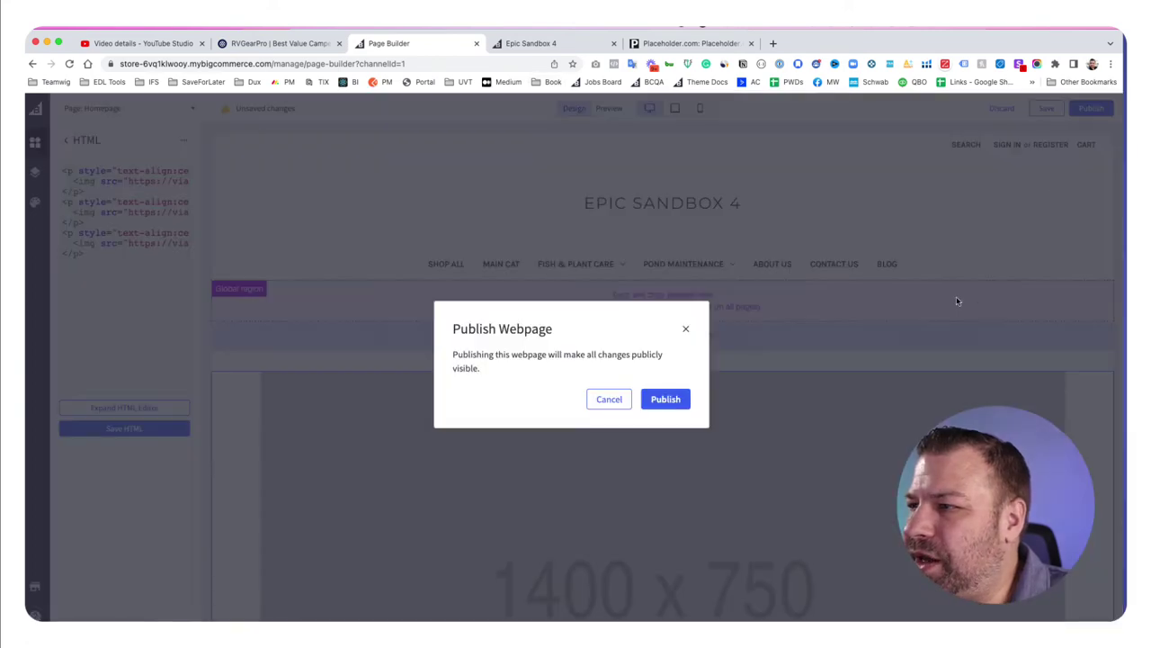
click(674, 399)
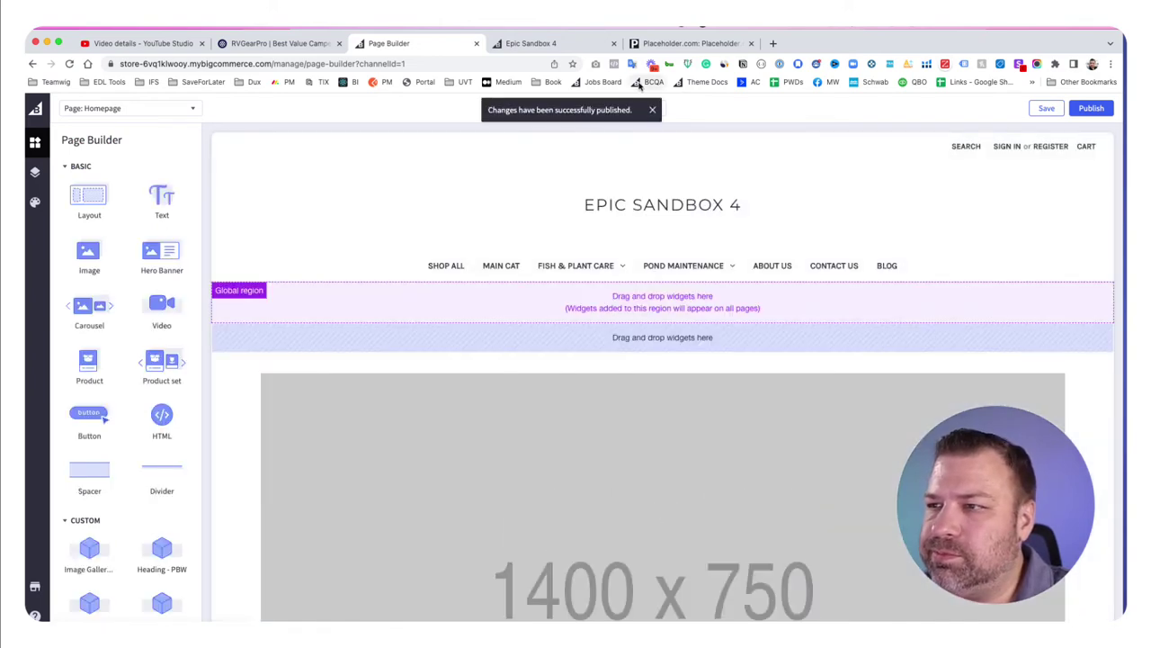
- Reload the live storefront homepage and examine how much of the 1400x750 banner fits on screen beneath the header
click(544, 43)
key(super+r)
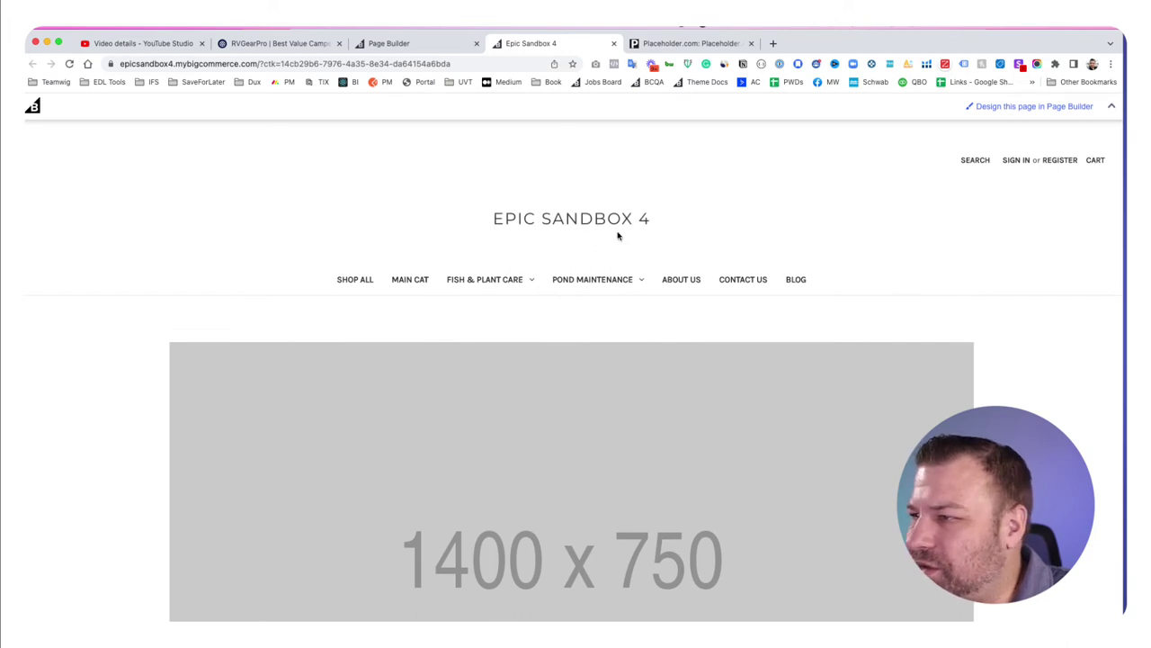
right_click(585, 219)
click(861, 231)
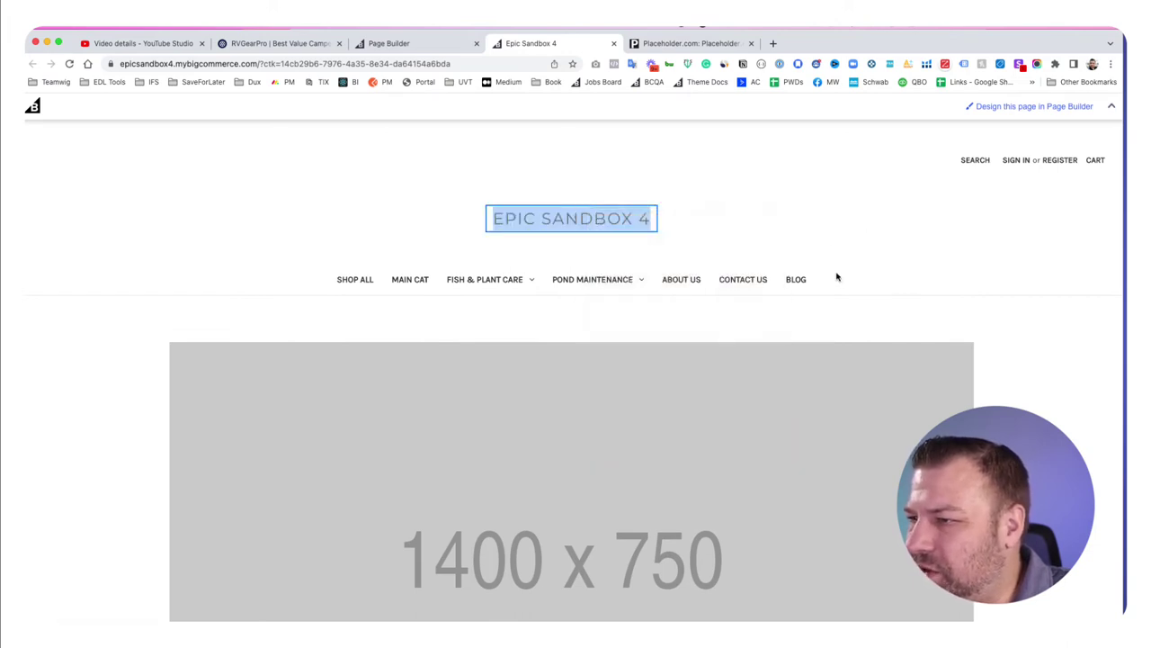
scroll(836, 277, down, 1)
scroll(836, 277, down, 2)
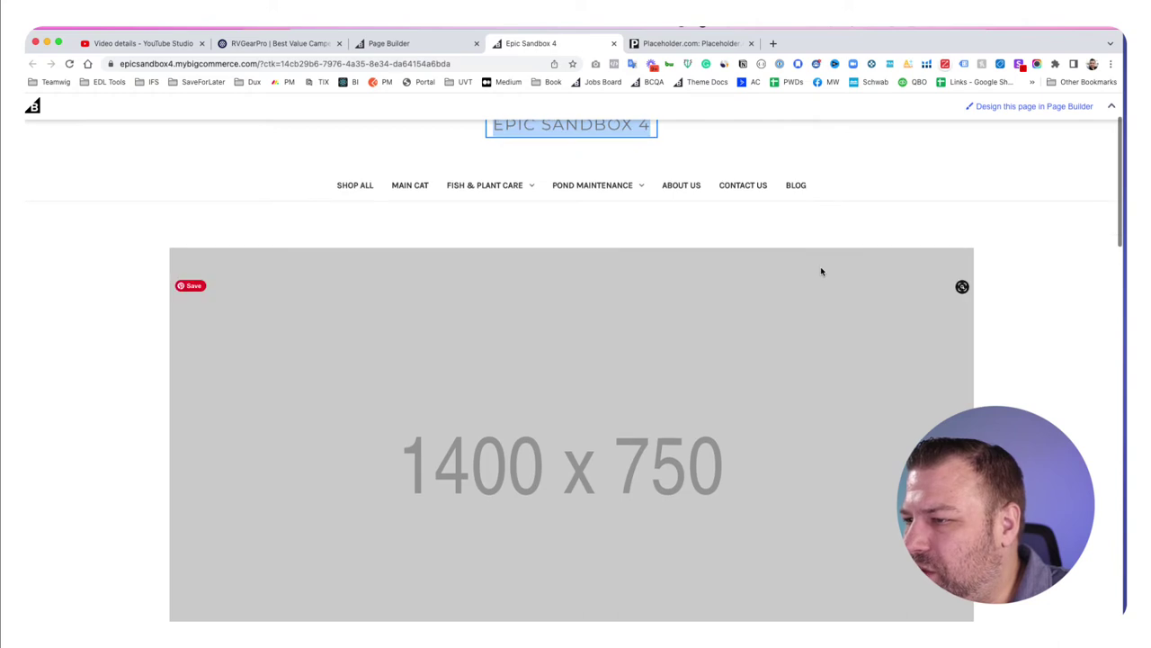
scroll(821, 272, down, 1)
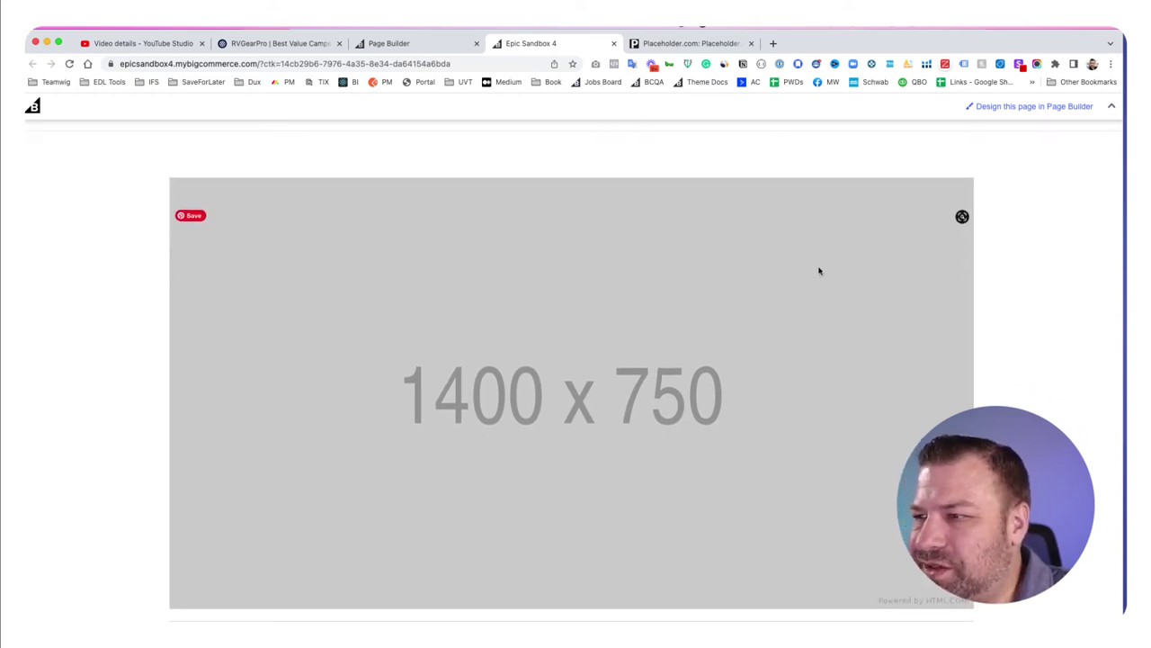
scroll(818, 271, up, 2)
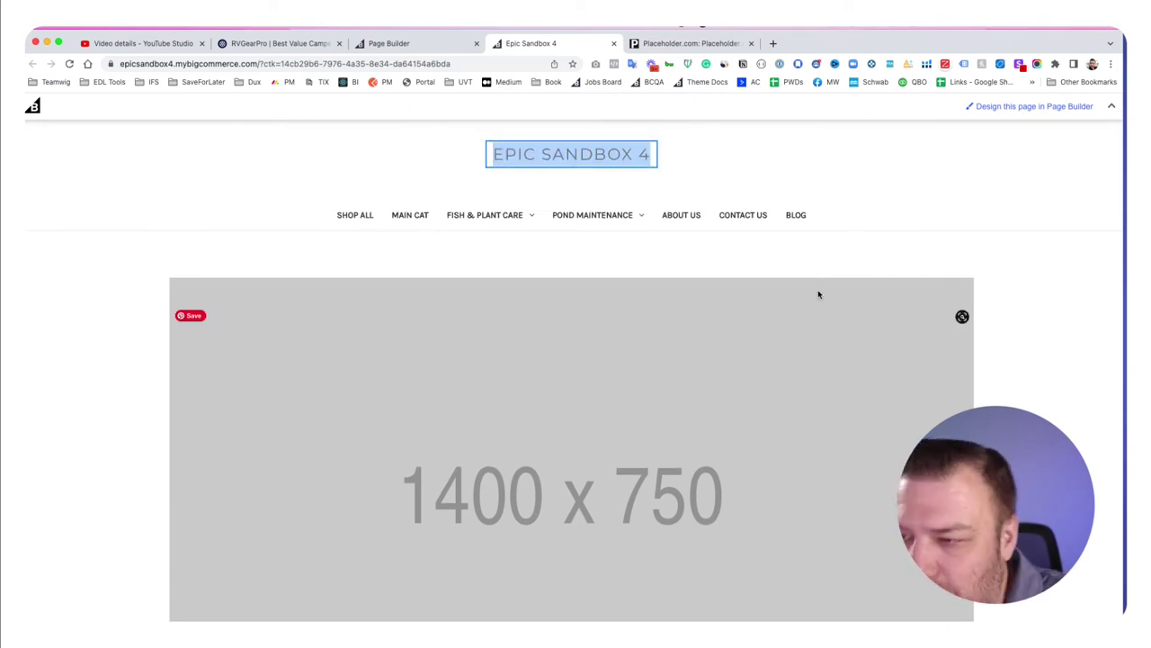
- Compare the on-screen heights of the 1400x600 and 1400x400 banners further down the storefront homepage
scroll(819, 295, down, 8)
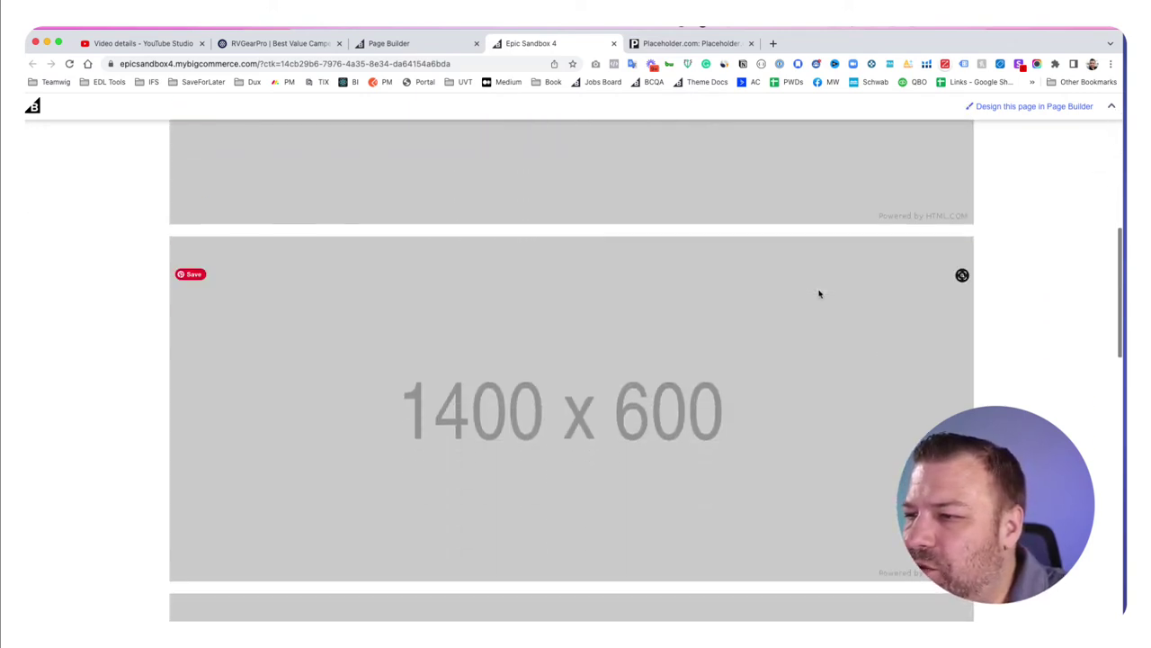
scroll(751, 426, down, 4)
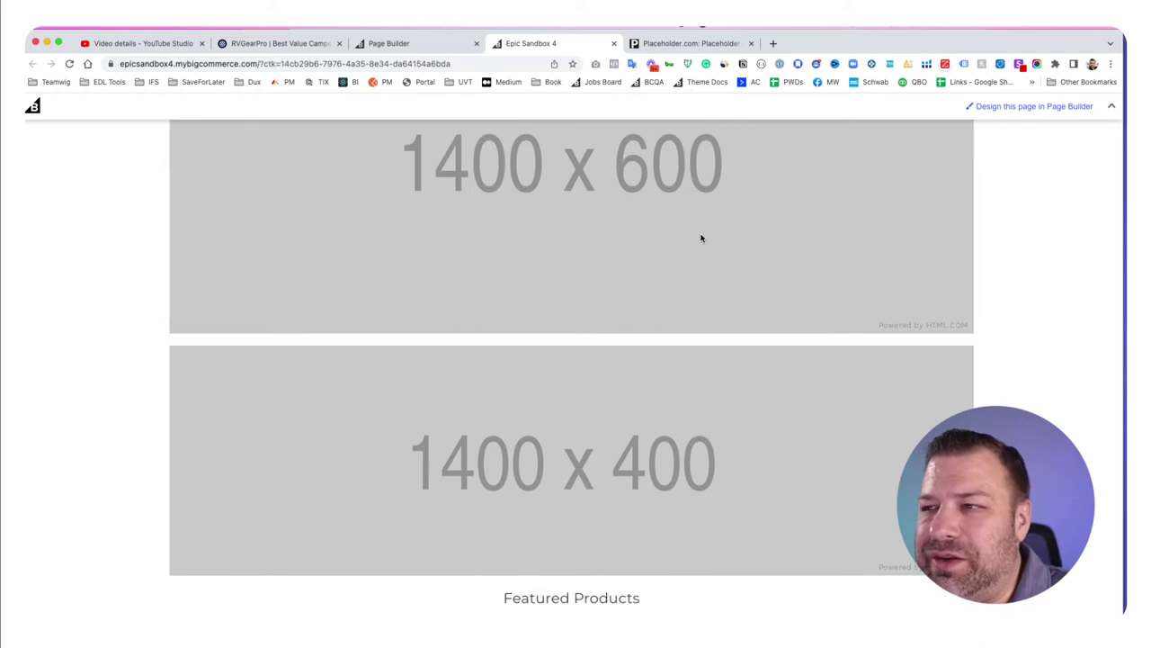
scroll(699, 245, down, 3)
drag(411, 312, 625, 315)
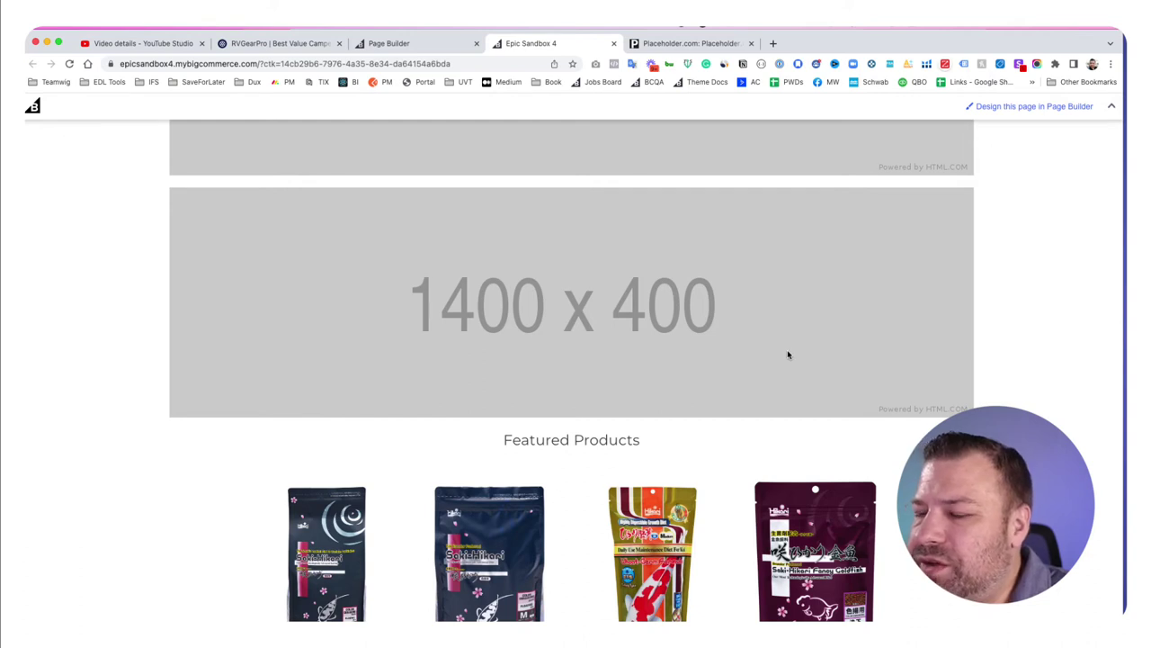
scroll(787, 354, up, 5)
scroll(476, 274, up, 2)
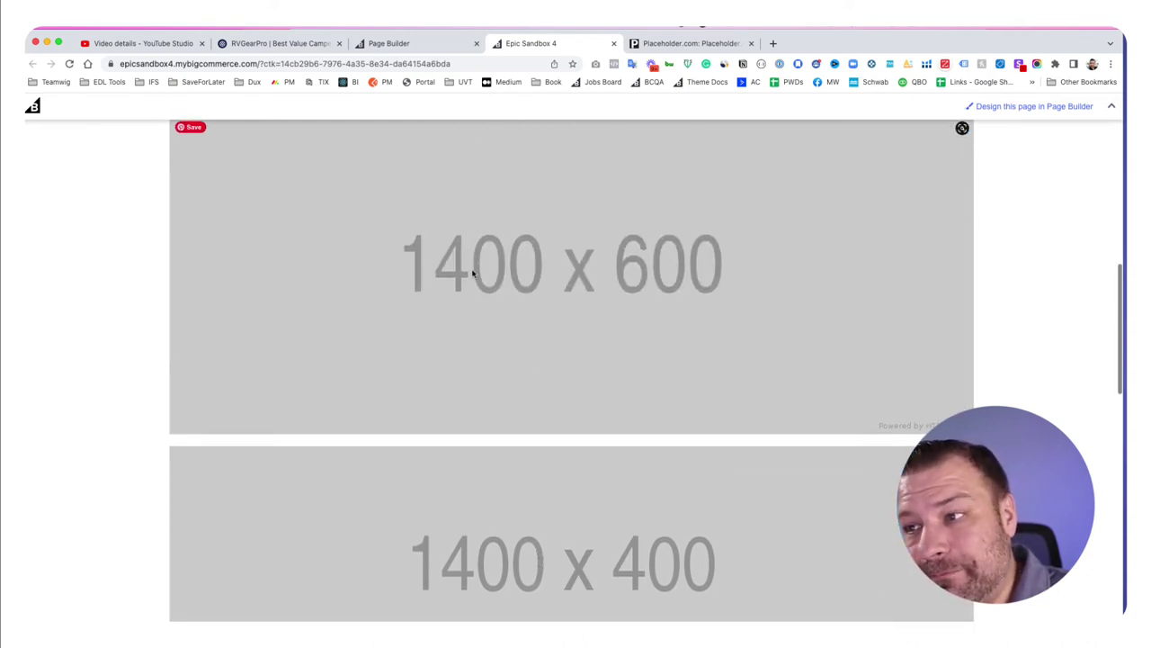
scroll(578, 290, up, 2)
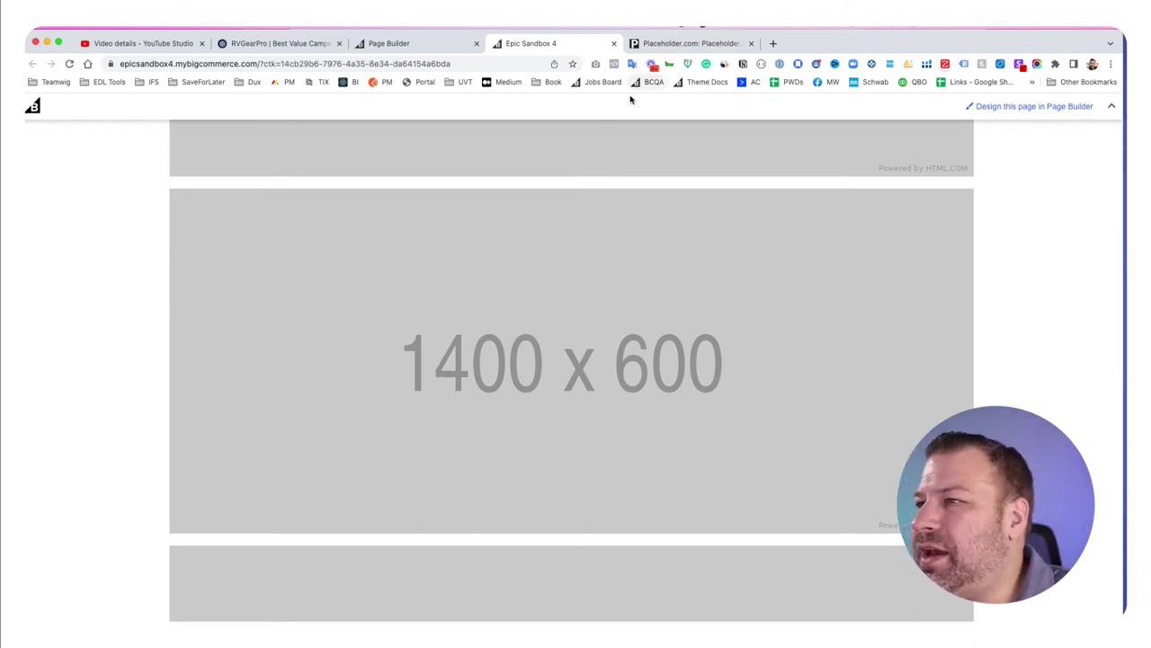
scroll(468, 224, up, 15)
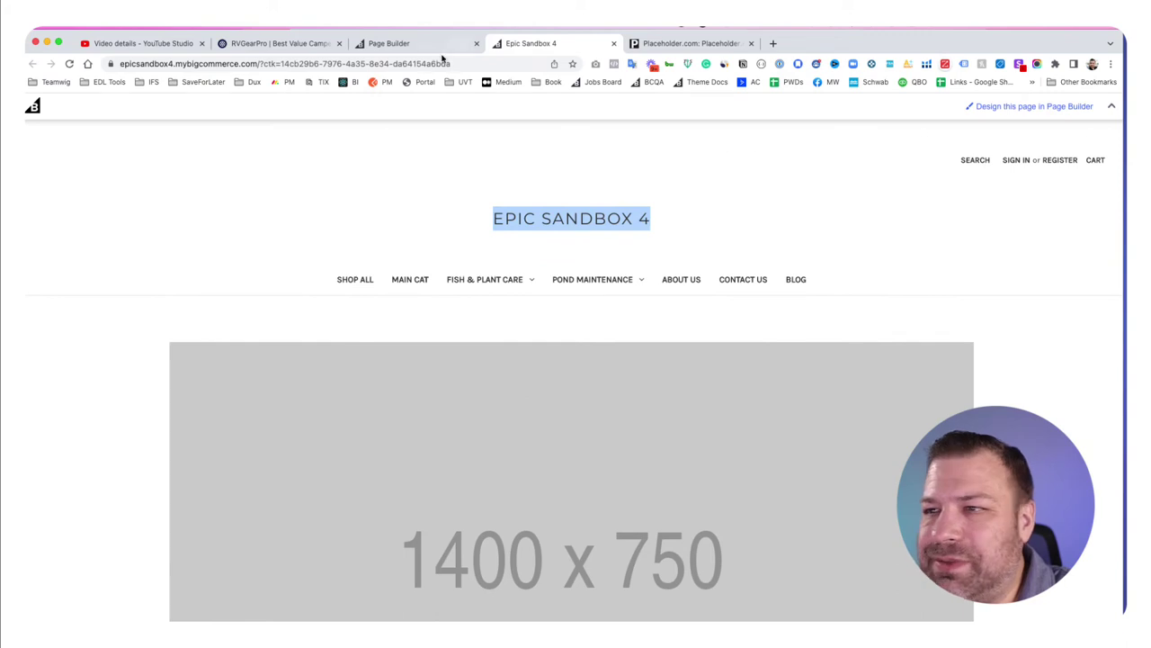
- Return to Page Builder and open the banner widget's code in the expanded HTML editor
click(414, 45)
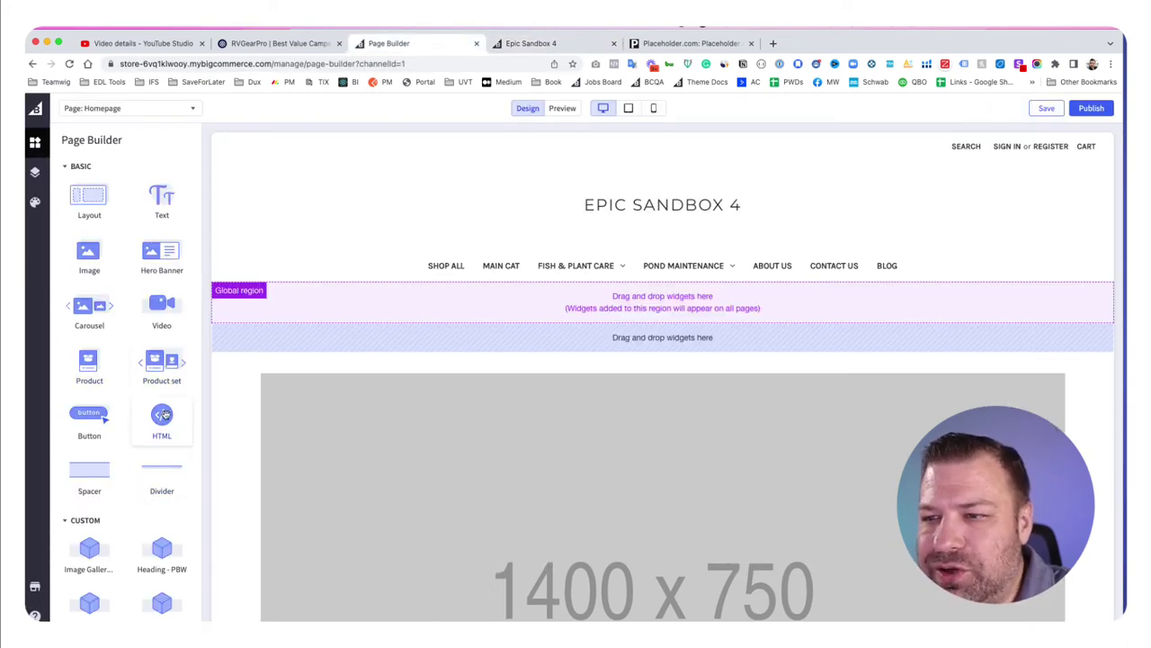
click(451, 453)
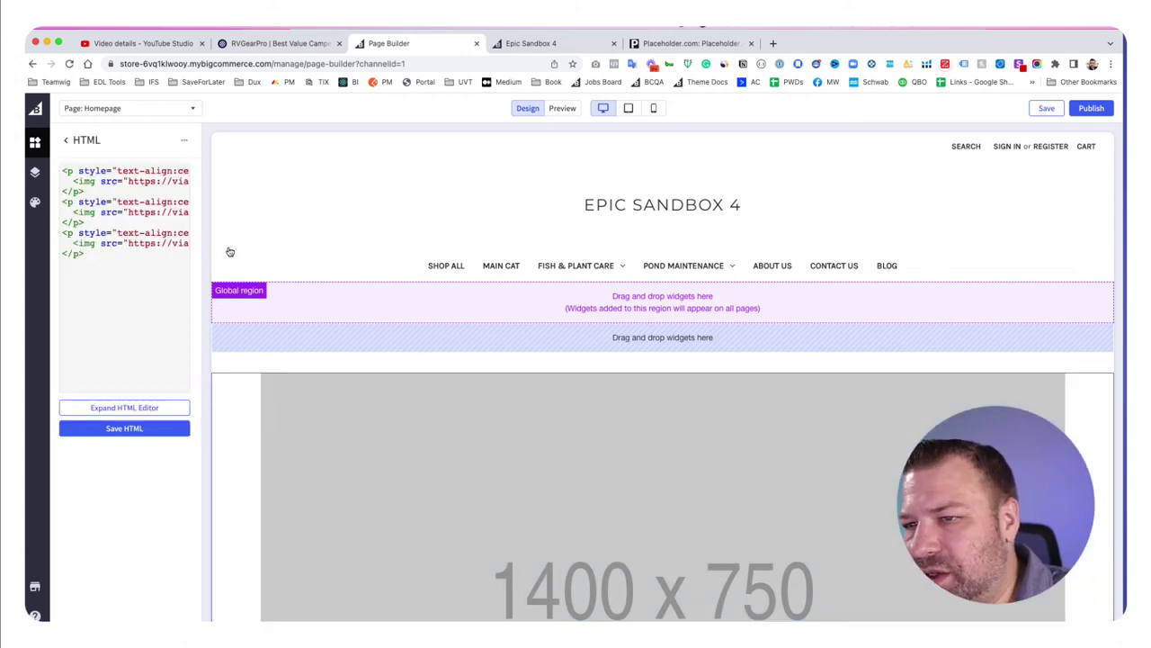
click(144, 408)
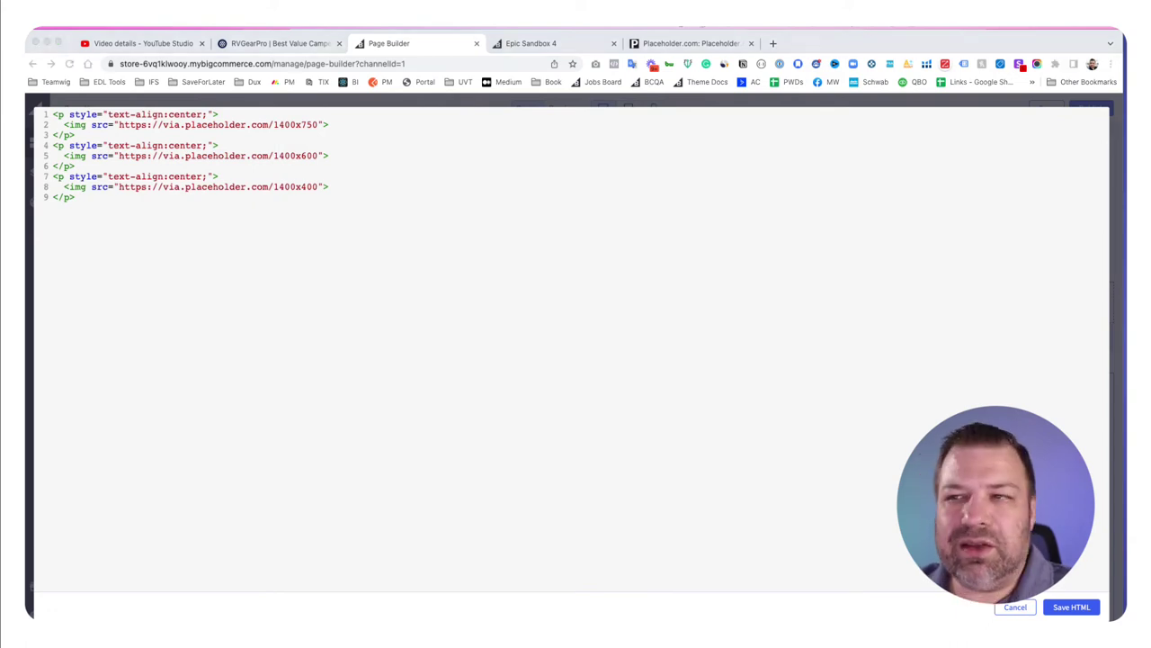
- Narrow the browser window on the storefront to mobile width and examine how the three stacked banners scale
click(550, 44)
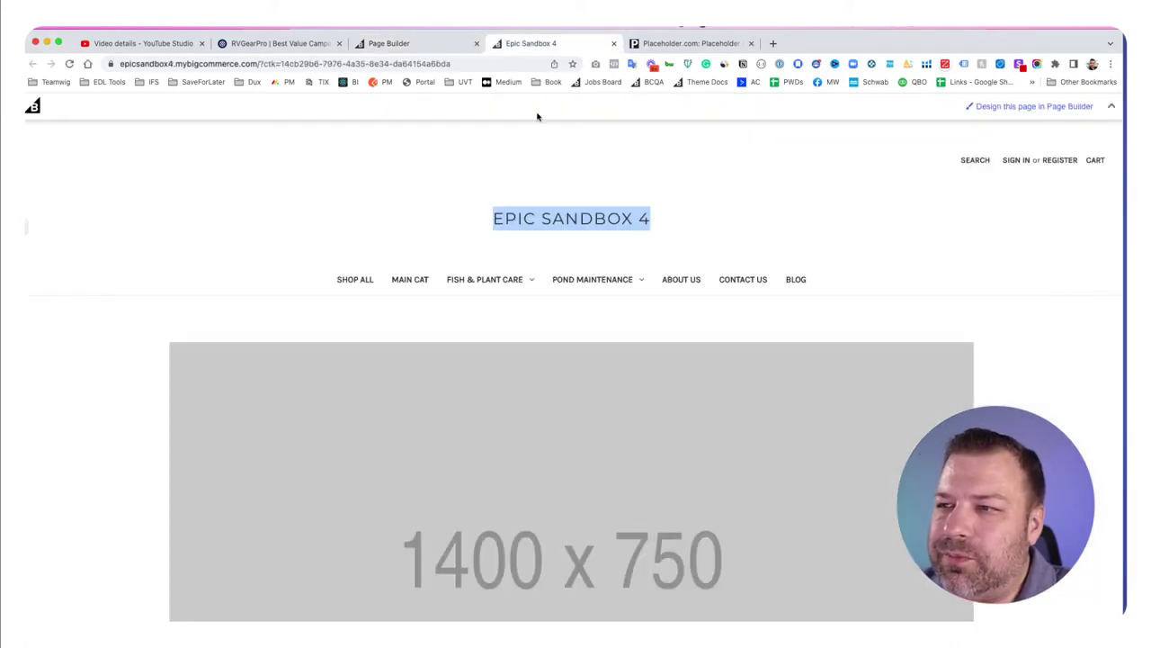
right_click(1065, 331)
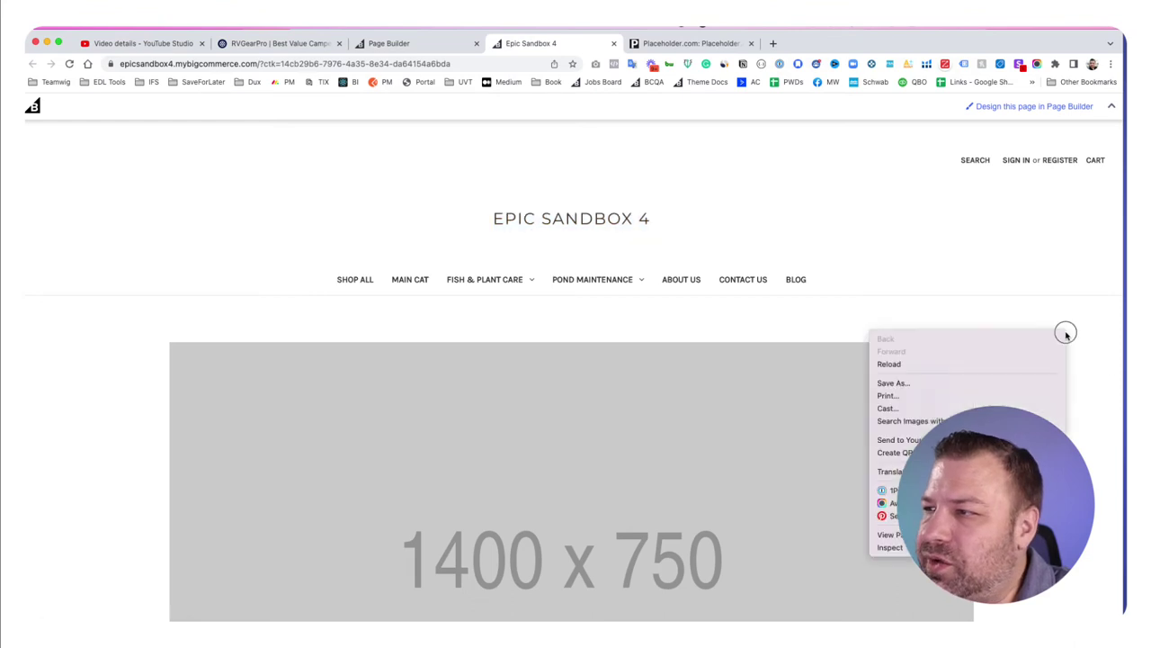
click(1116, 34)
drag(1116, 34, 817, 58)
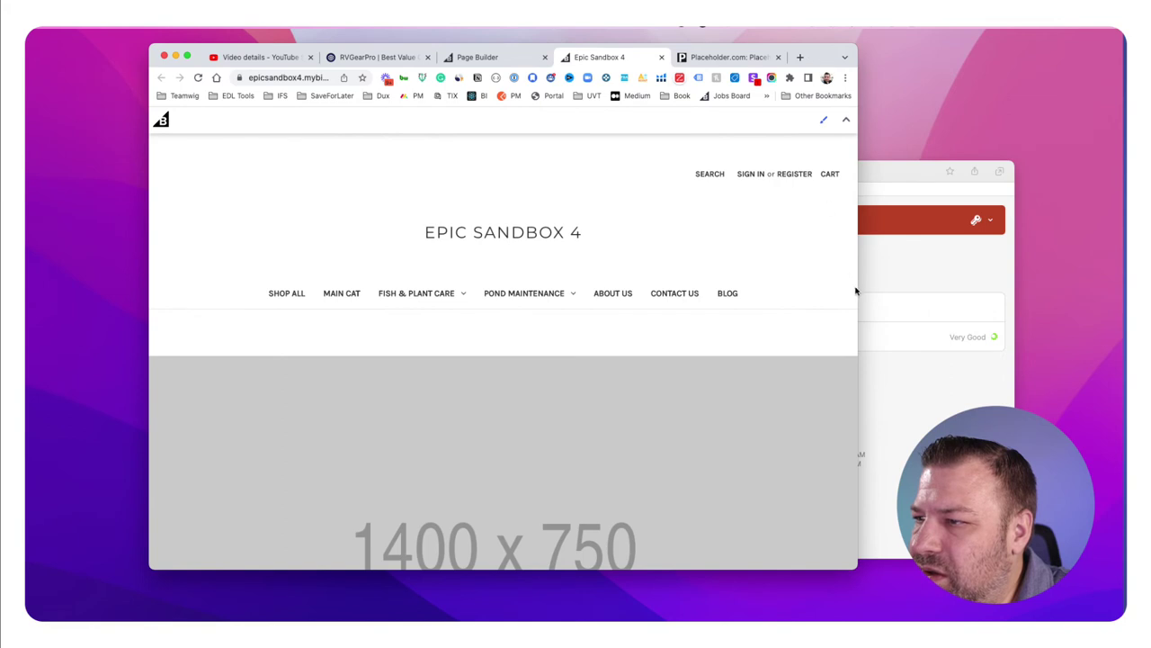
drag(159, 328, 444, 321)
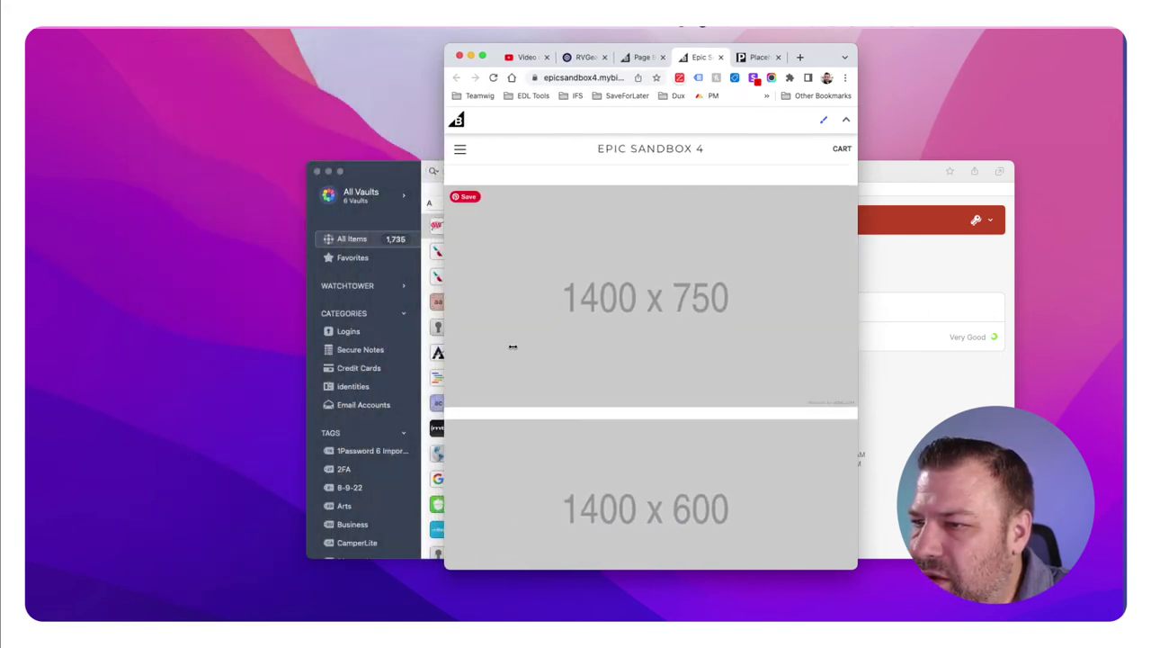
scroll(514, 351, down, 5)
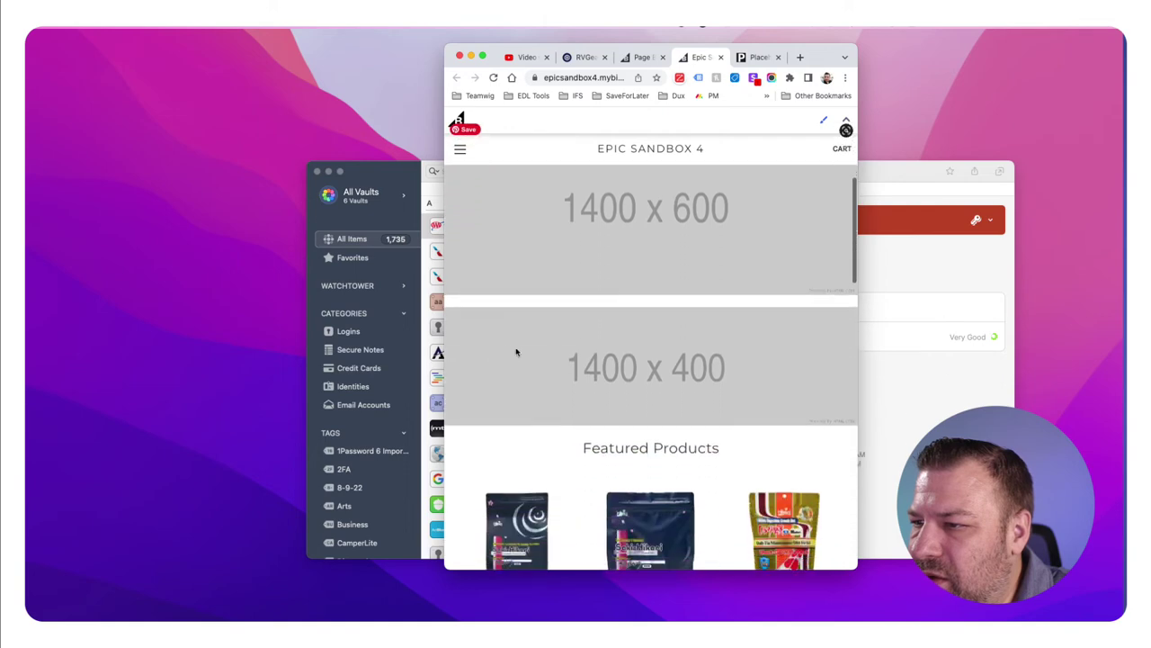
scroll(516, 352, up, 3)
scroll(516, 352, up, 4)
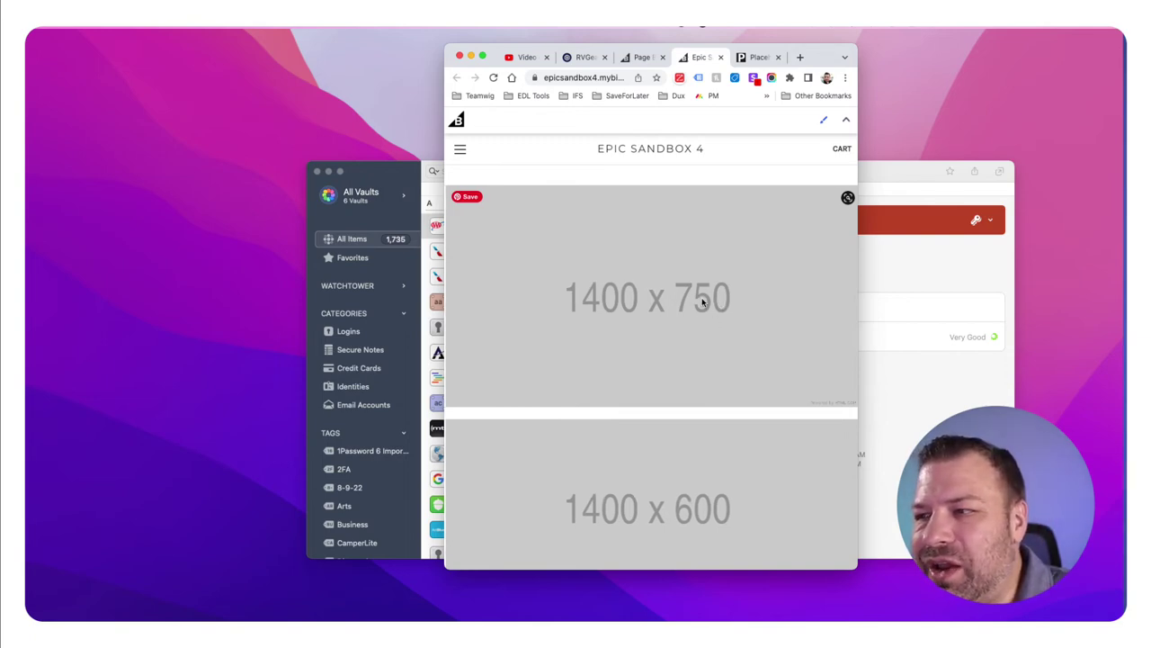
scroll(609, 424, down, 4)
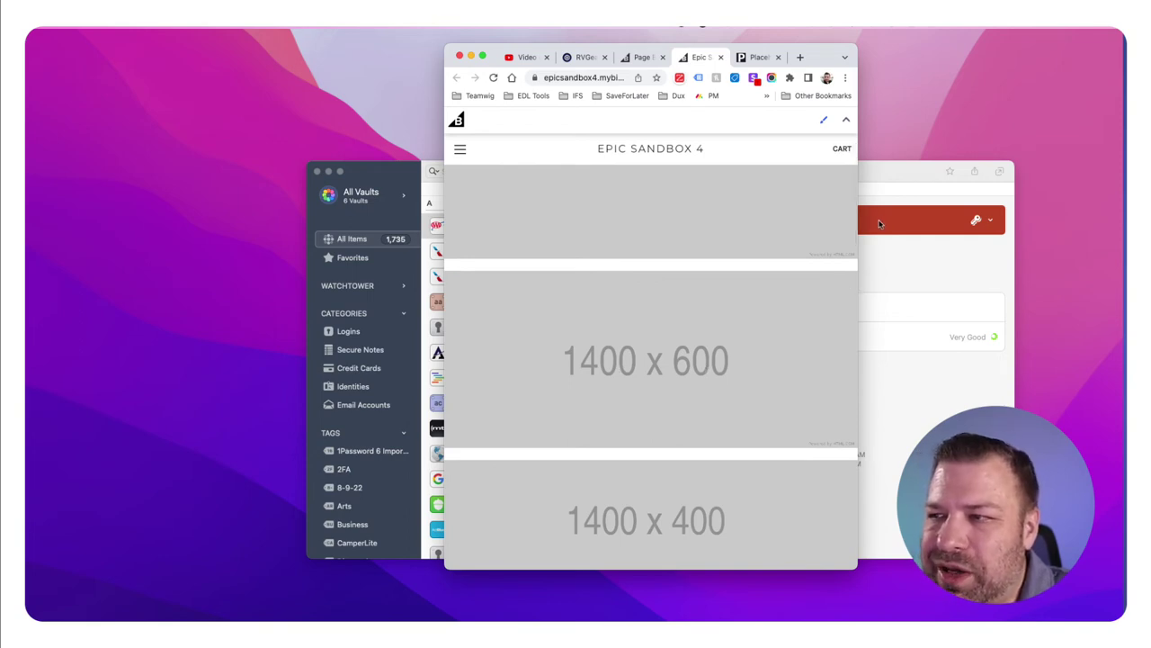
- Widen the browser window back to nearly the full screen width
drag(855, 51, 1121, 52)
drag(438, 43, 40, 49)
drag(861, 56, 845, 72)
- Insert a div styled display:grid;max-width:100%; grid-auto-flow: column; above the existing paragraphs, holding three 600x800 placeholder images with 10px padding
click(415, 77)
click(234, 147)
key(super+Up)
key(Return)
key(Up)
key(Return)
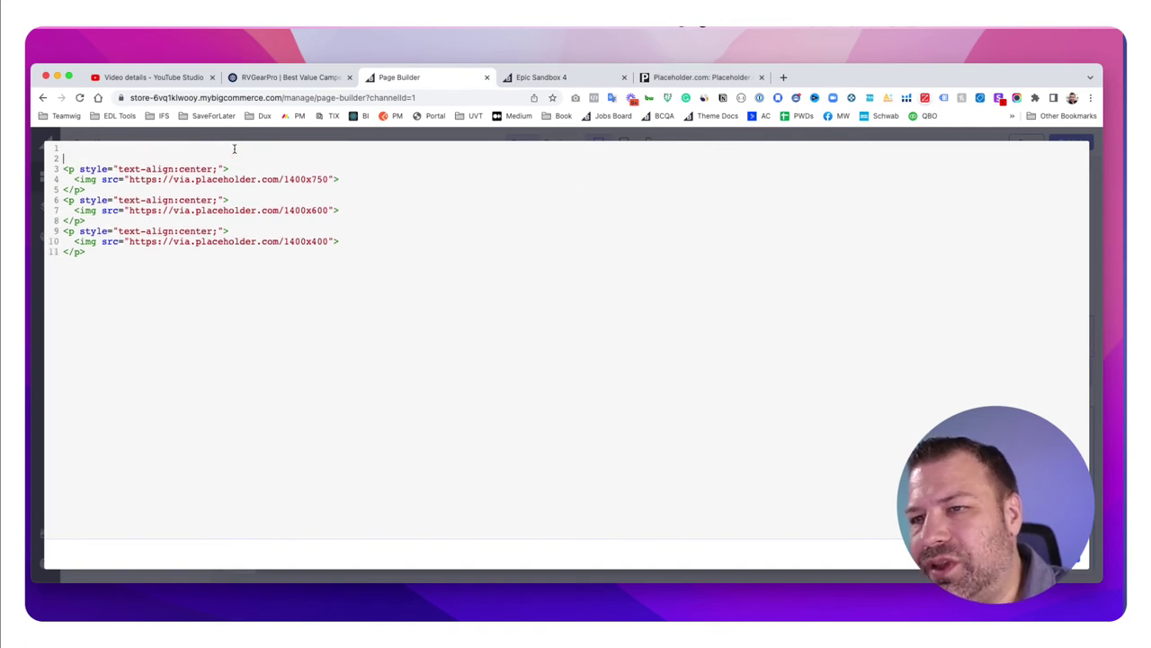
text(<div style="display:grid;max-width:100%; grid-auto-flow: column;">     <img src="https://via.placeholder.com/600x800" style="padding:10px;">     <img src="https://via.placeholder.com/600x800" style="padding:10px;">     <img src="https://via.placeholder.com/600x800" style="padding:10px;"> </div>)
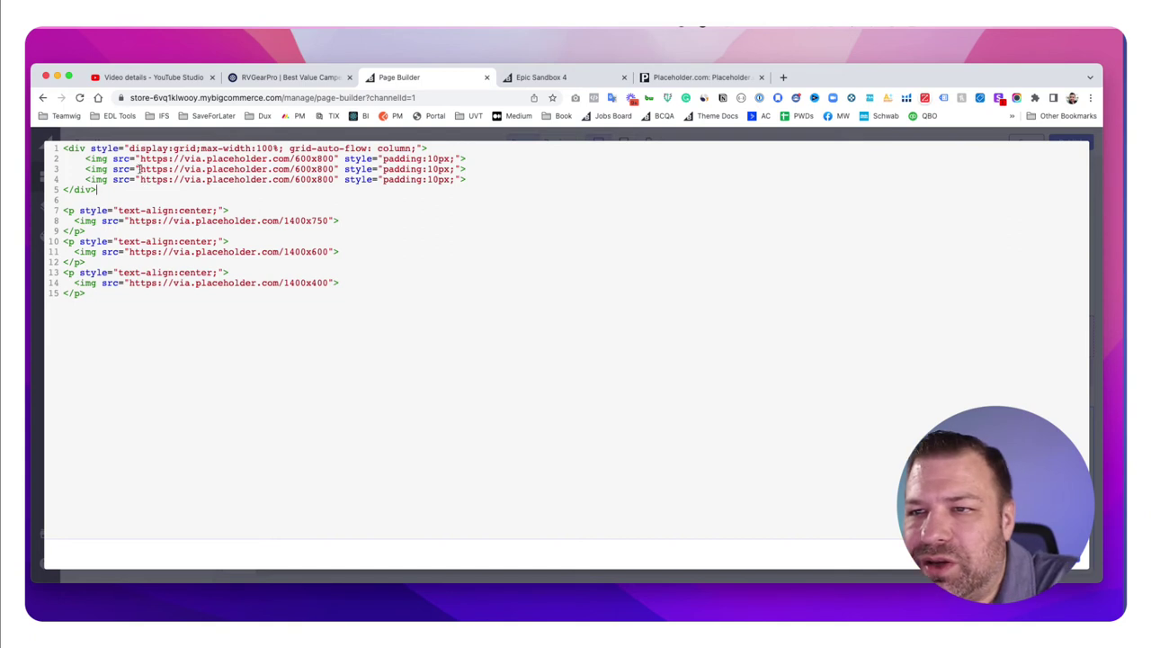
- Review the div's display:grid, max-width:100% and grid-auto-flow: column style properties in the HTML editor
double_click(75, 148)
drag(144, 148, 439, 149)
click(141, 153)
drag(128, 149, 417, 148)
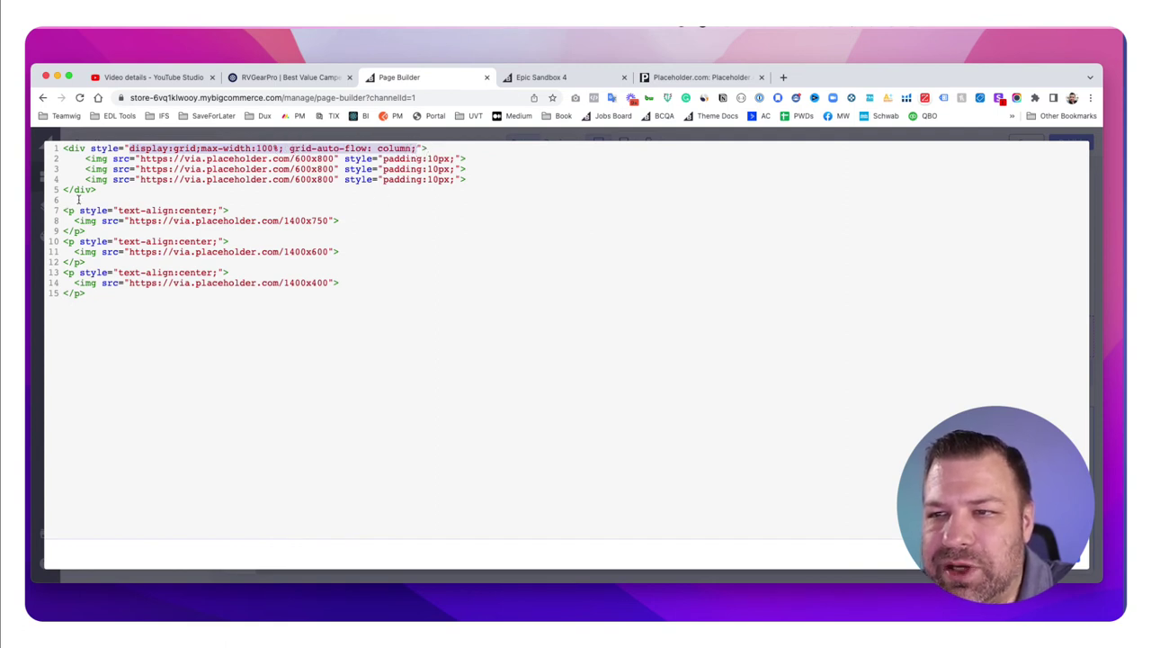
click(106, 153)
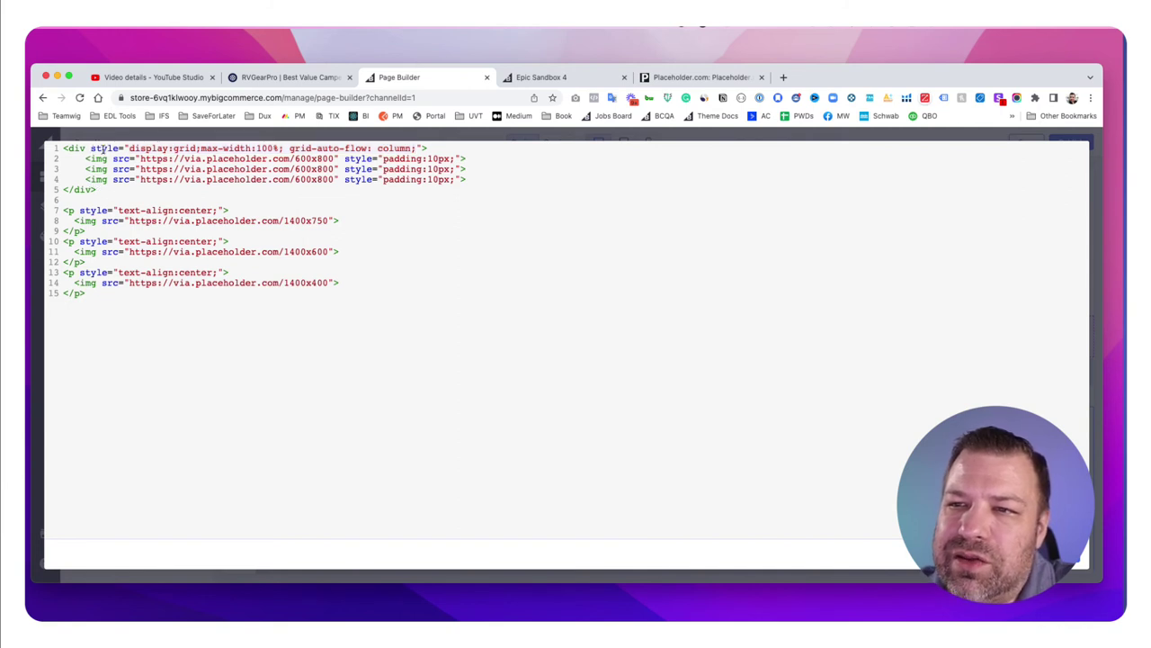
drag(128, 146, 190, 155)
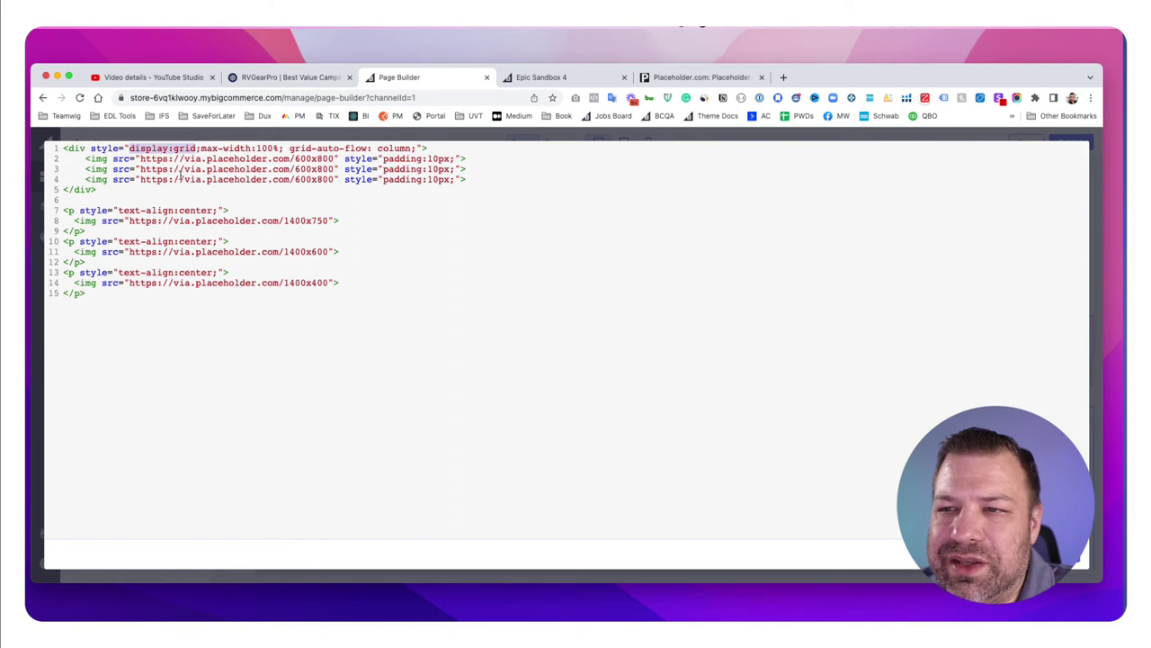
drag(279, 147, 203, 148)
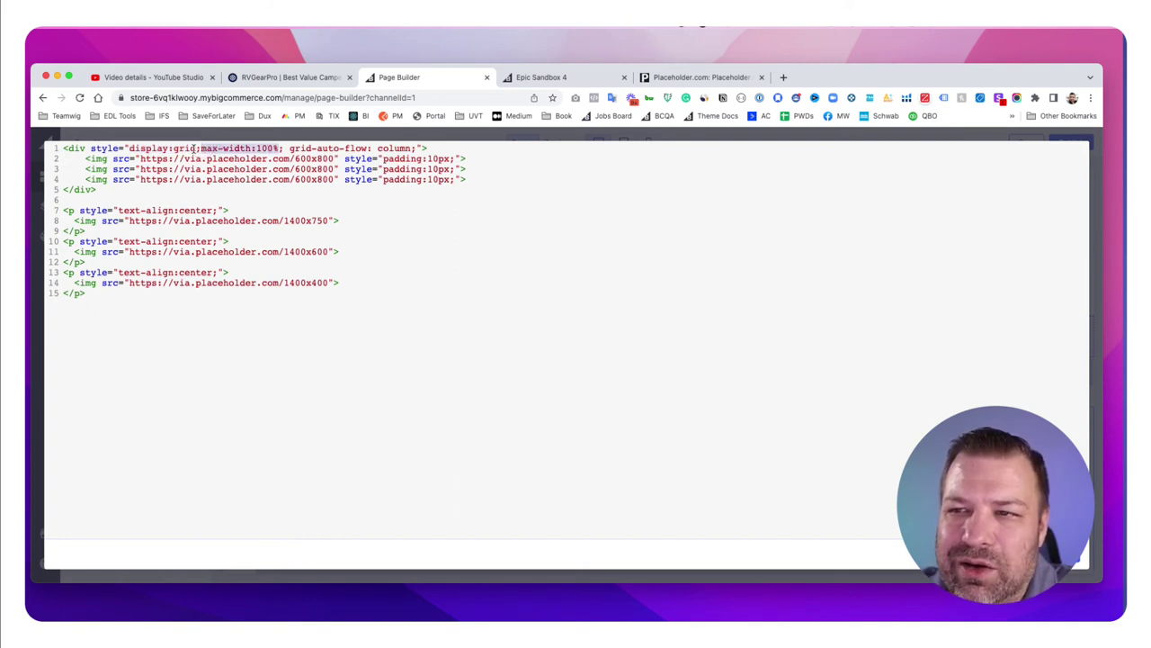
drag(290, 148, 417, 147)
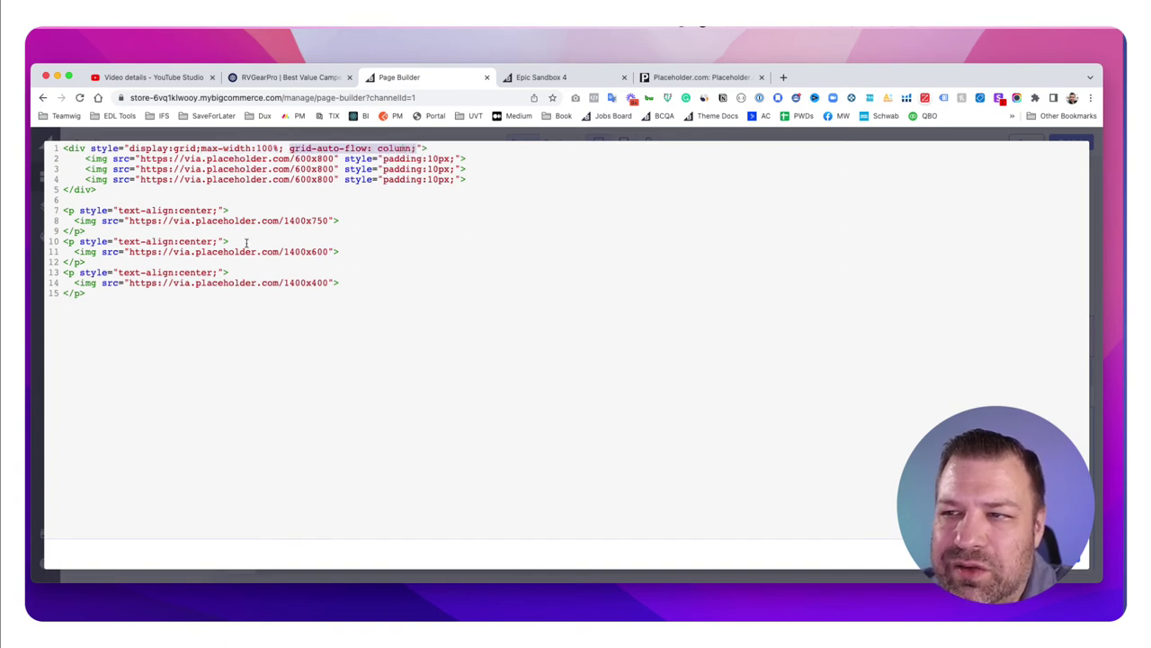
- Review the three 600x800 image tags and their padding style, and save the HTML to the homepage widget
click(146, 180)
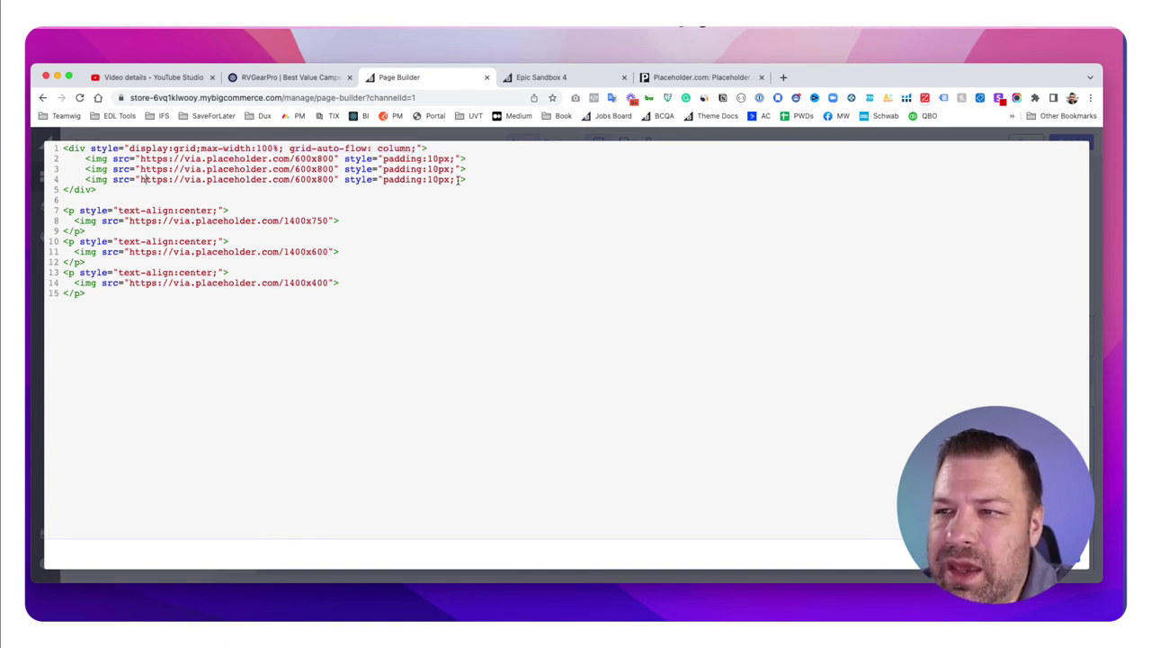
drag(471, 179, 87, 158)
click(348, 164)
drag(295, 159, 455, 158)
click(439, 158)
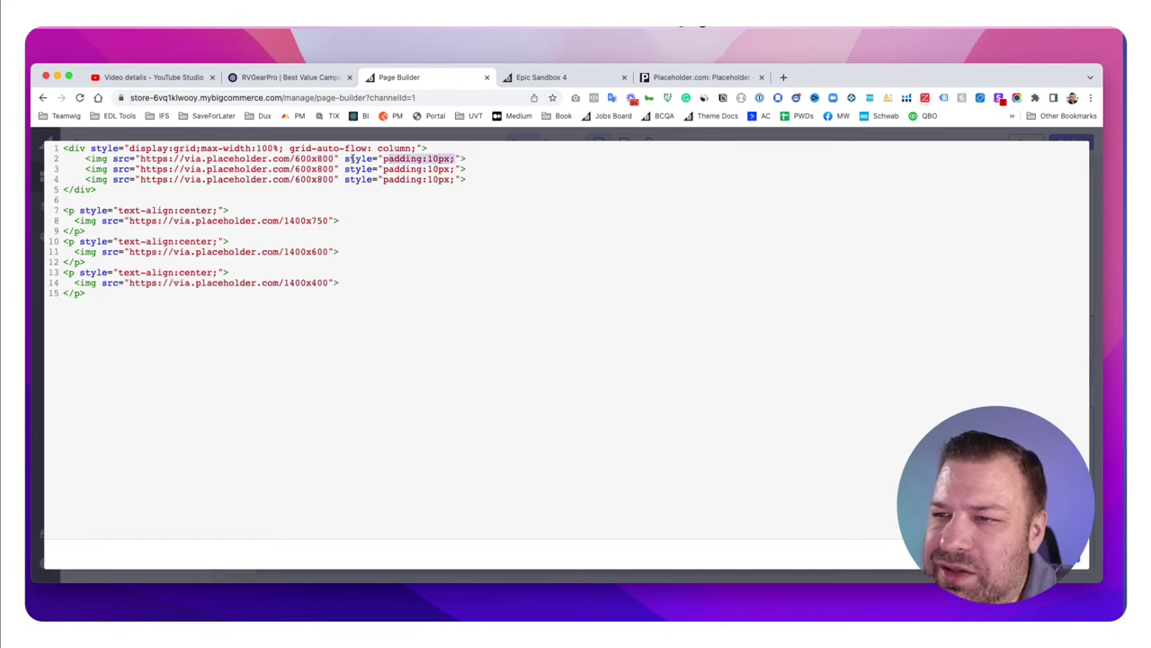
drag(344, 158, 461, 158)
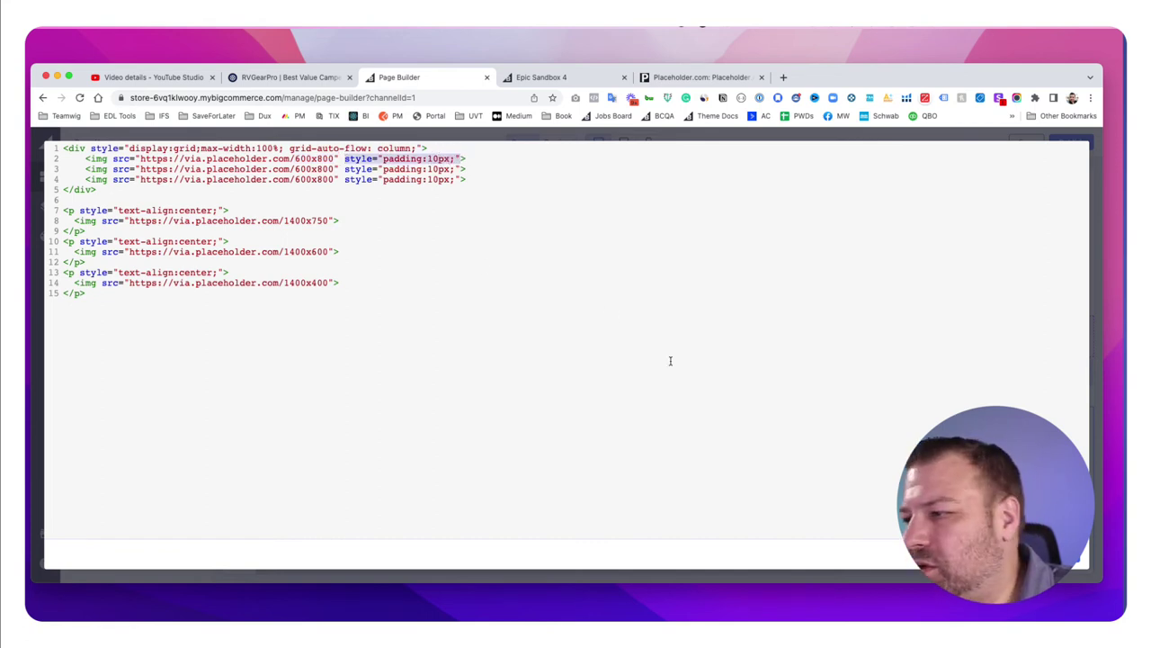
key(Escape)
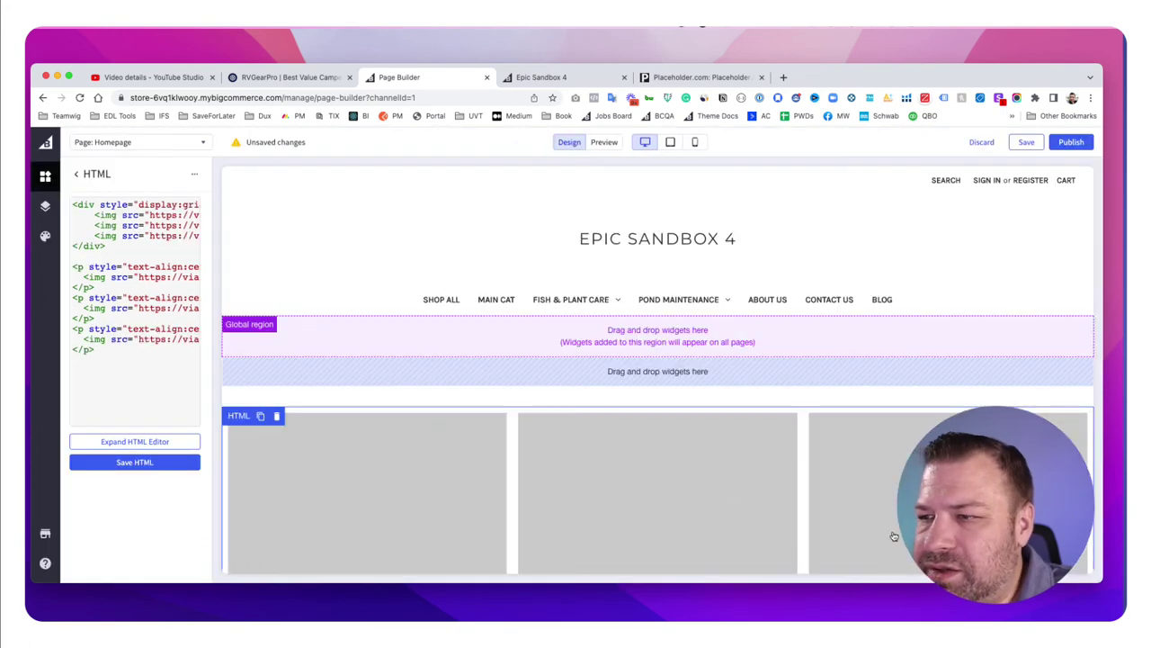
- Publish the homepage changes and reload the Epic Sandbox 4 storefront page
click(1072, 143)
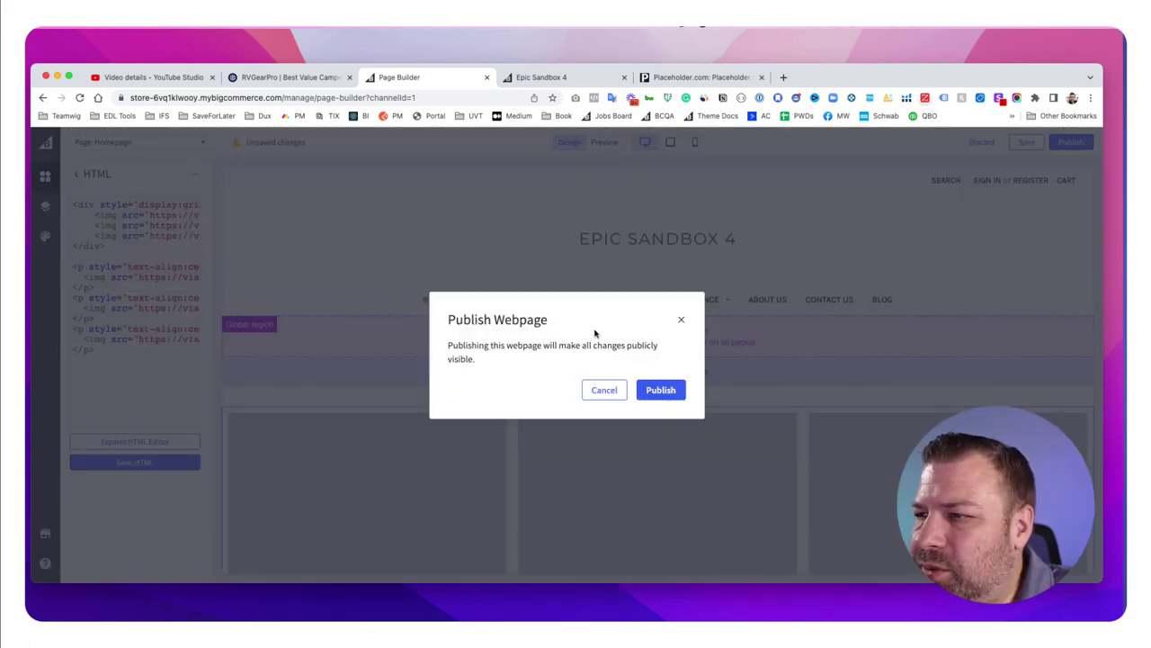
click(661, 389)
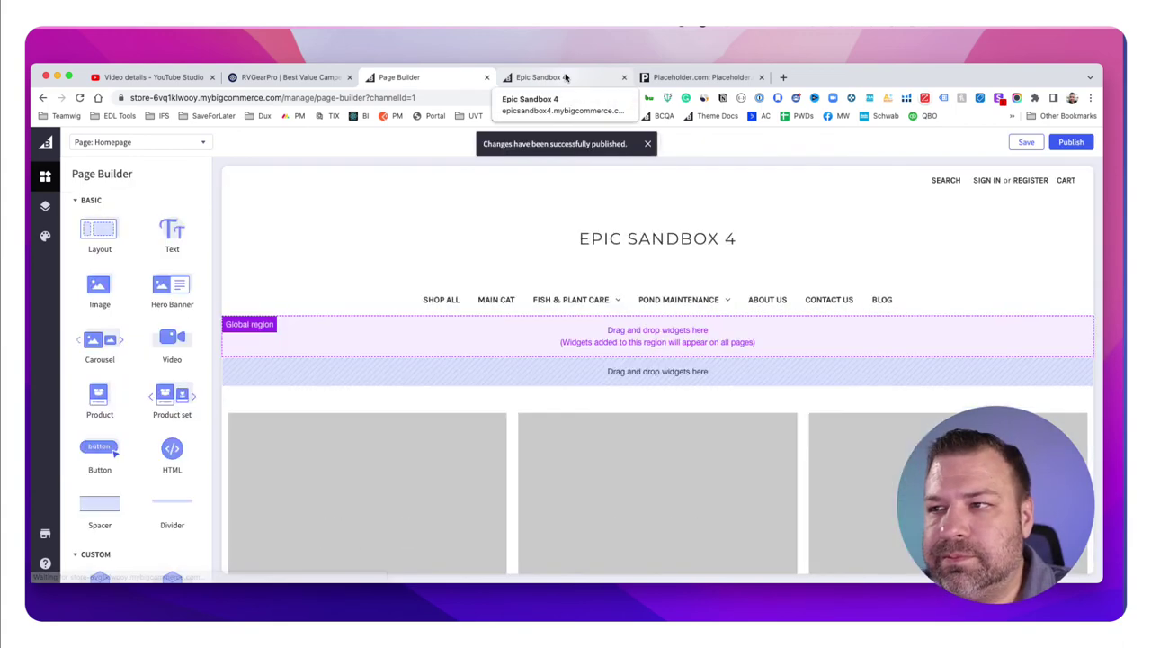
click(565, 77)
key(super+r)
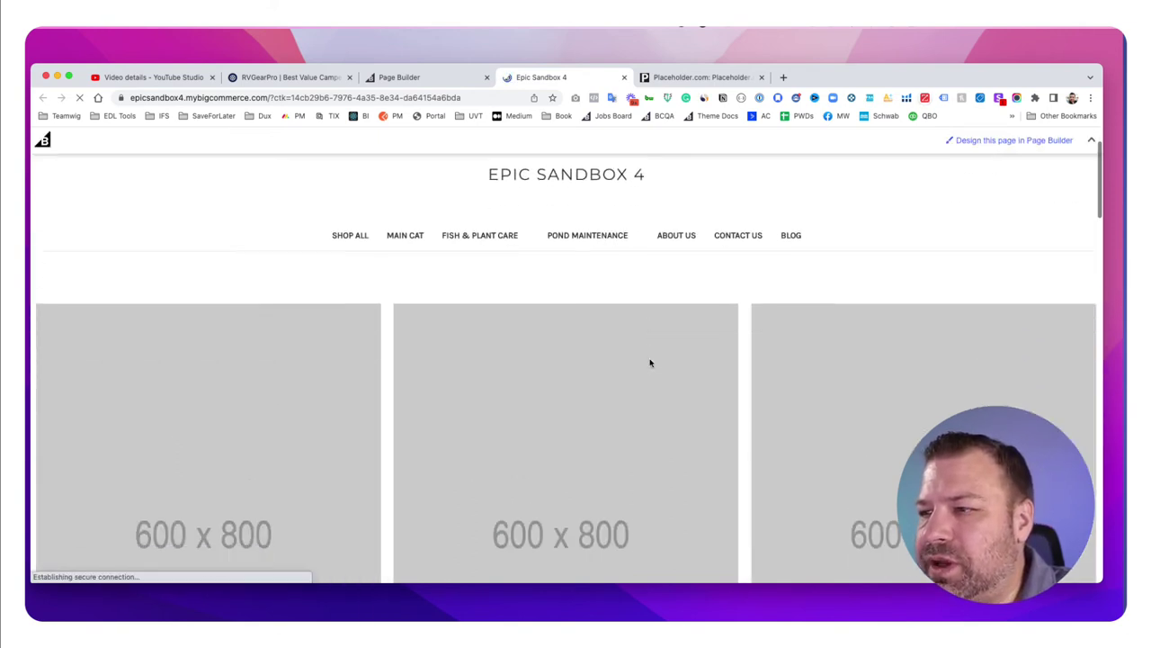
- Examine how the three 600x800 placeholder images fill the desktop storefront, including their height, spacing and the banner below them
scroll(651, 360, down, 3)
scroll(650, 363, down, 3)
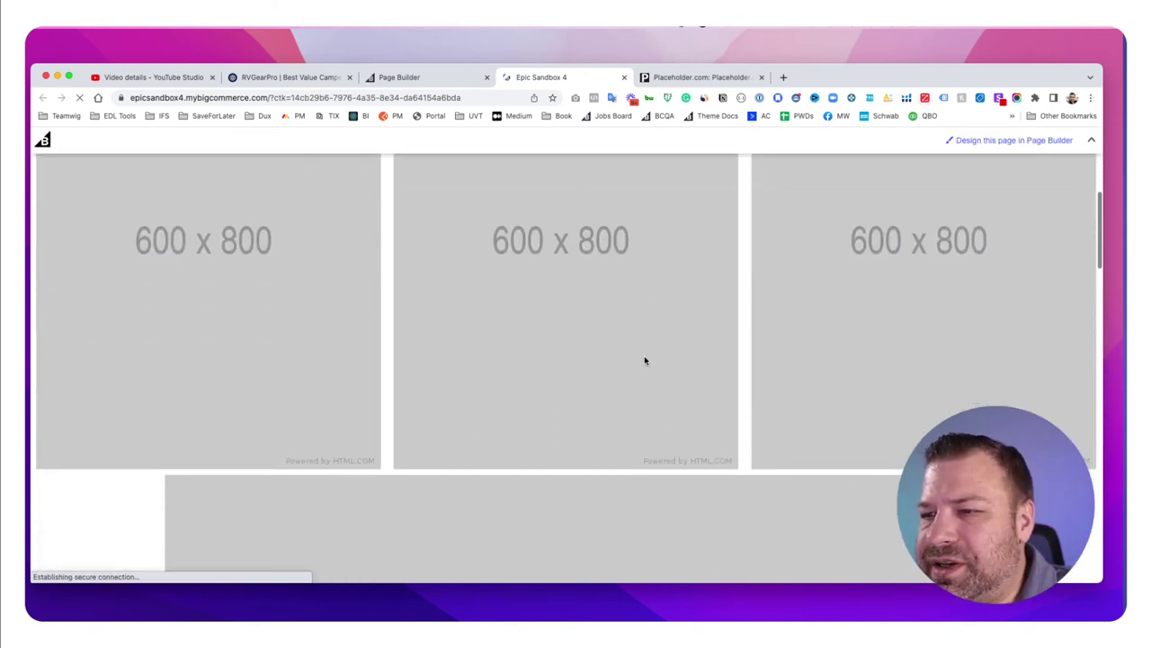
scroll(644, 355, up, 2)
scroll(645, 360, up, 3)
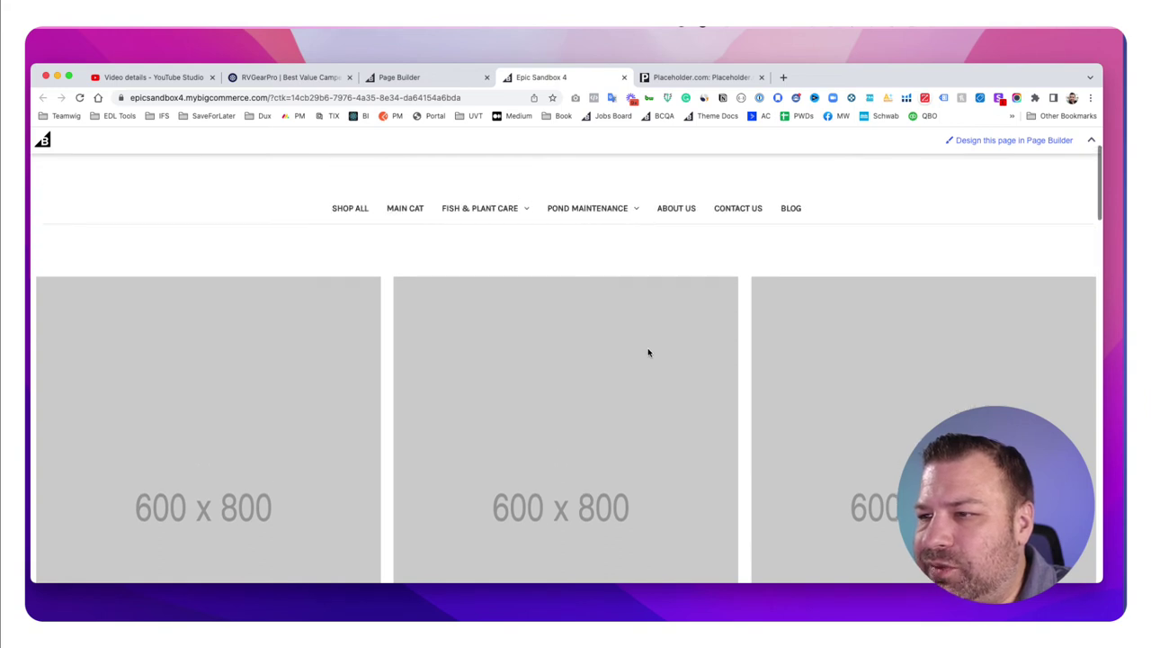
scroll(648, 353, down, 3)
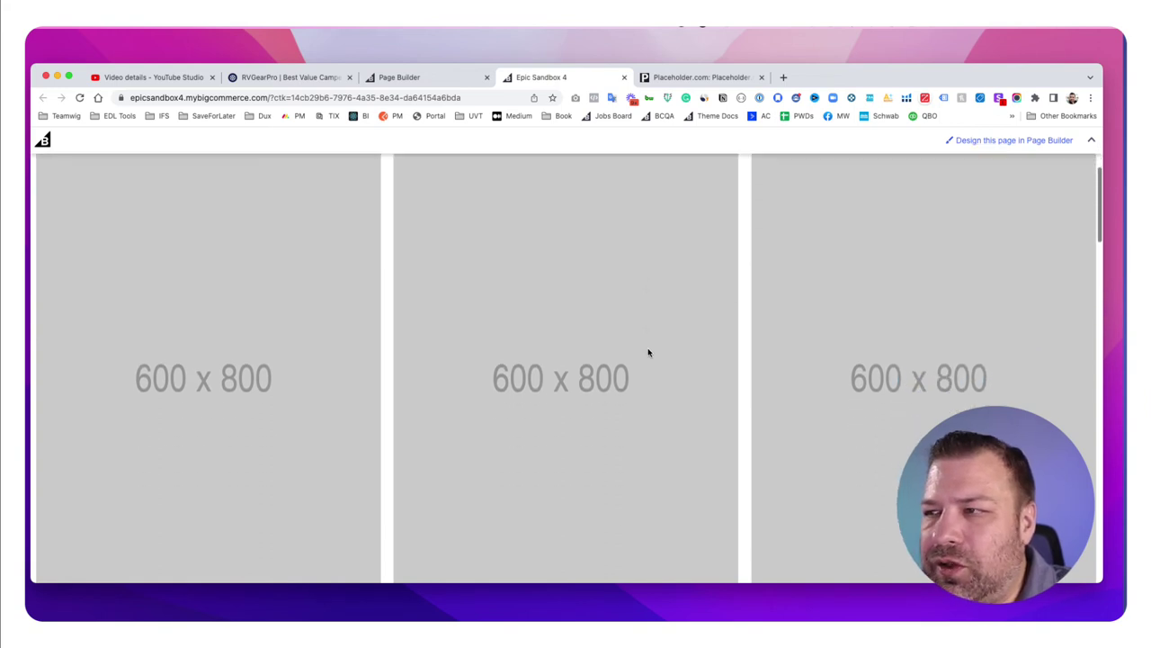
scroll(649, 353, down, 2)
scroll(649, 353, up, 2)
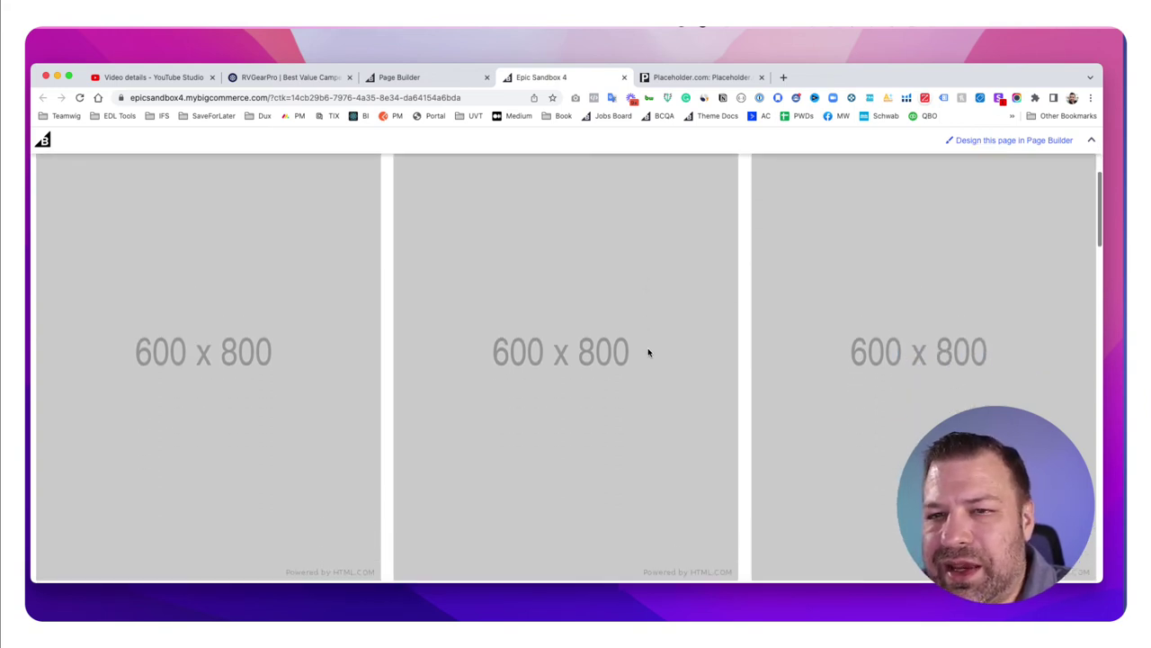
scroll(648, 352, up, 1)
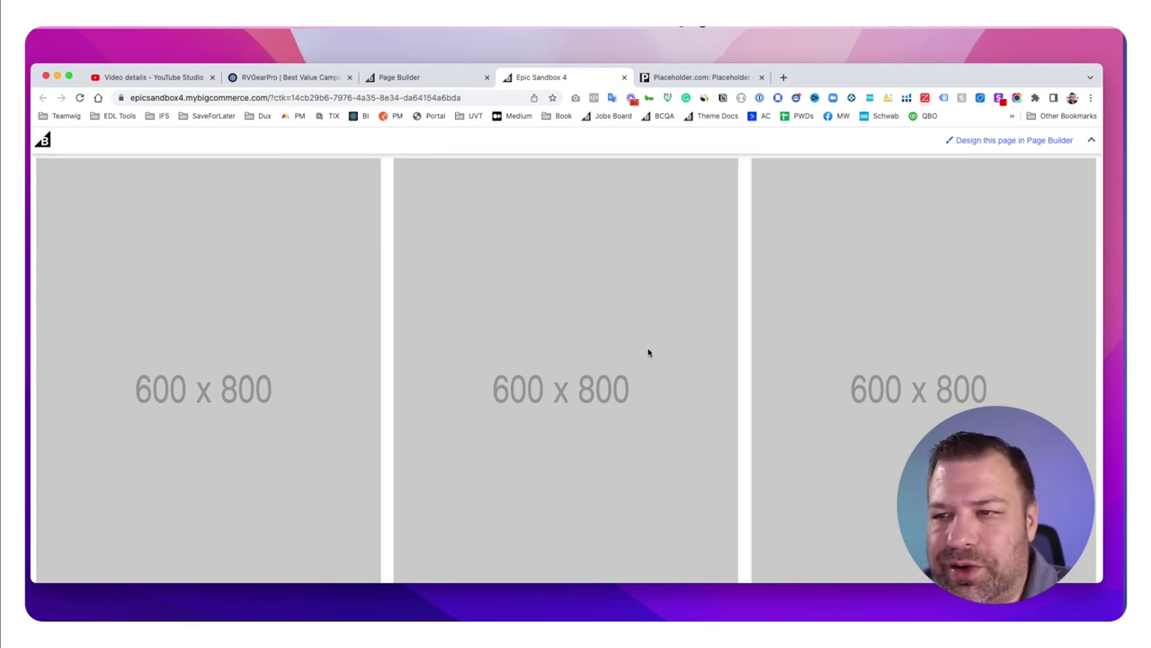
scroll(648, 353, up, 2)
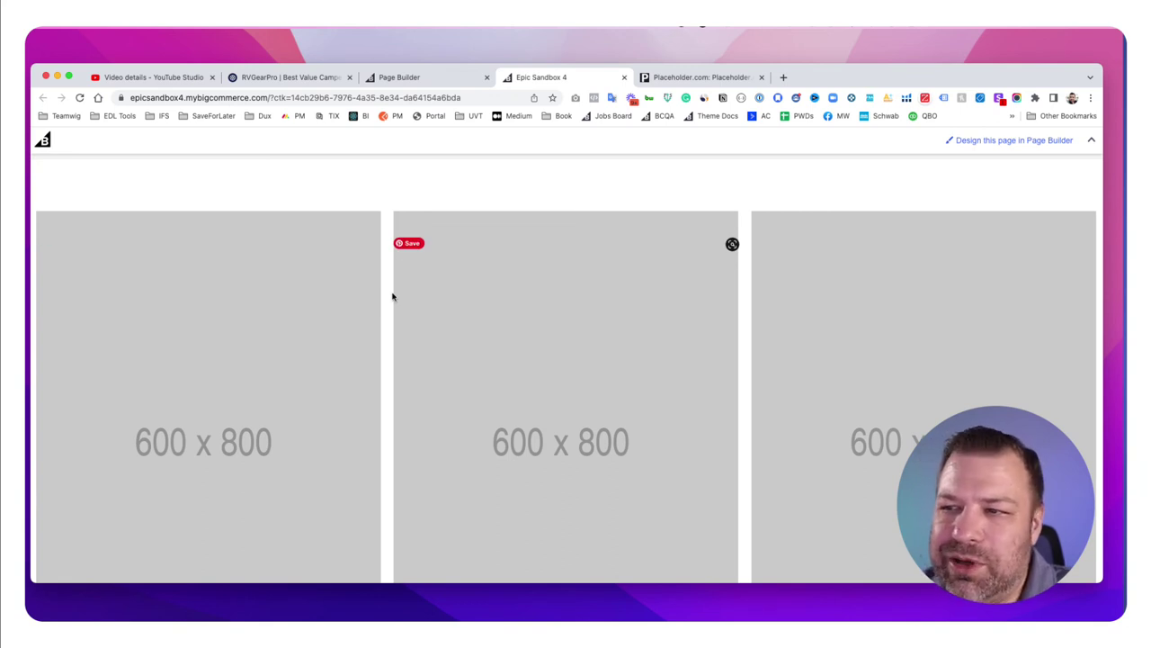
scroll(578, 370, down, 3)
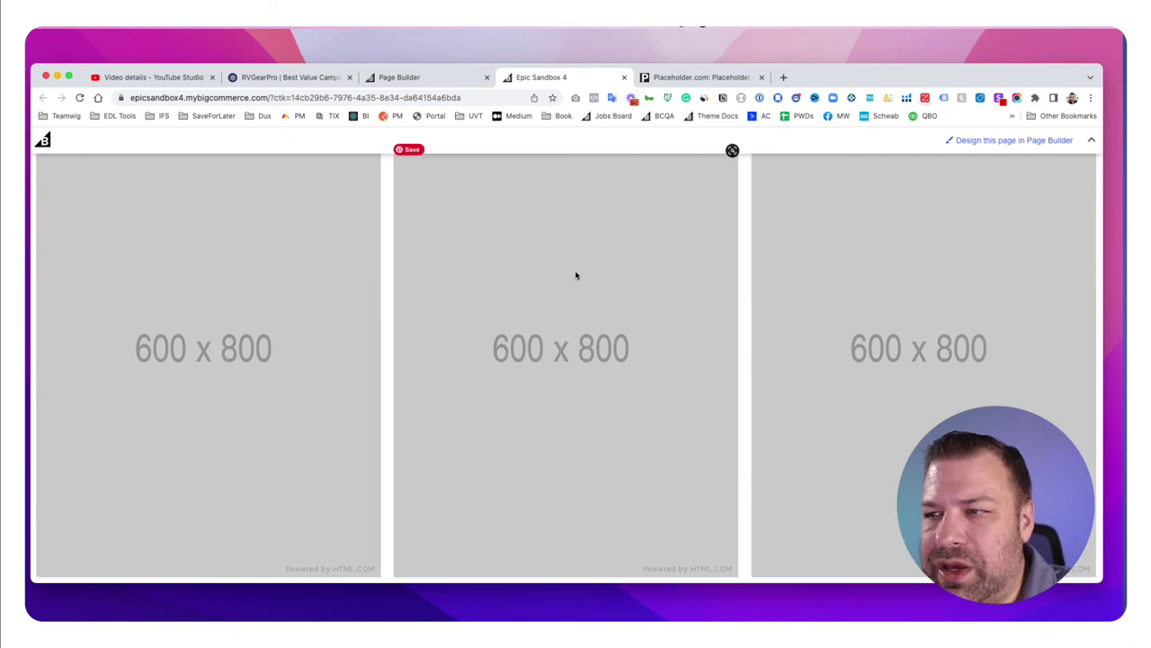
scroll(574, 333, up, 2)
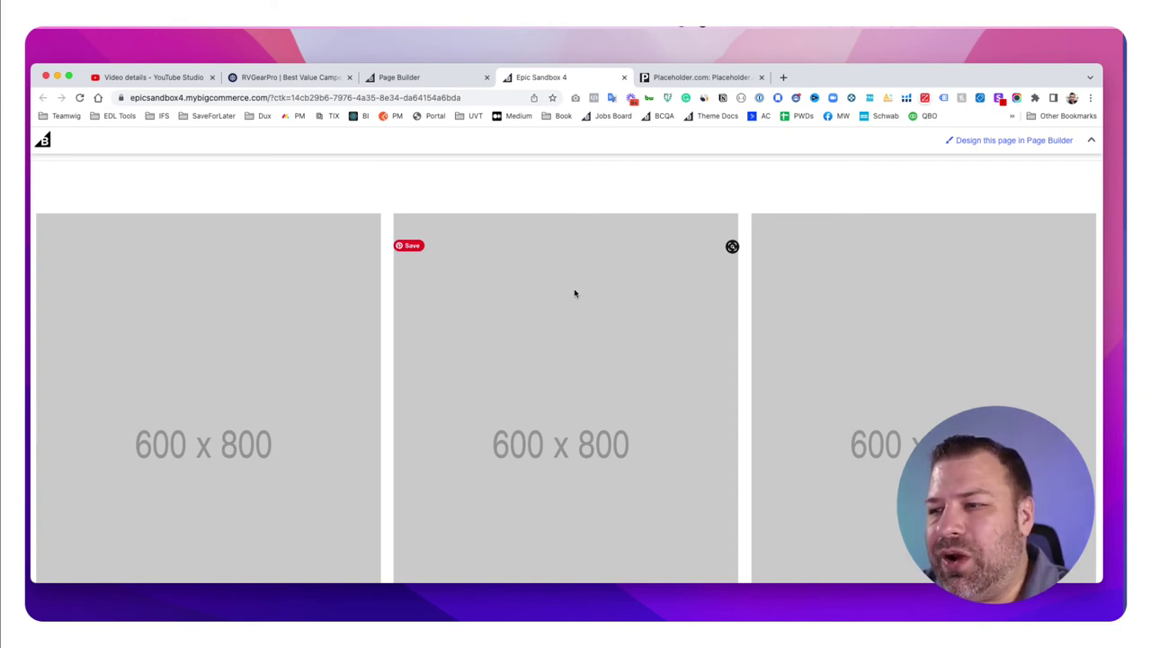
scroll(564, 385, up, 2)
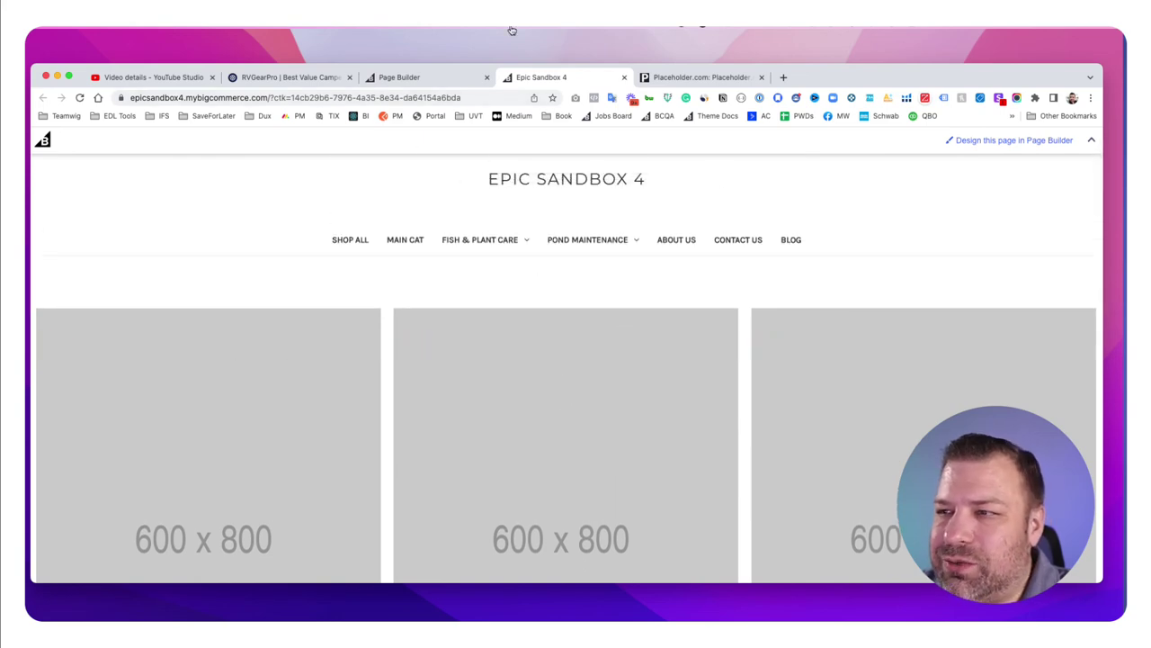
- Set the grid div's max-width to 1600px in the homepage HTML widget's expanded editor
click(397, 79)
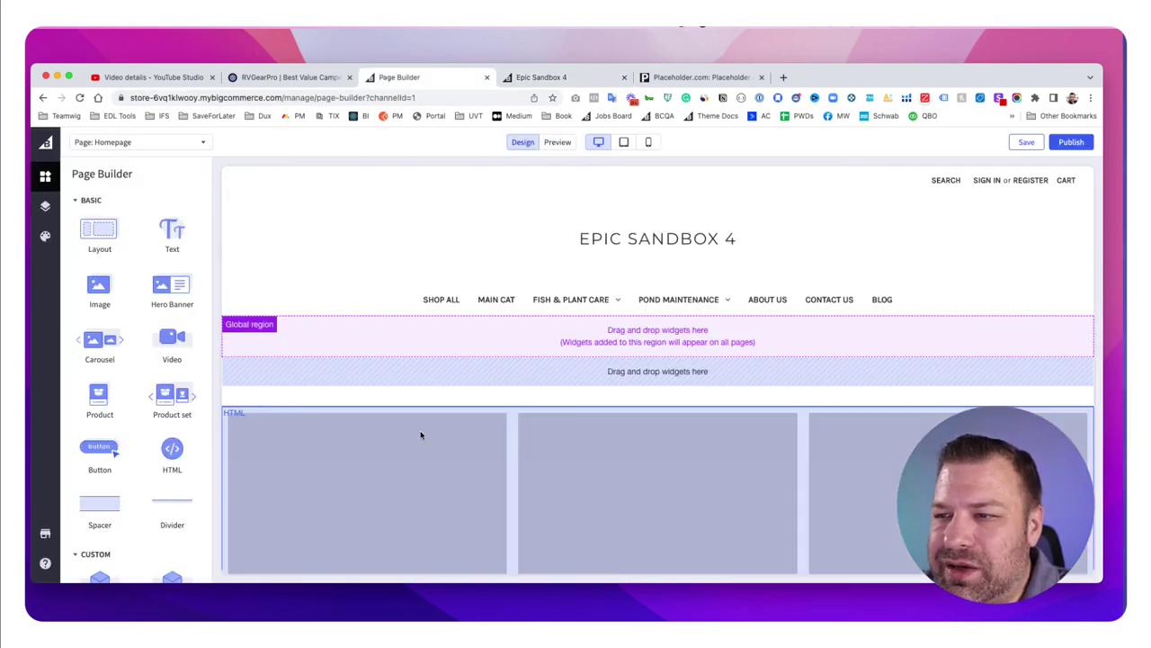
click(423, 436)
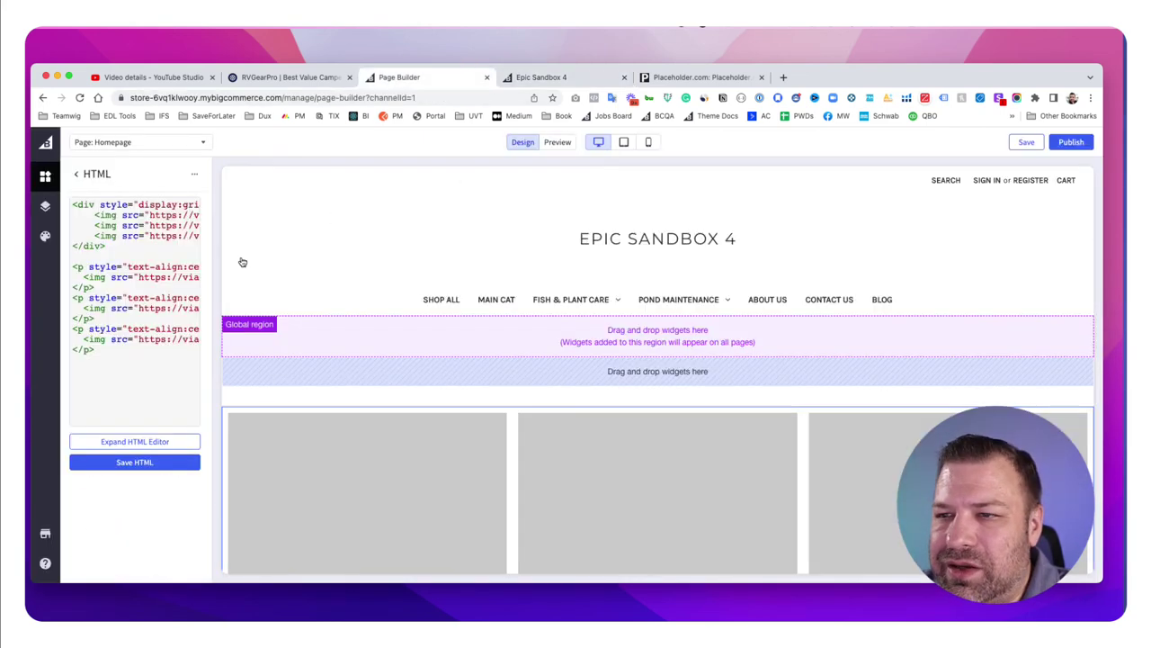
click(158, 441)
drag(255, 147, 278, 148)
text(1600; grid-auto-flow: column;">)
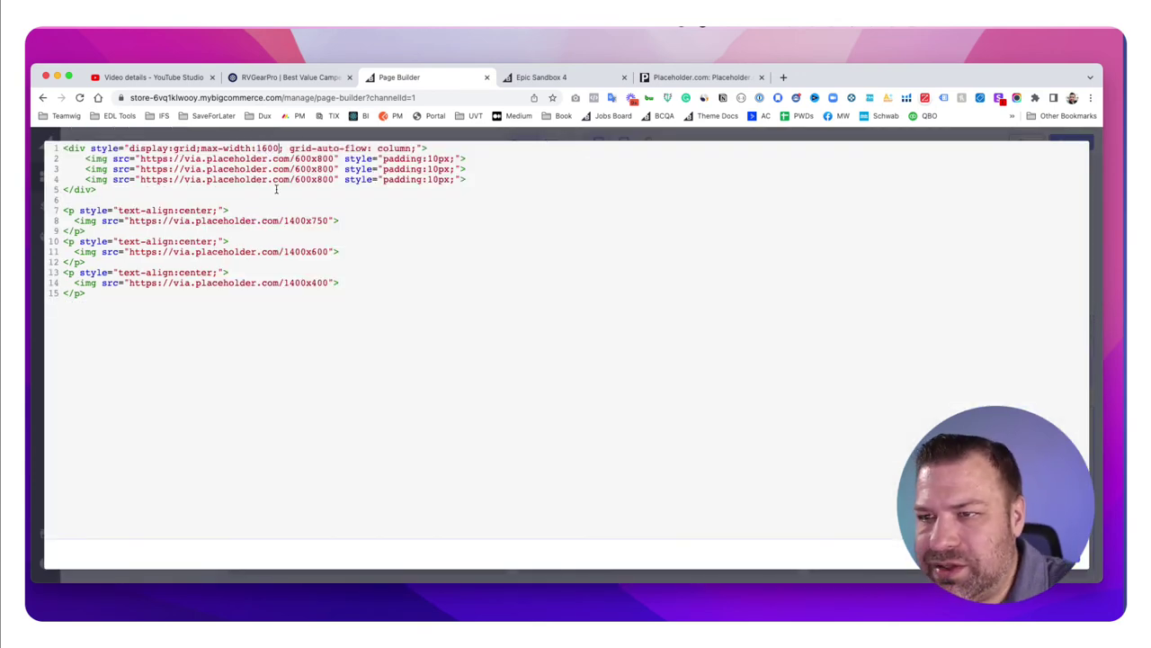
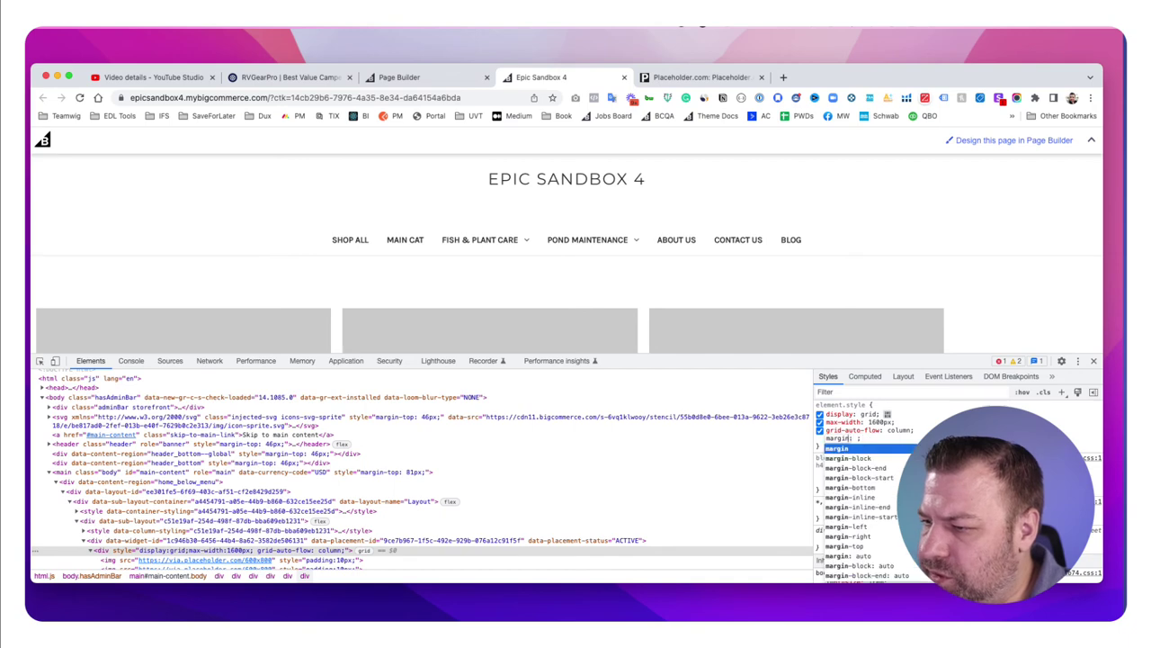
- Test margin: auto on the storefront's grid div in the developer tools, and close the tools
key(Tab)
text(auto)
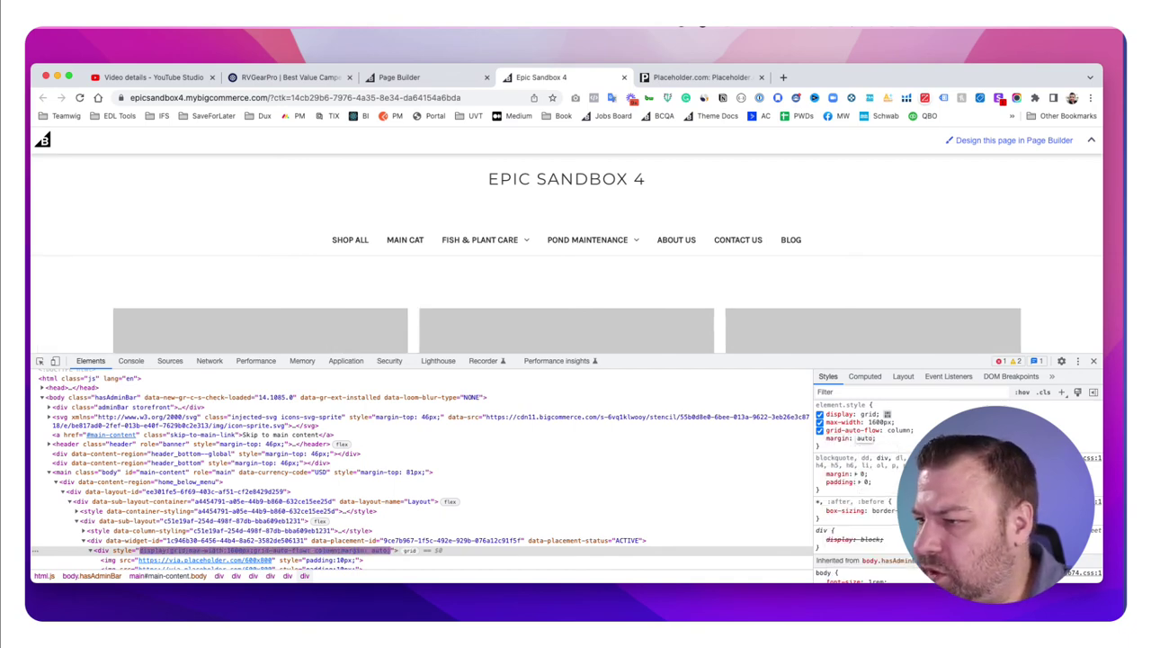
click(1091, 361)
- Add margin: auto; to the grid div's style in the Page Builder HTML widget and remove the extra spaces before it
click(383, 83)
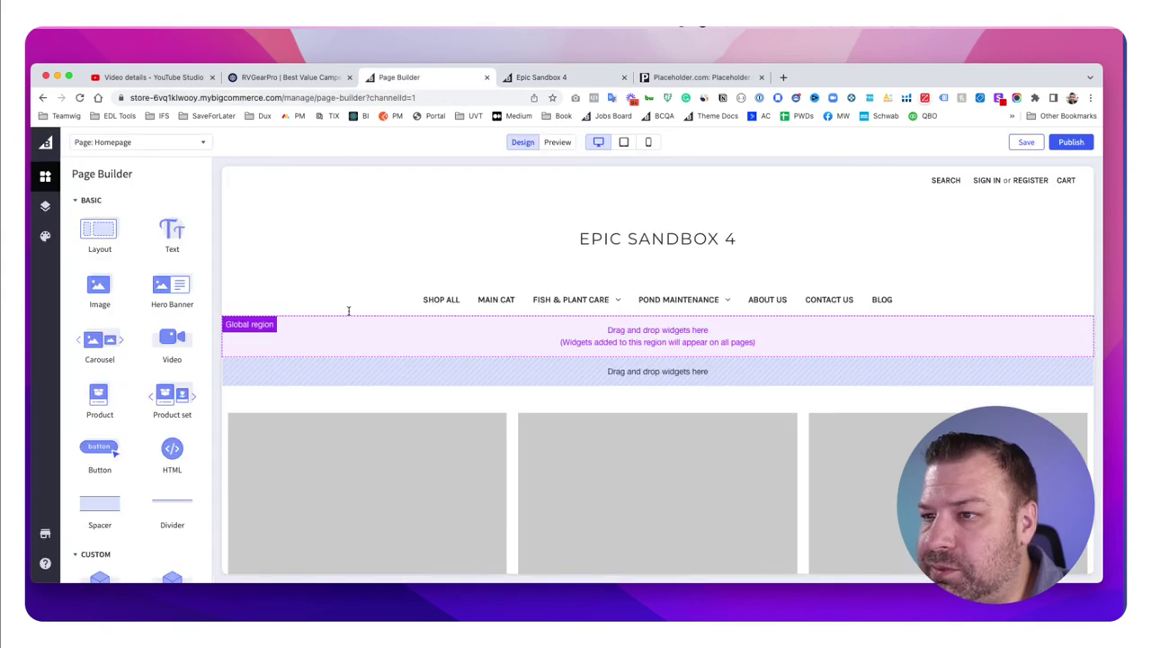
click(361, 454)
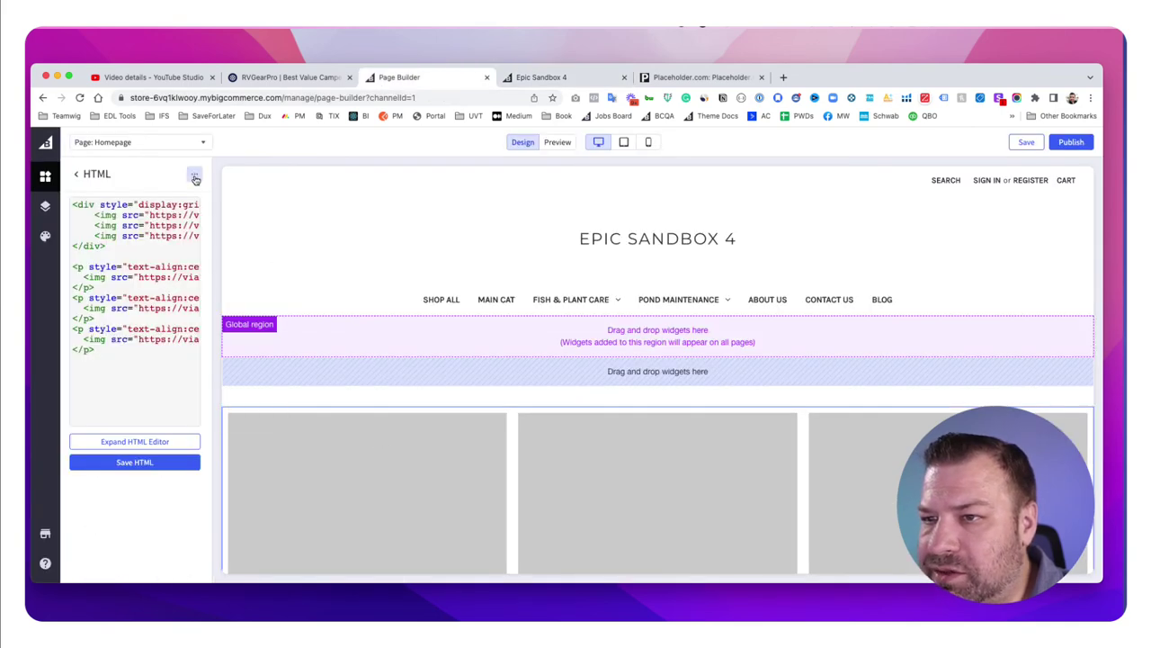
click(169, 441)
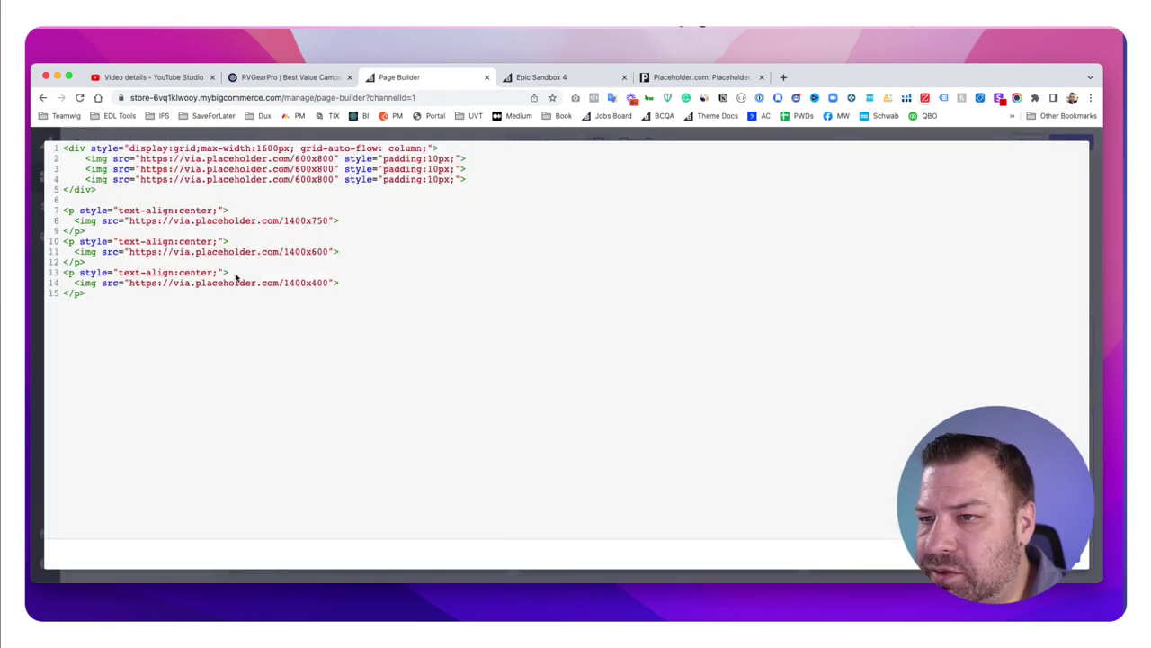
text(margin: auto;)
click(449, 148)
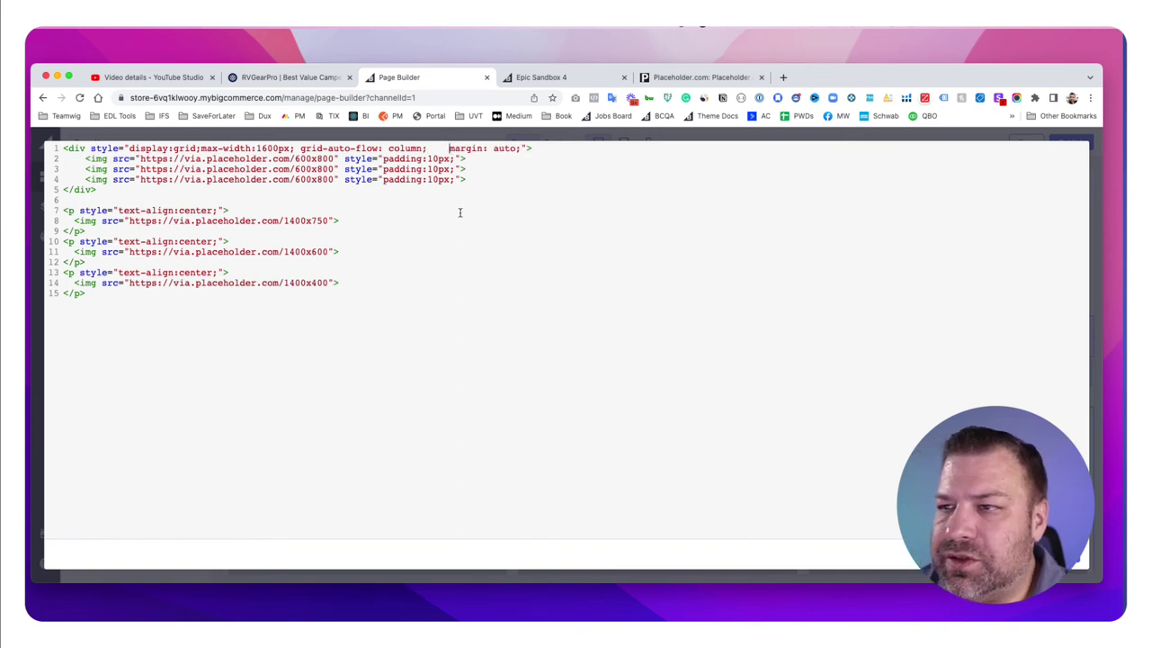
key(BackSpace)
key(BackSpace)
key(BackSpace)
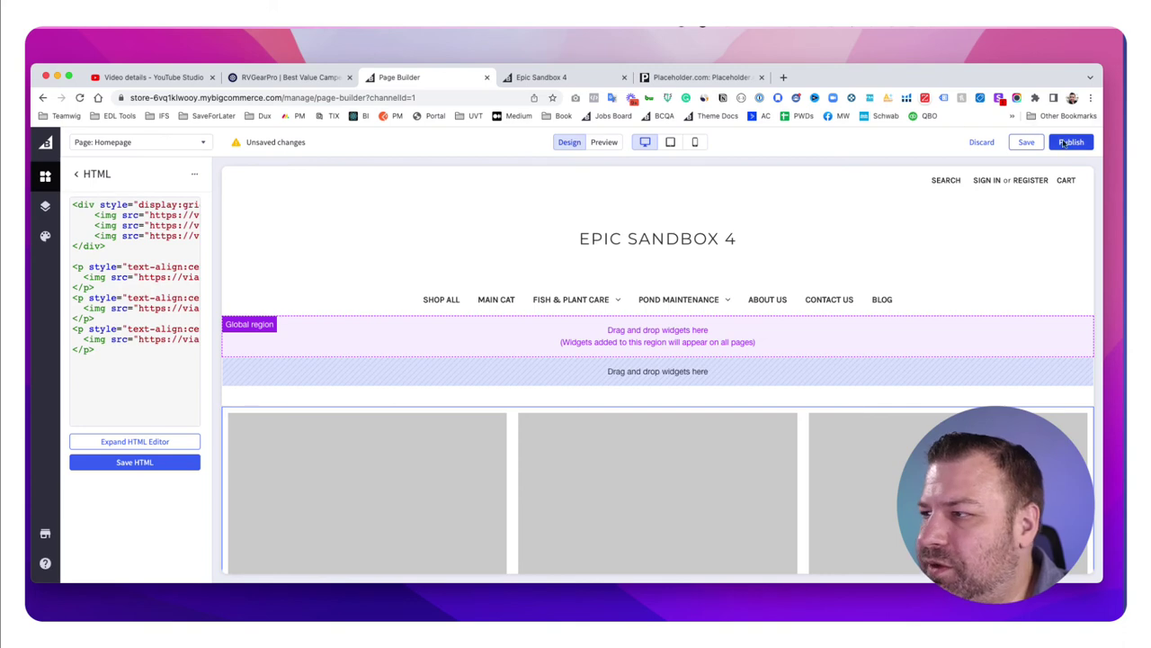
- Publish the homepage with the updated HTML widget and switch to the Epic Sandbox 4 storefront
click(1070, 142)
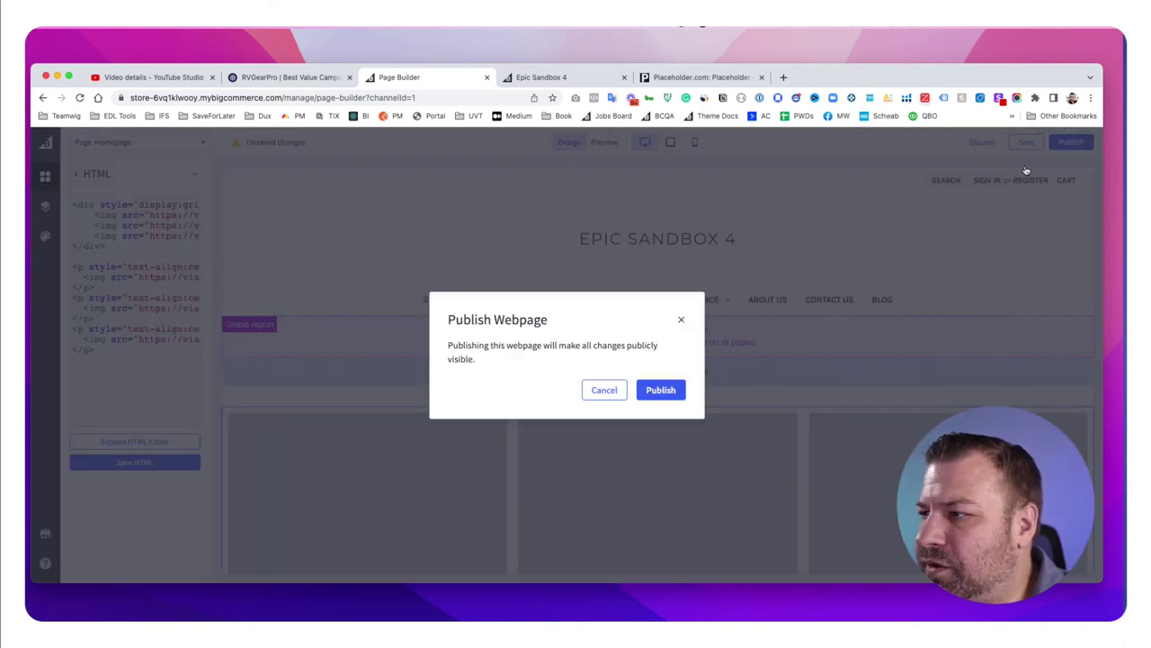
click(660, 390)
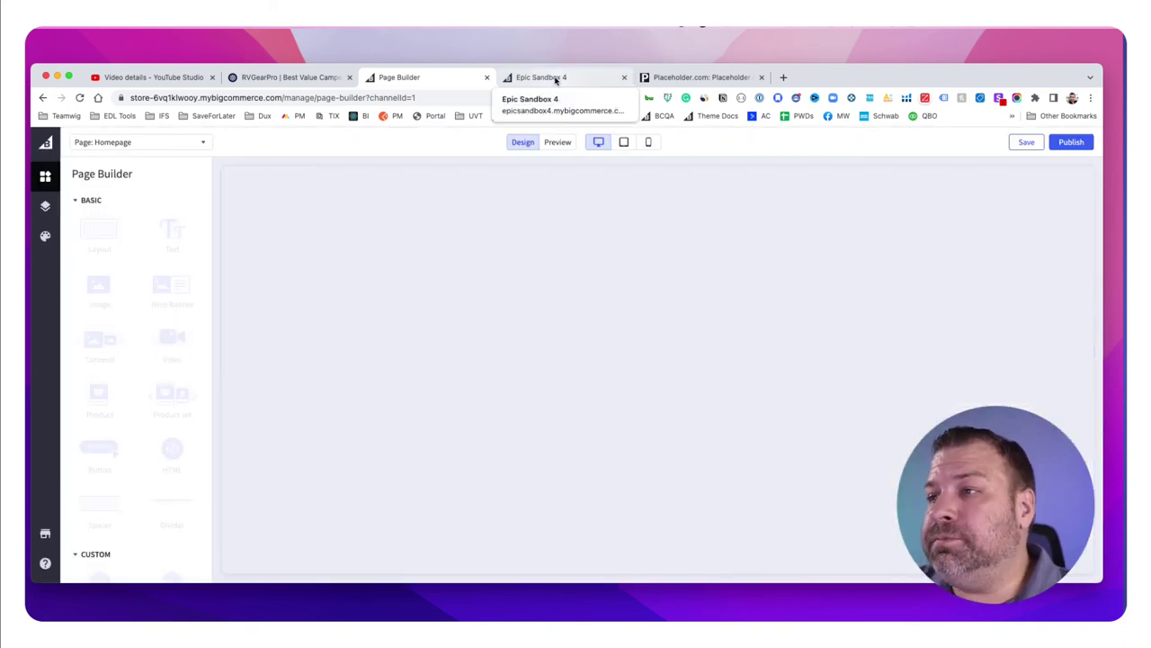
click(556, 79)
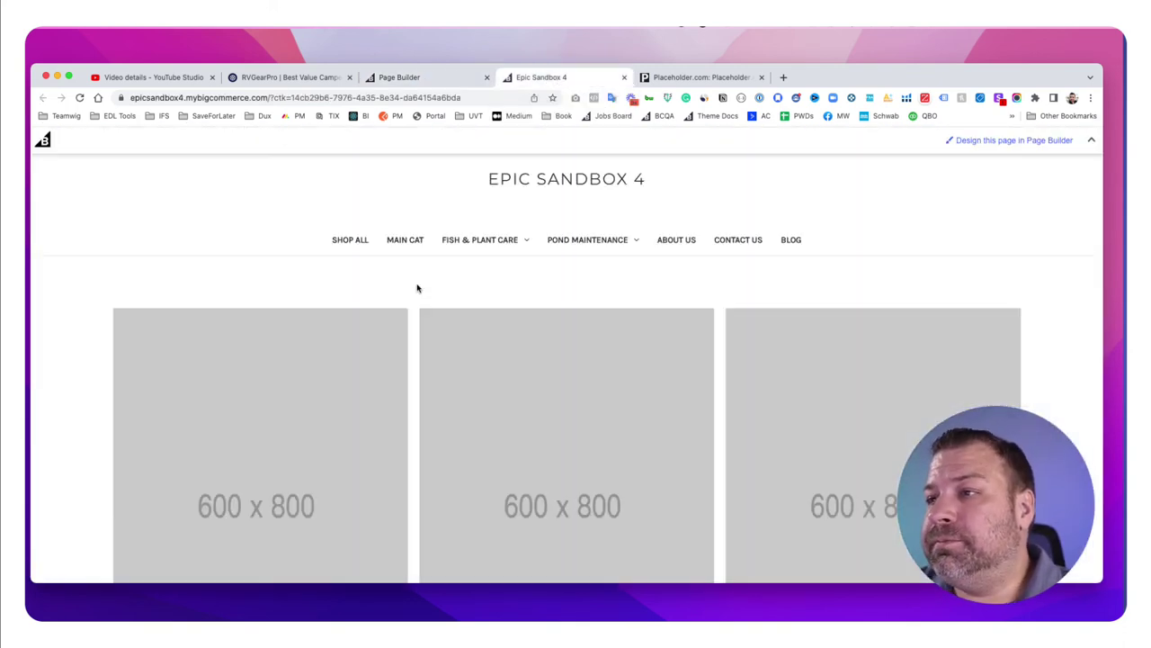
- Hide the storefront's admin bar and check the layout of the three 600x800 images beneath the navigation
scroll(513, 352, down, 1)
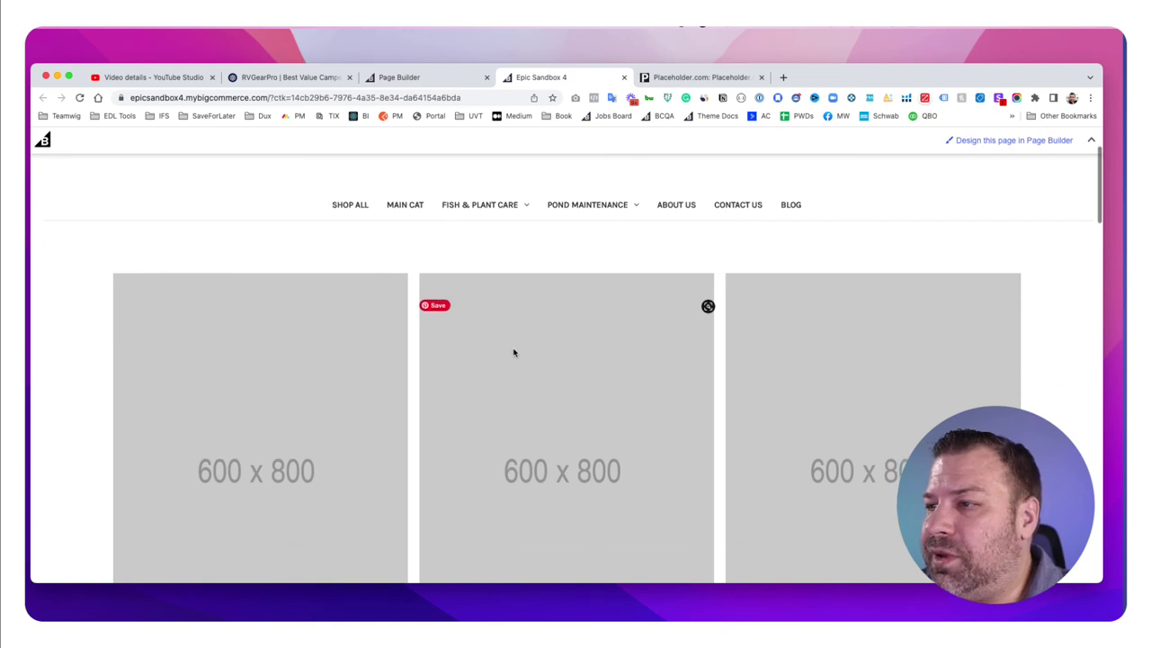
click(1093, 142)
scroll(1038, 270, up, 2)
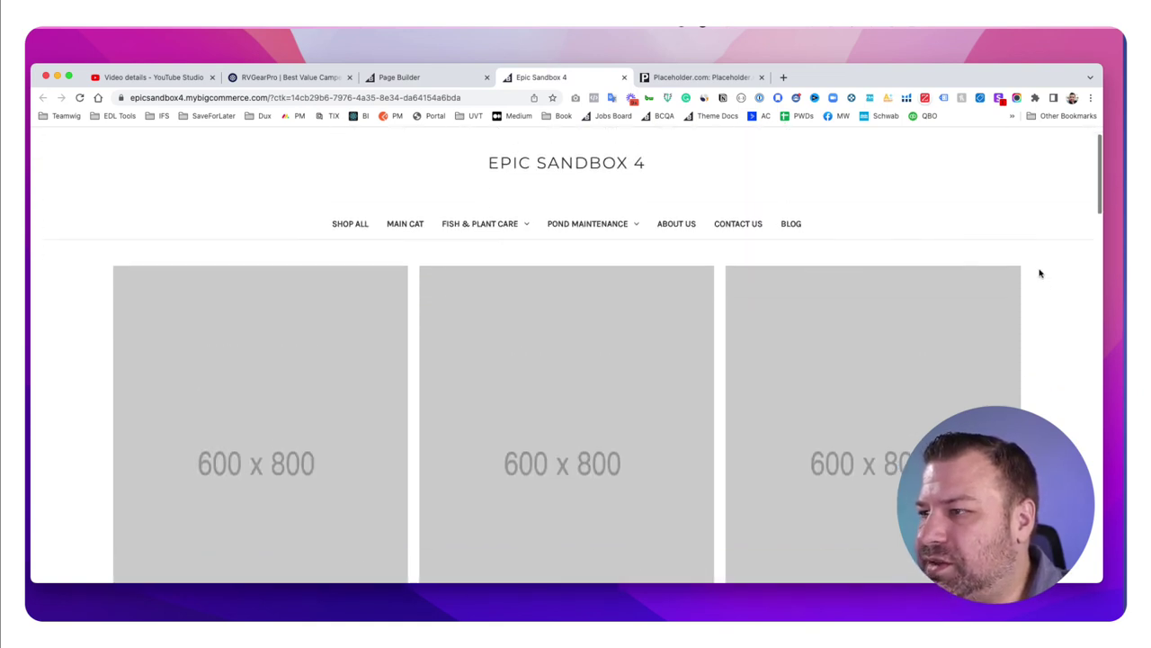
scroll(1040, 274, down, 2)
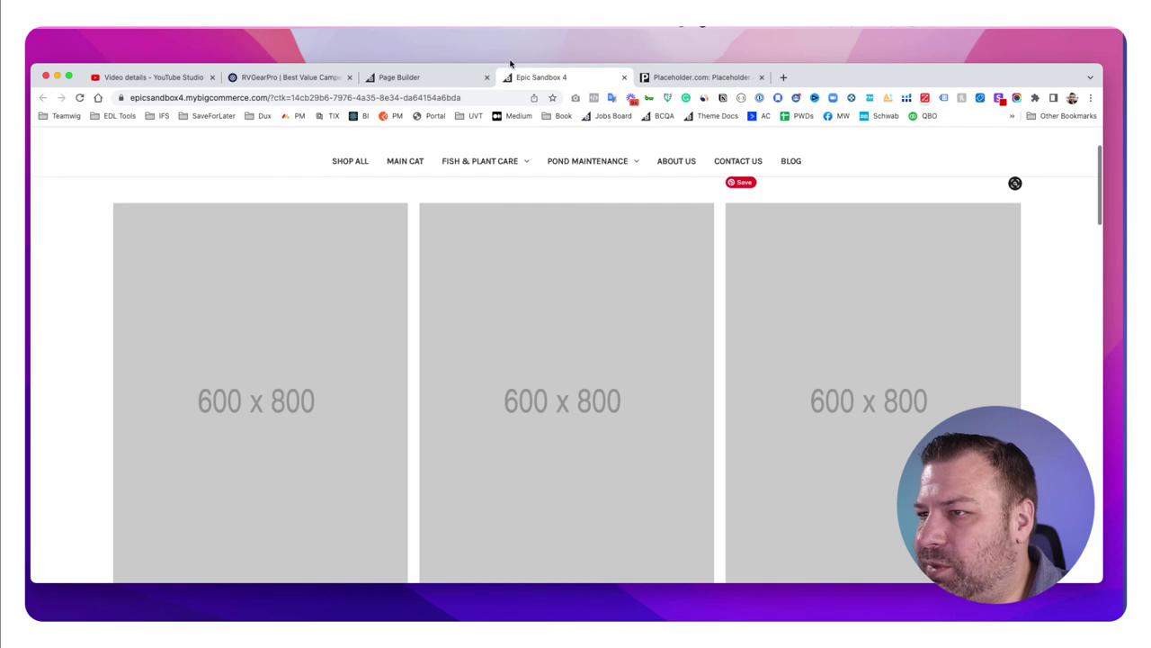
- Set the grid div's max-width to 1400px in the homepage HTML widget's expanded editor, leaving the image URLs intact
click(386, 78)
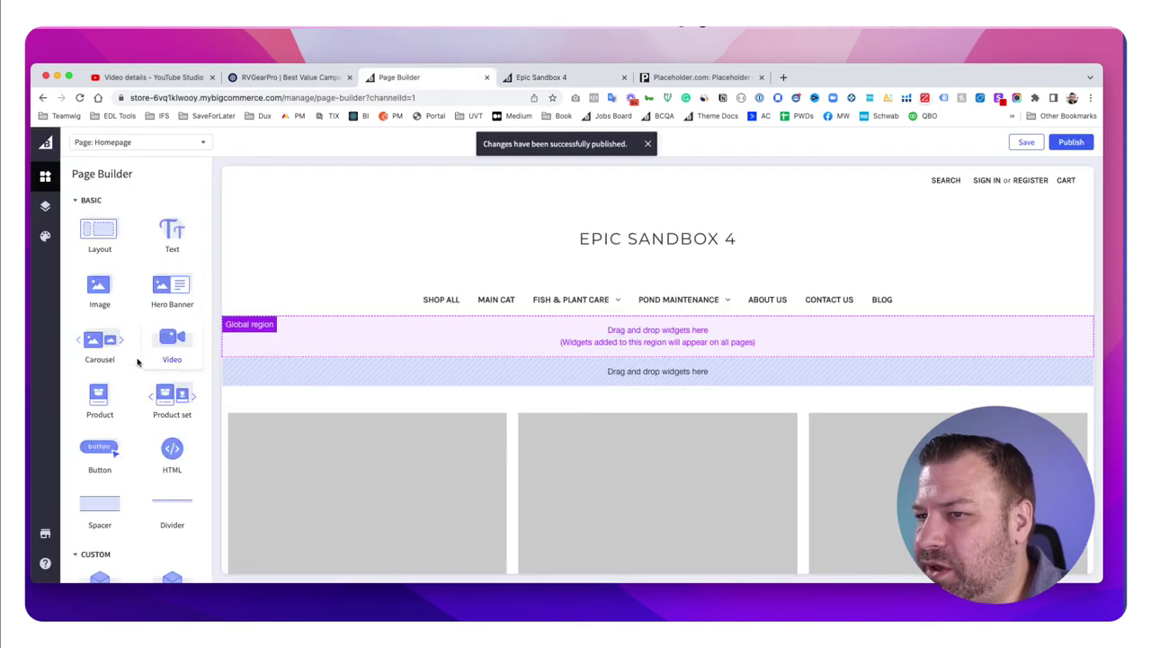
click(456, 471)
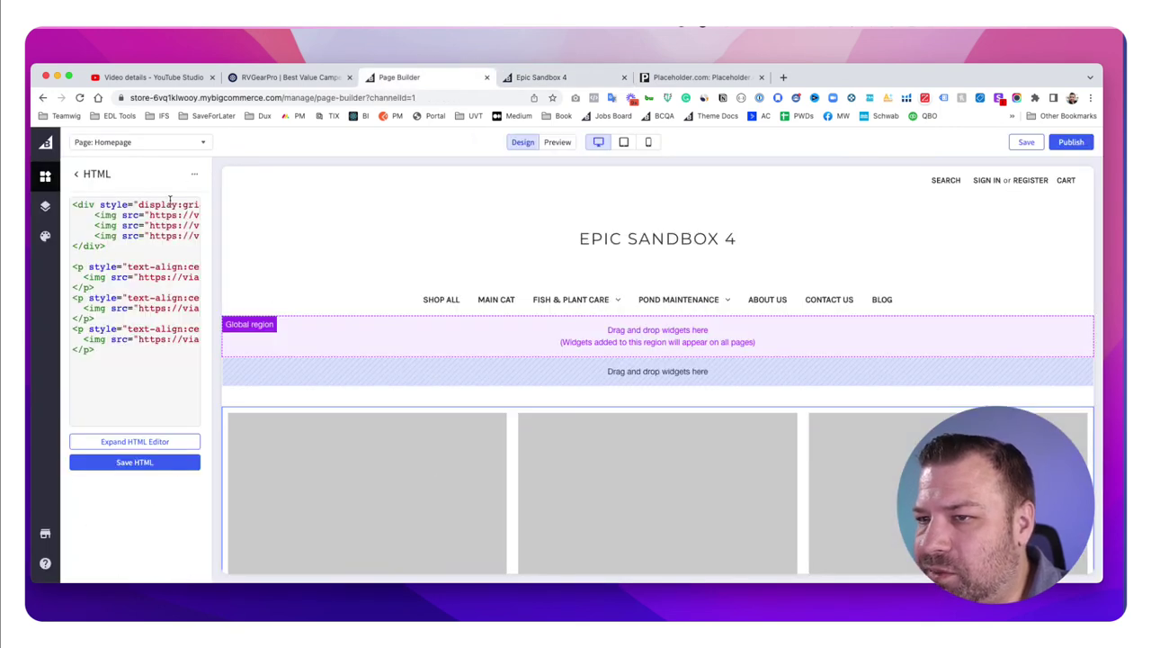
click(135, 442)
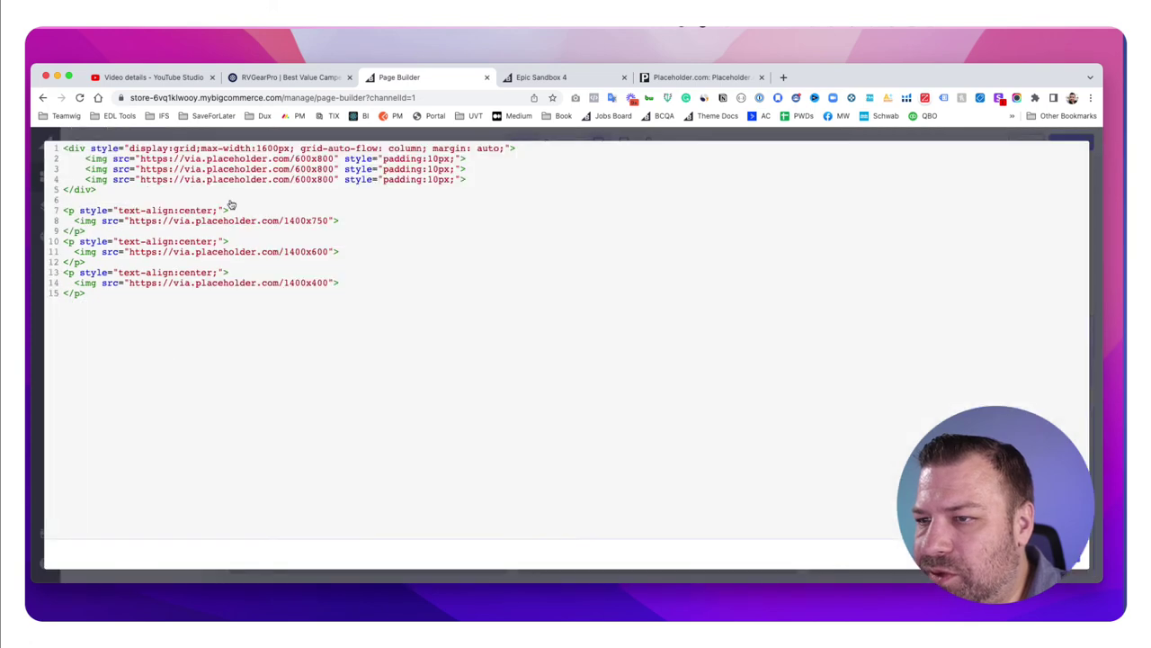
click(268, 148)
drag(267, 148, 274, 180)
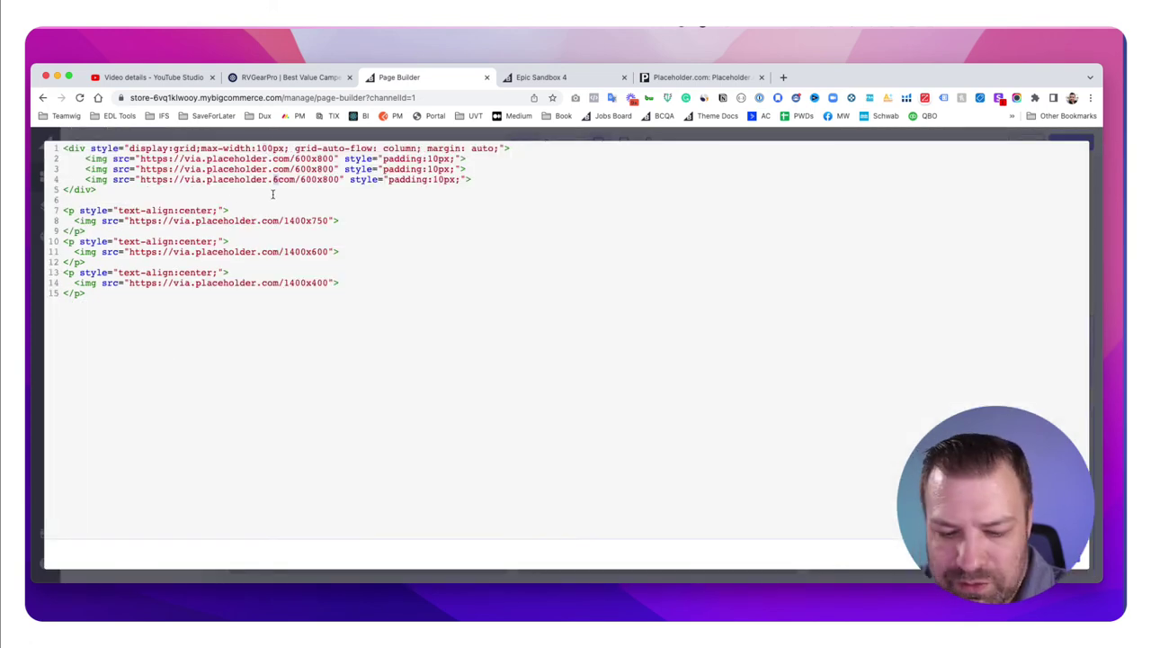
key(BackSpace)
click(261, 149)
text(4)
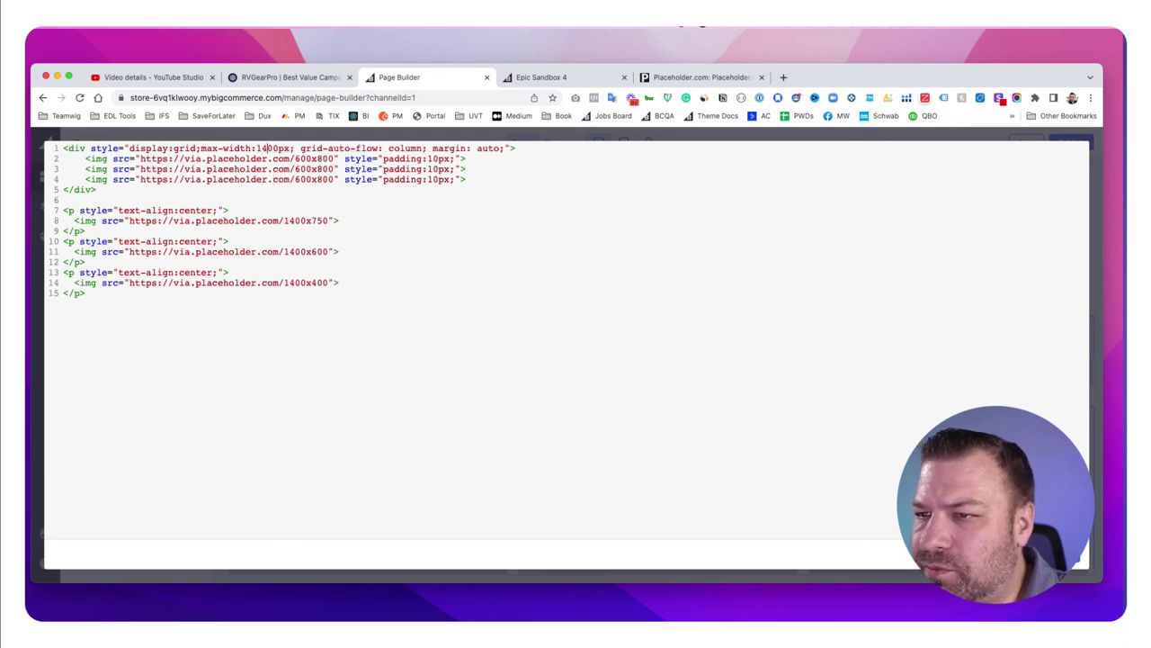
- Publish the homepage with the narrower image grid
click(1070, 144)
click(1072, 143)
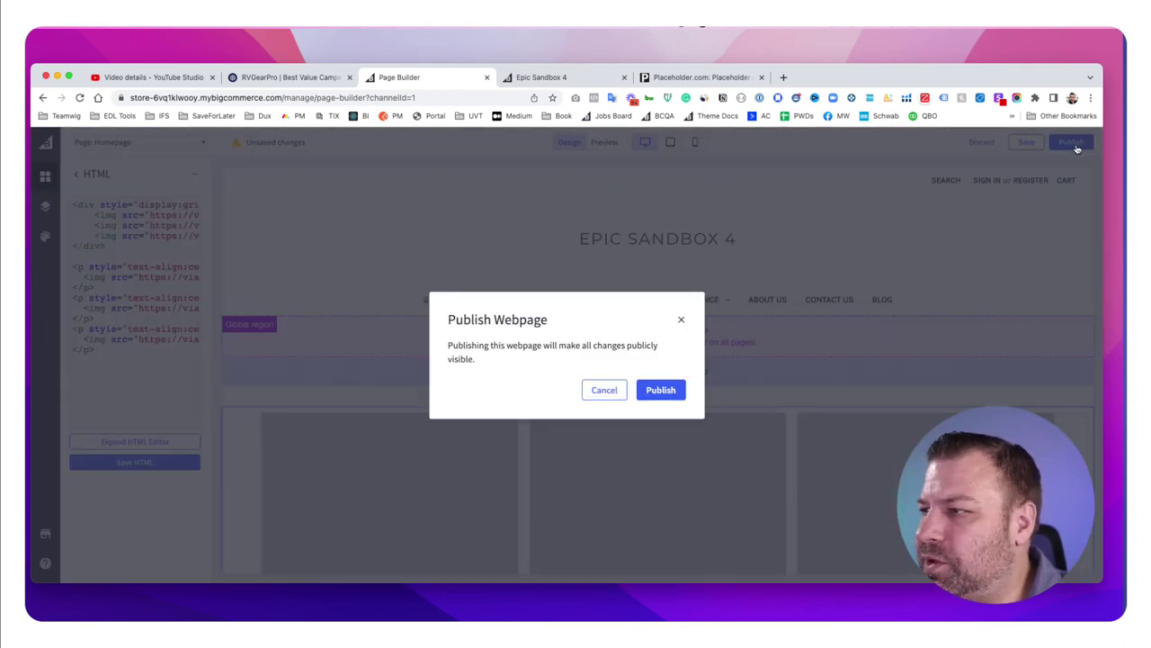
click(682, 394)
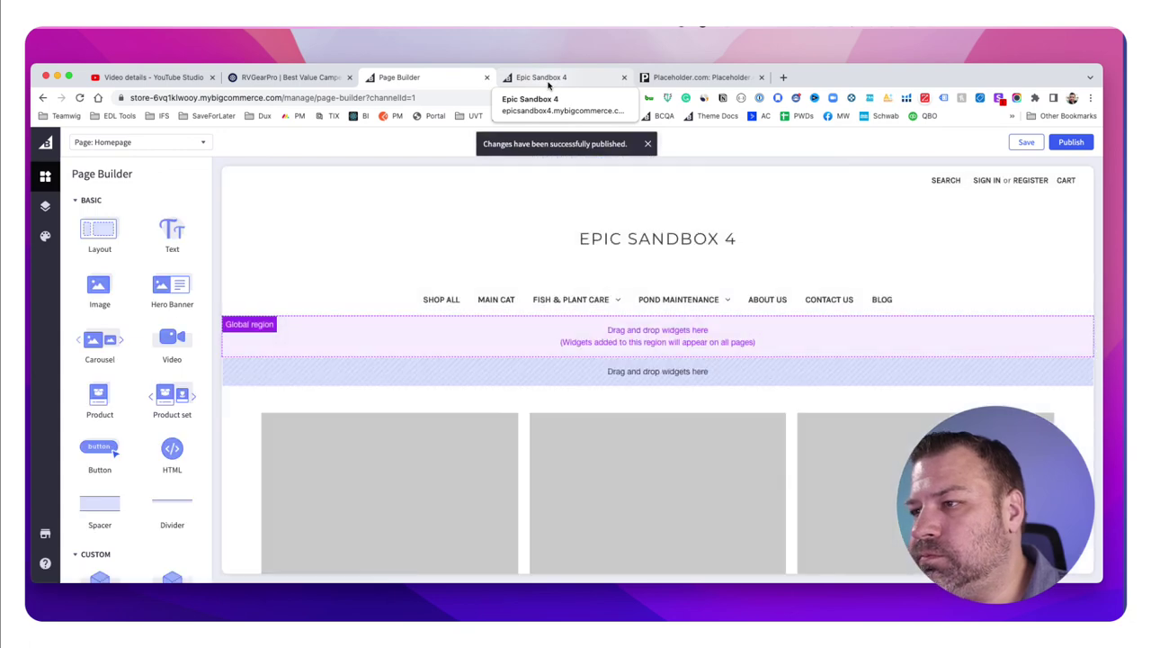
- Switch to the Epic Sandbox 4 storefront with its admin bar hidden and compare the three-image row's width with the banner beneath it
click(548, 79)
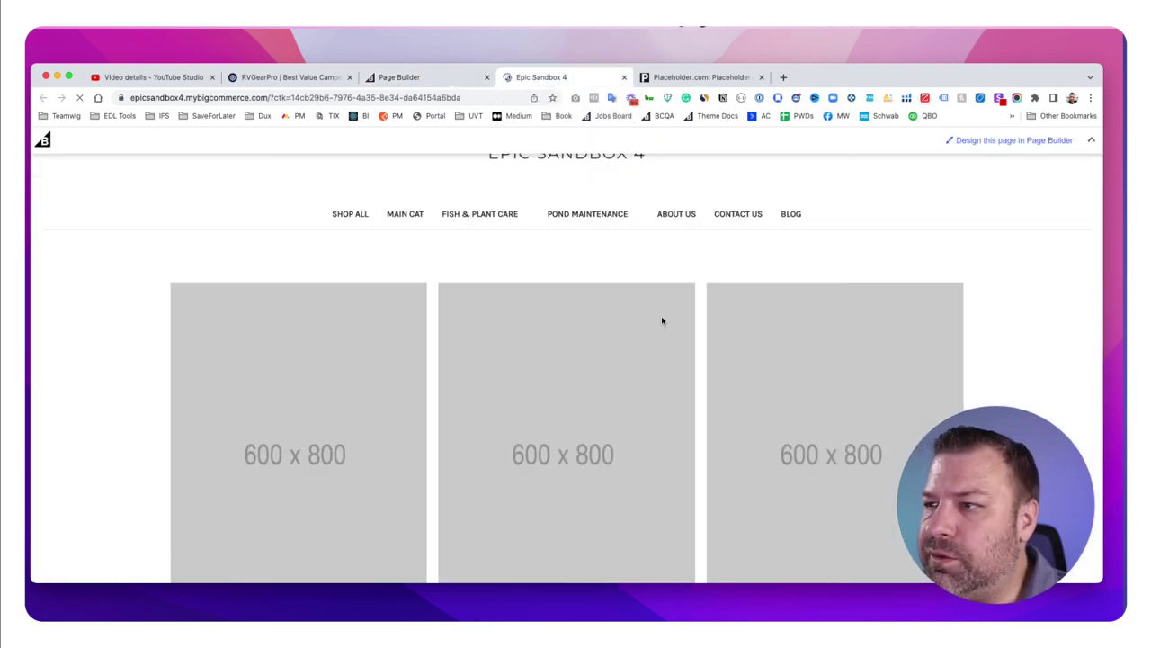
click(1091, 142)
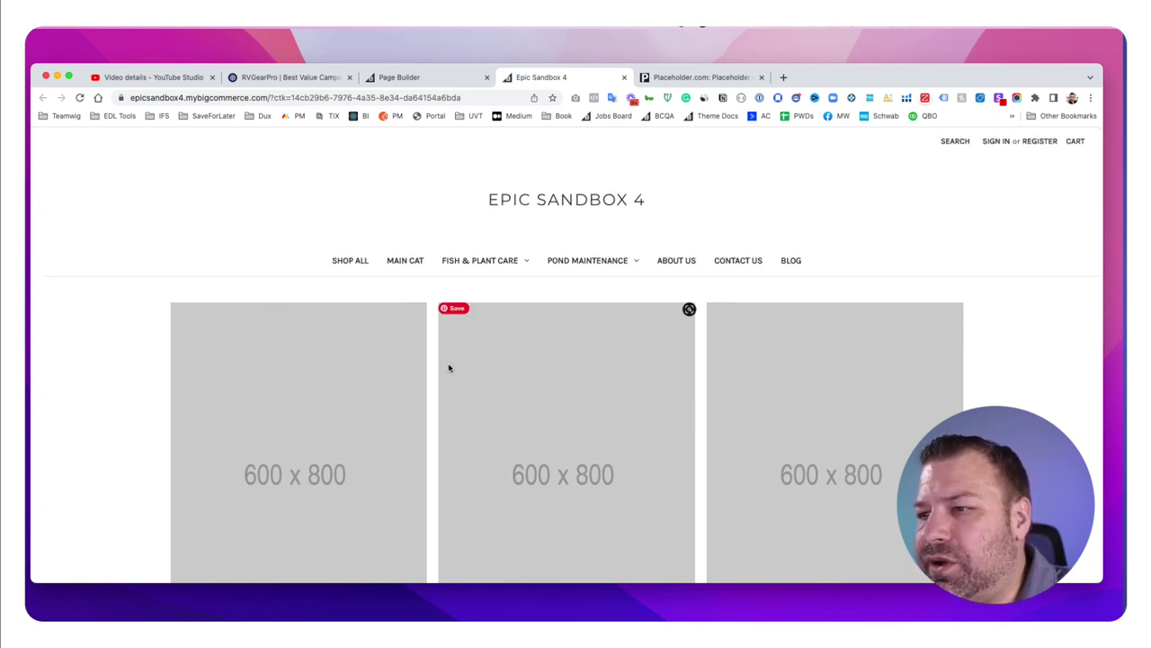
scroll(796, 444, down, 5)
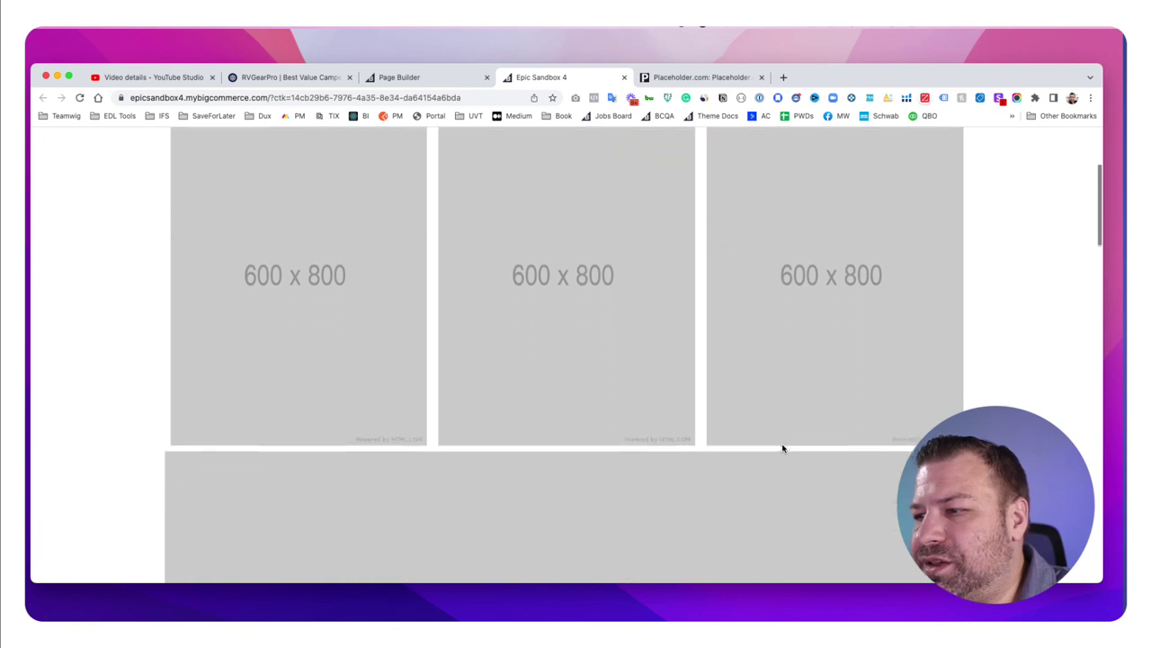
scroll(783, 448, up, 3)
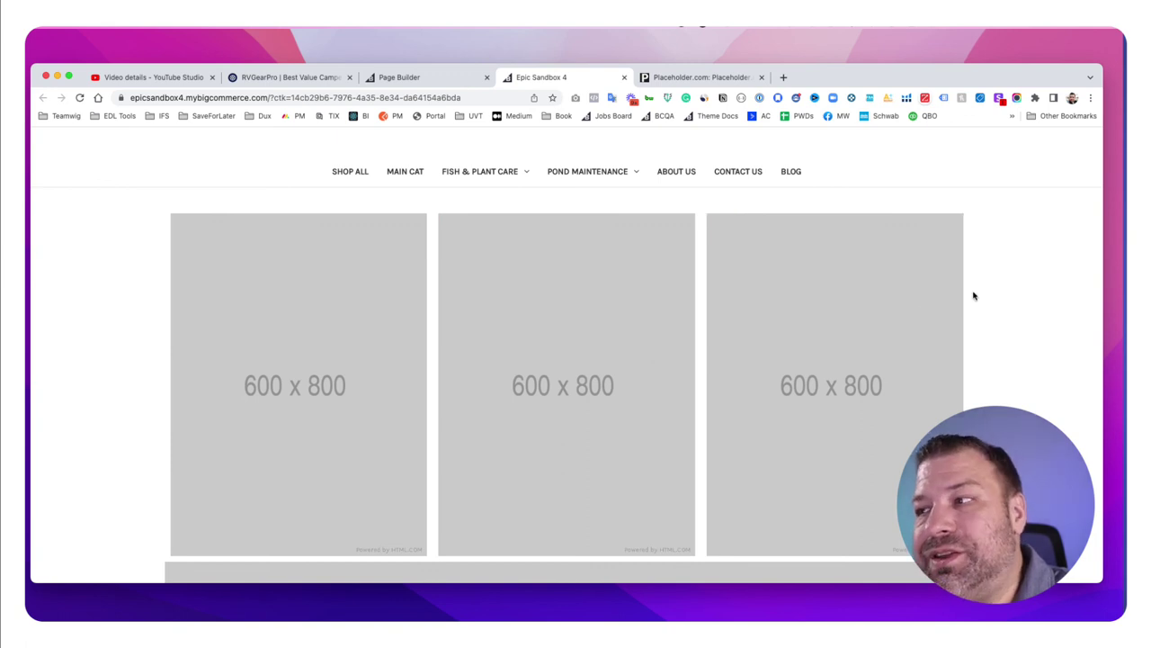
right_click(822, 289)
click(1021, 252)
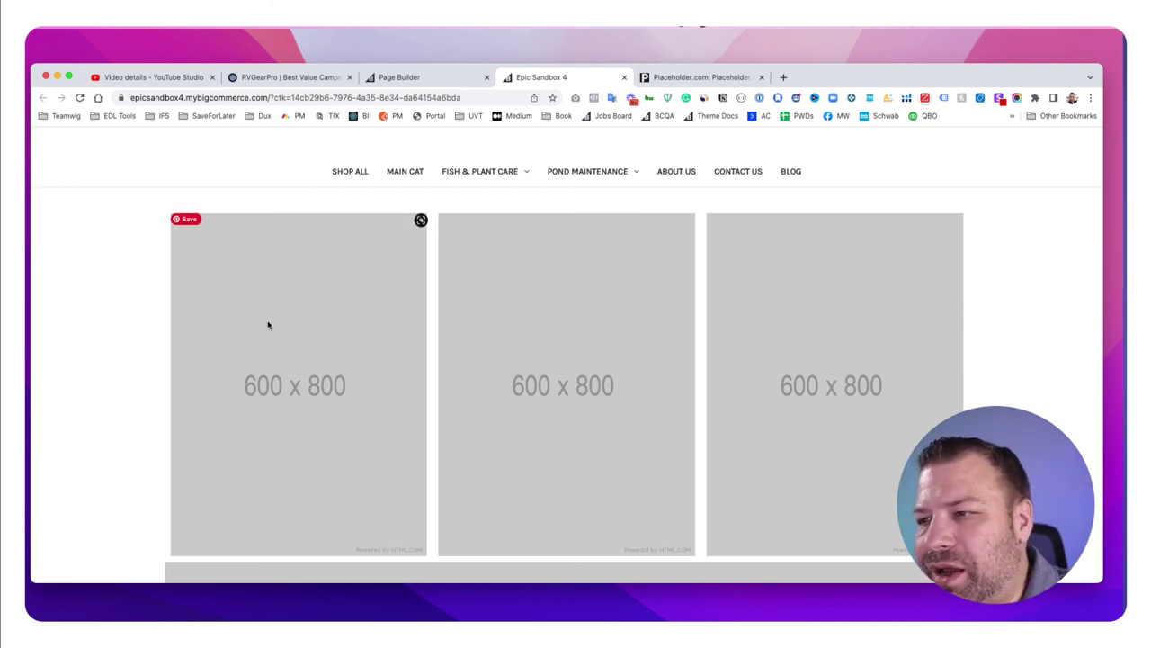
- Compare the heights of the stacked 1400-pixel-wide banners between the 600x800 image row and the Featured Products section
scroll(761, 358, up, 2)
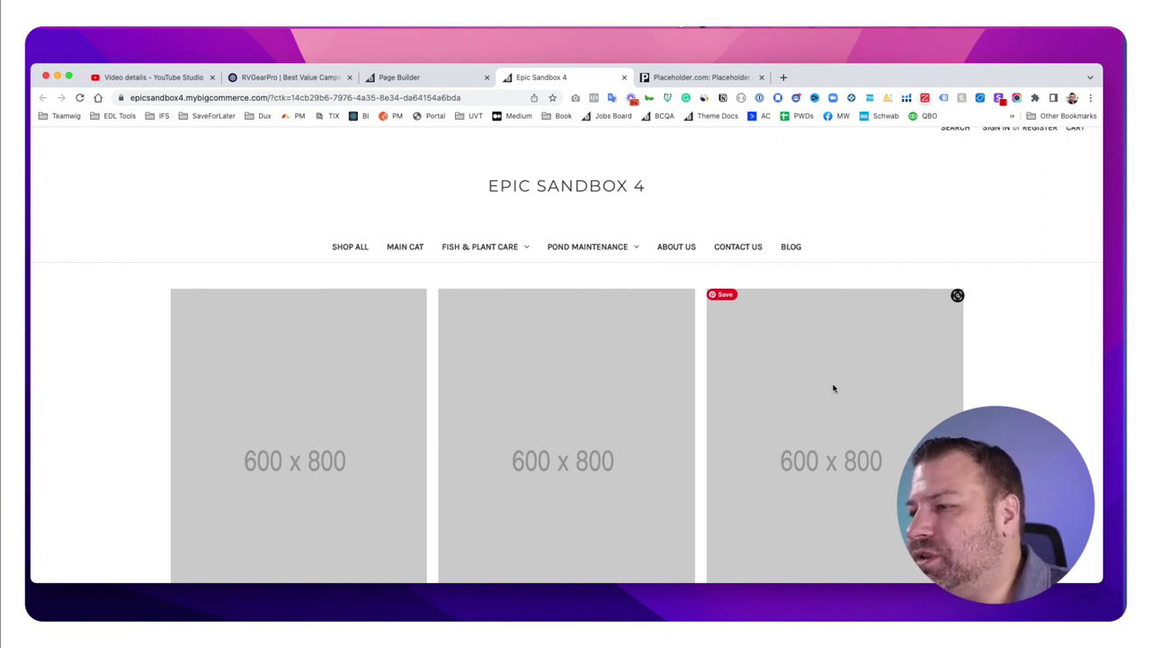
scroll(754, 436, down, 5)
scroll(754, 436, down, 6)
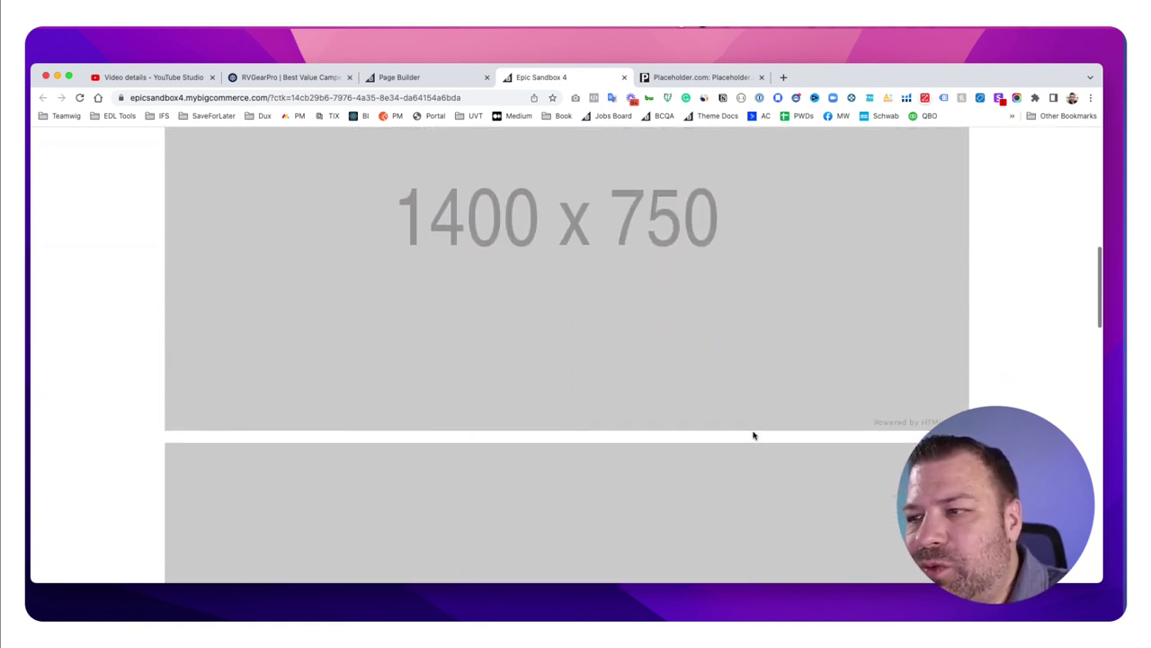
scroll(753, 436, down, 3)
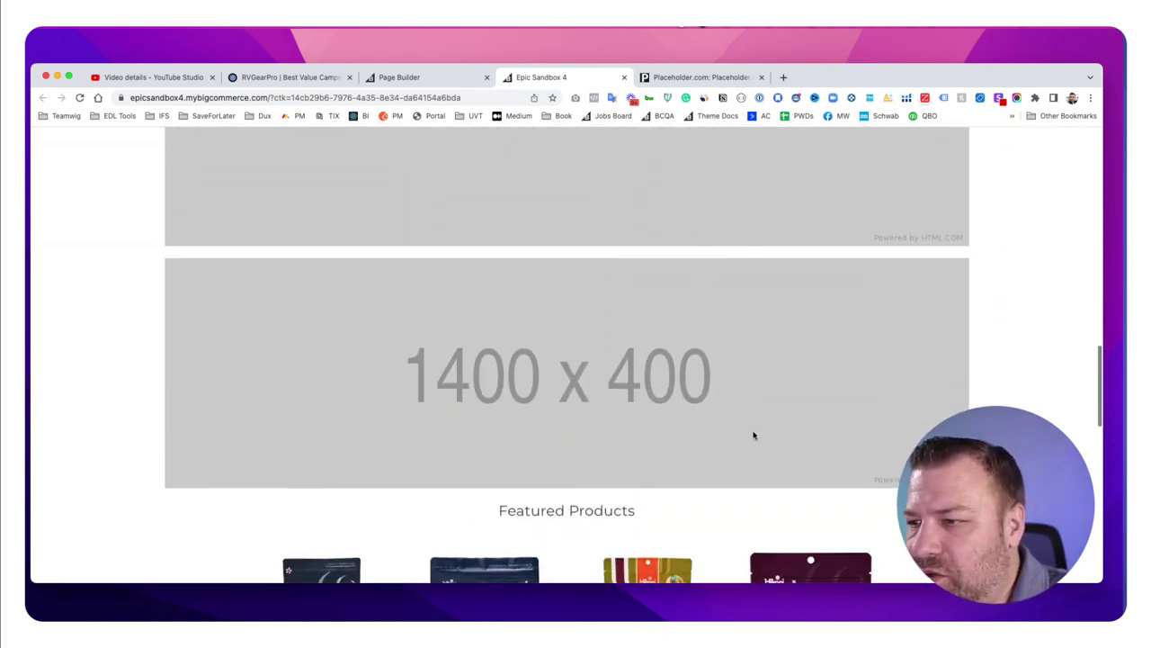
scroll(754, 435, up, 2)
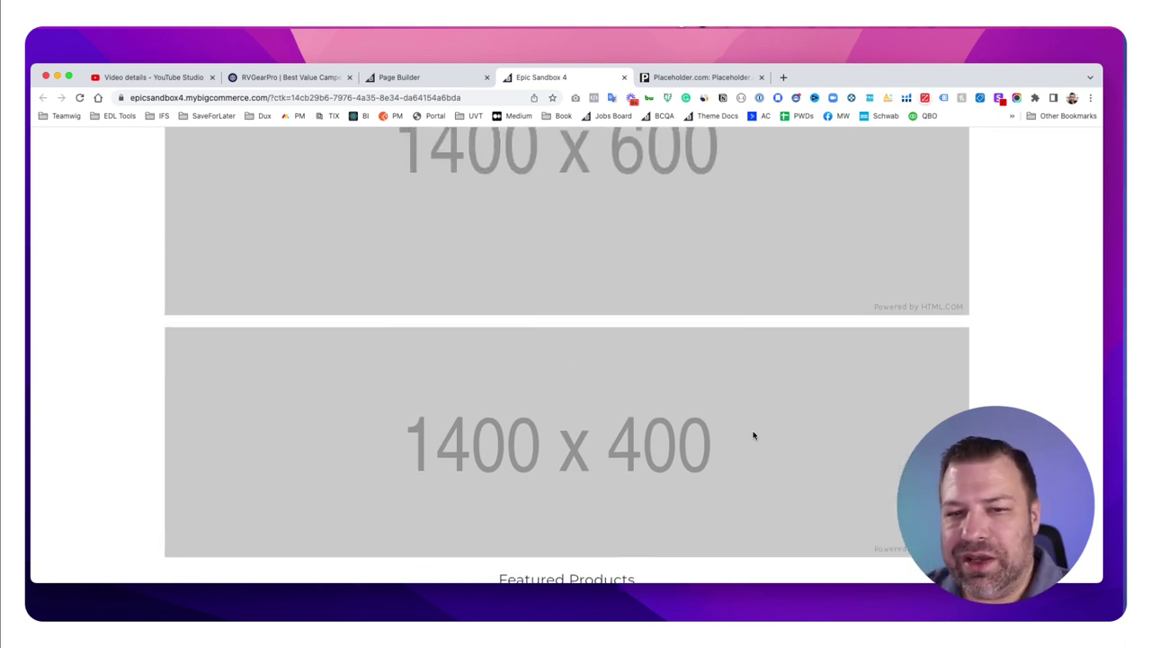